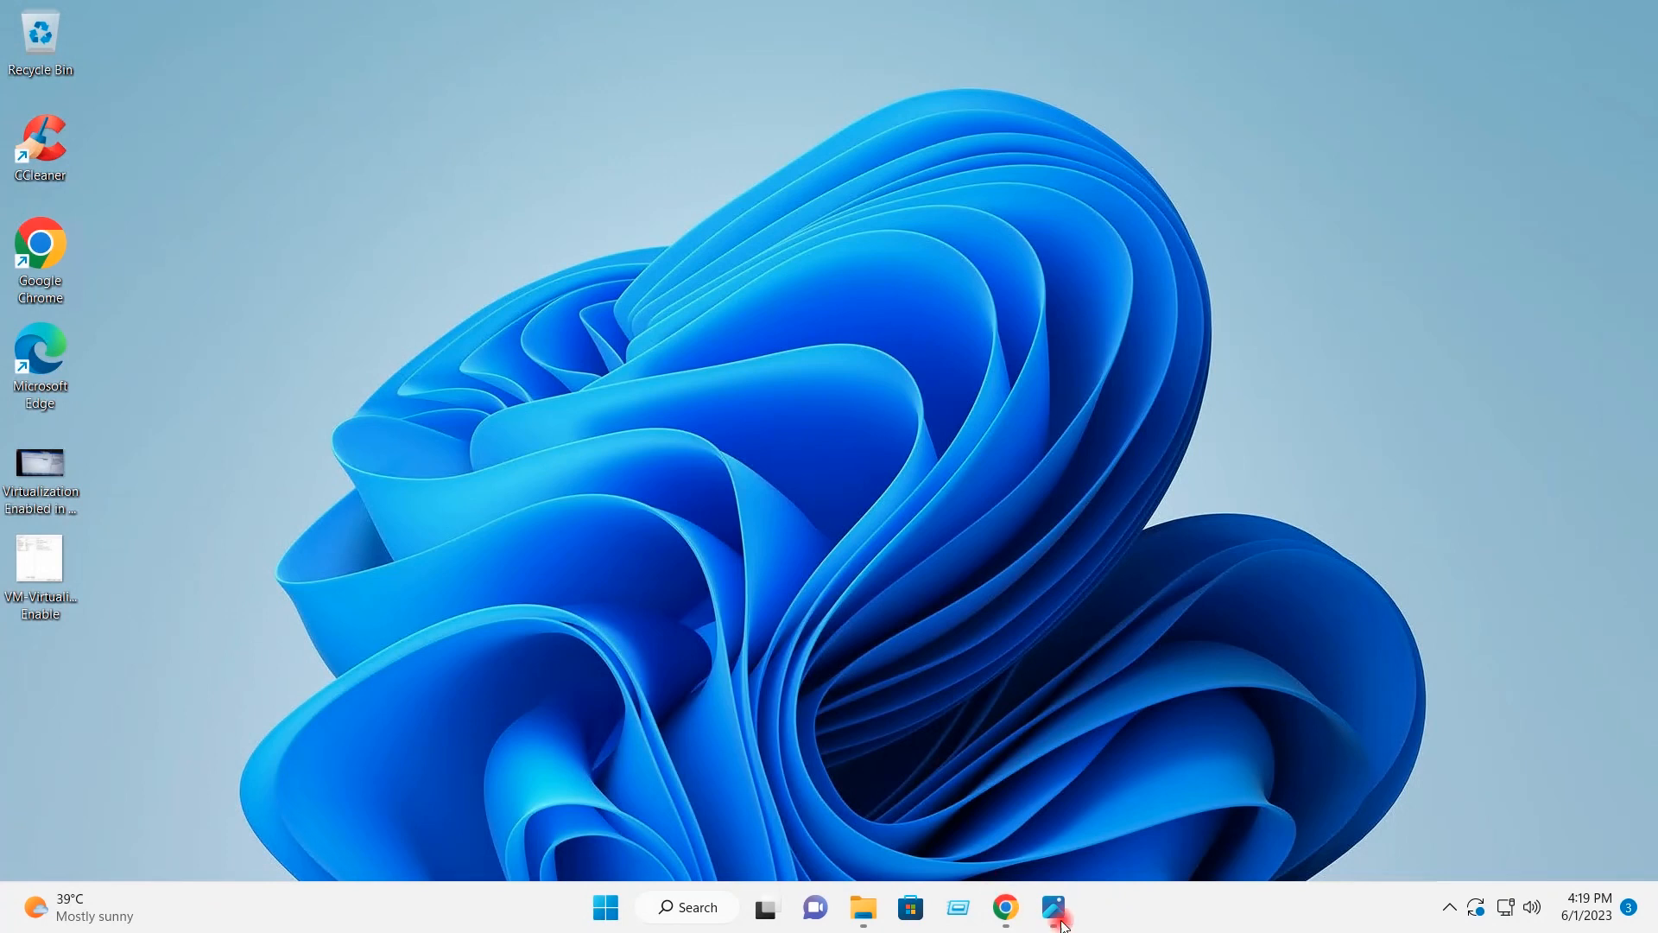
# View the pictures of the BIOS virtualization setting and the virtual machine's processor virtualization options, minimizing each one.
pyautogui.moveTo(1054, 907)
pyautogui.click(970, 806)
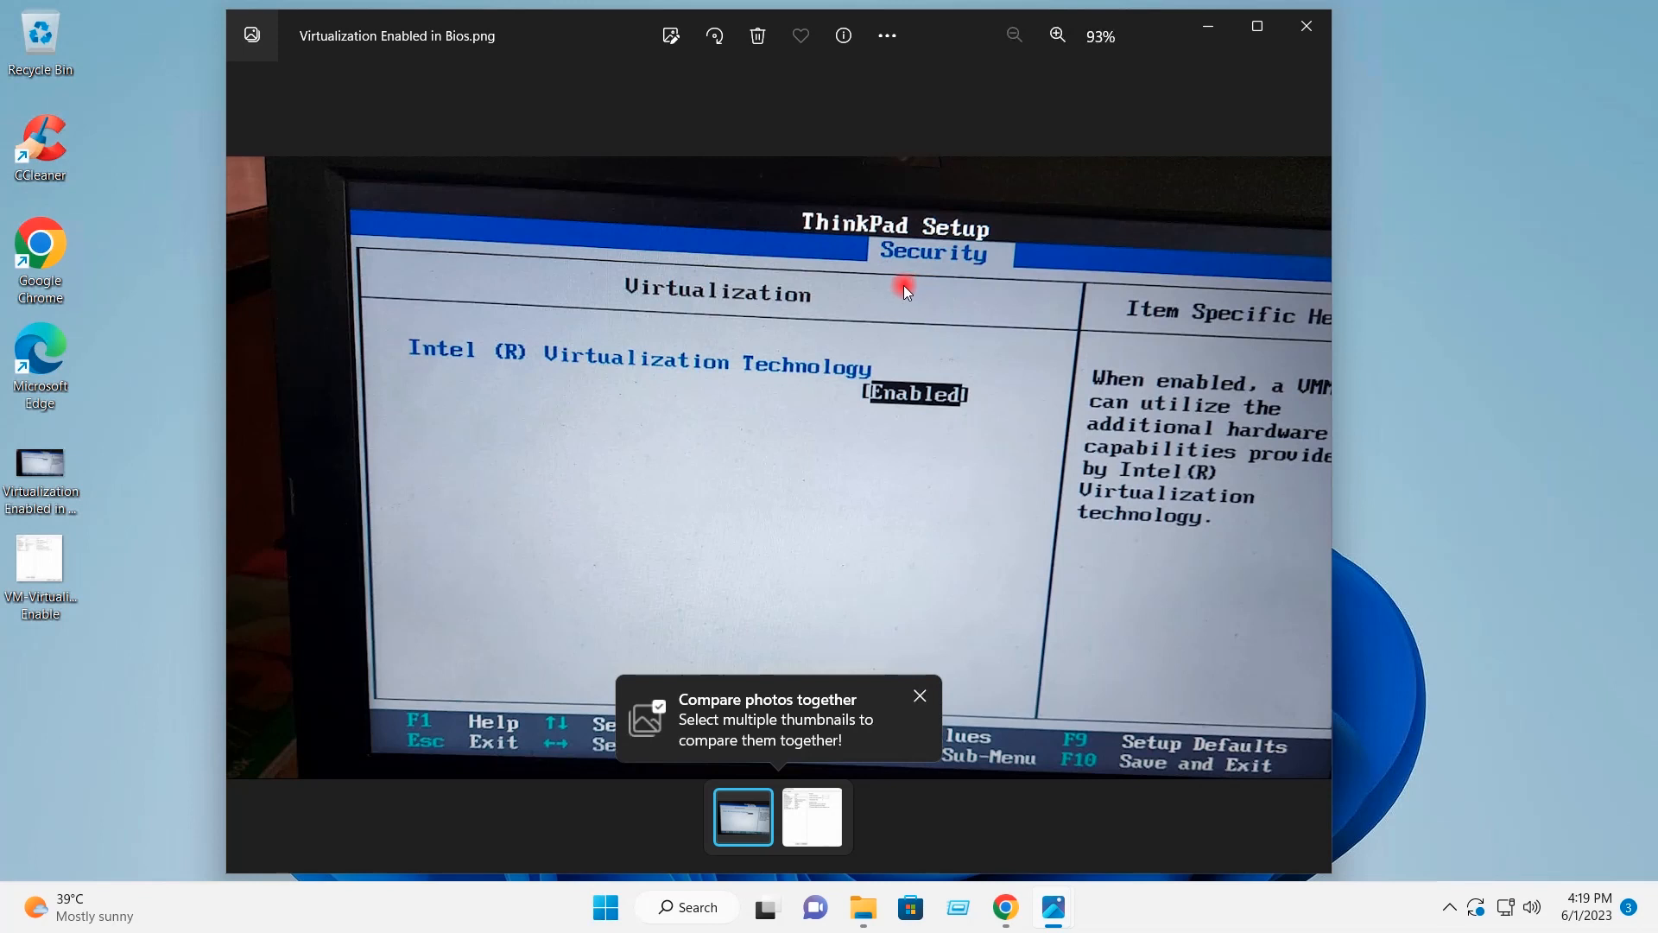
pyautogui.click(1205, 33)
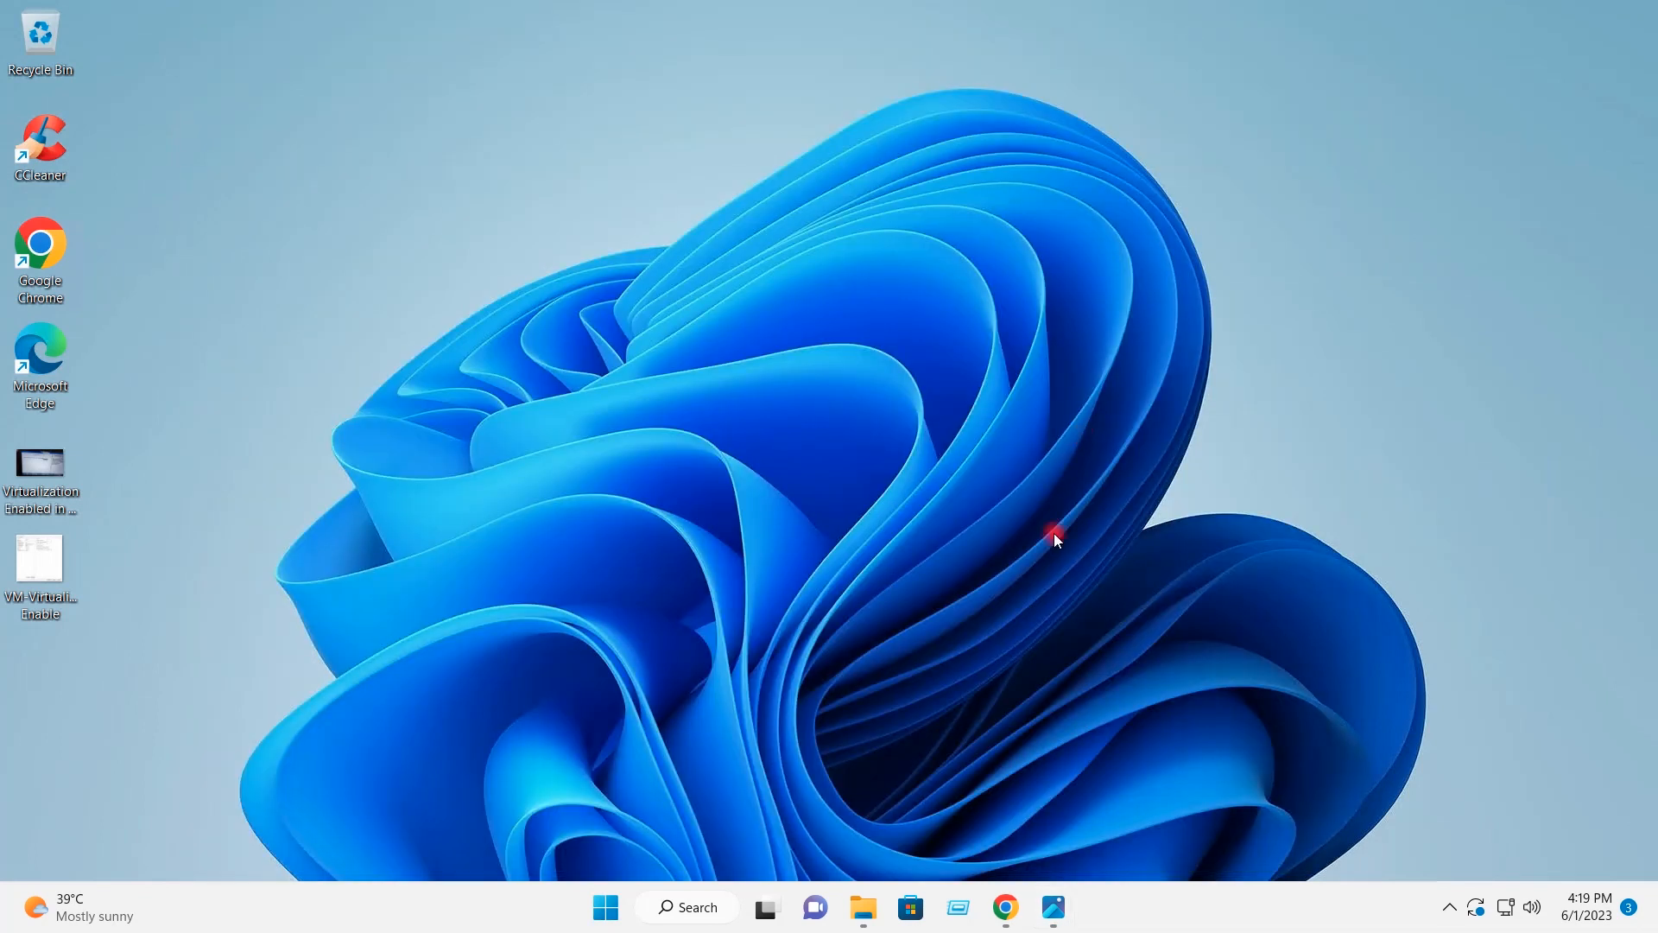
pyautogui.moveTo(1054, 907)
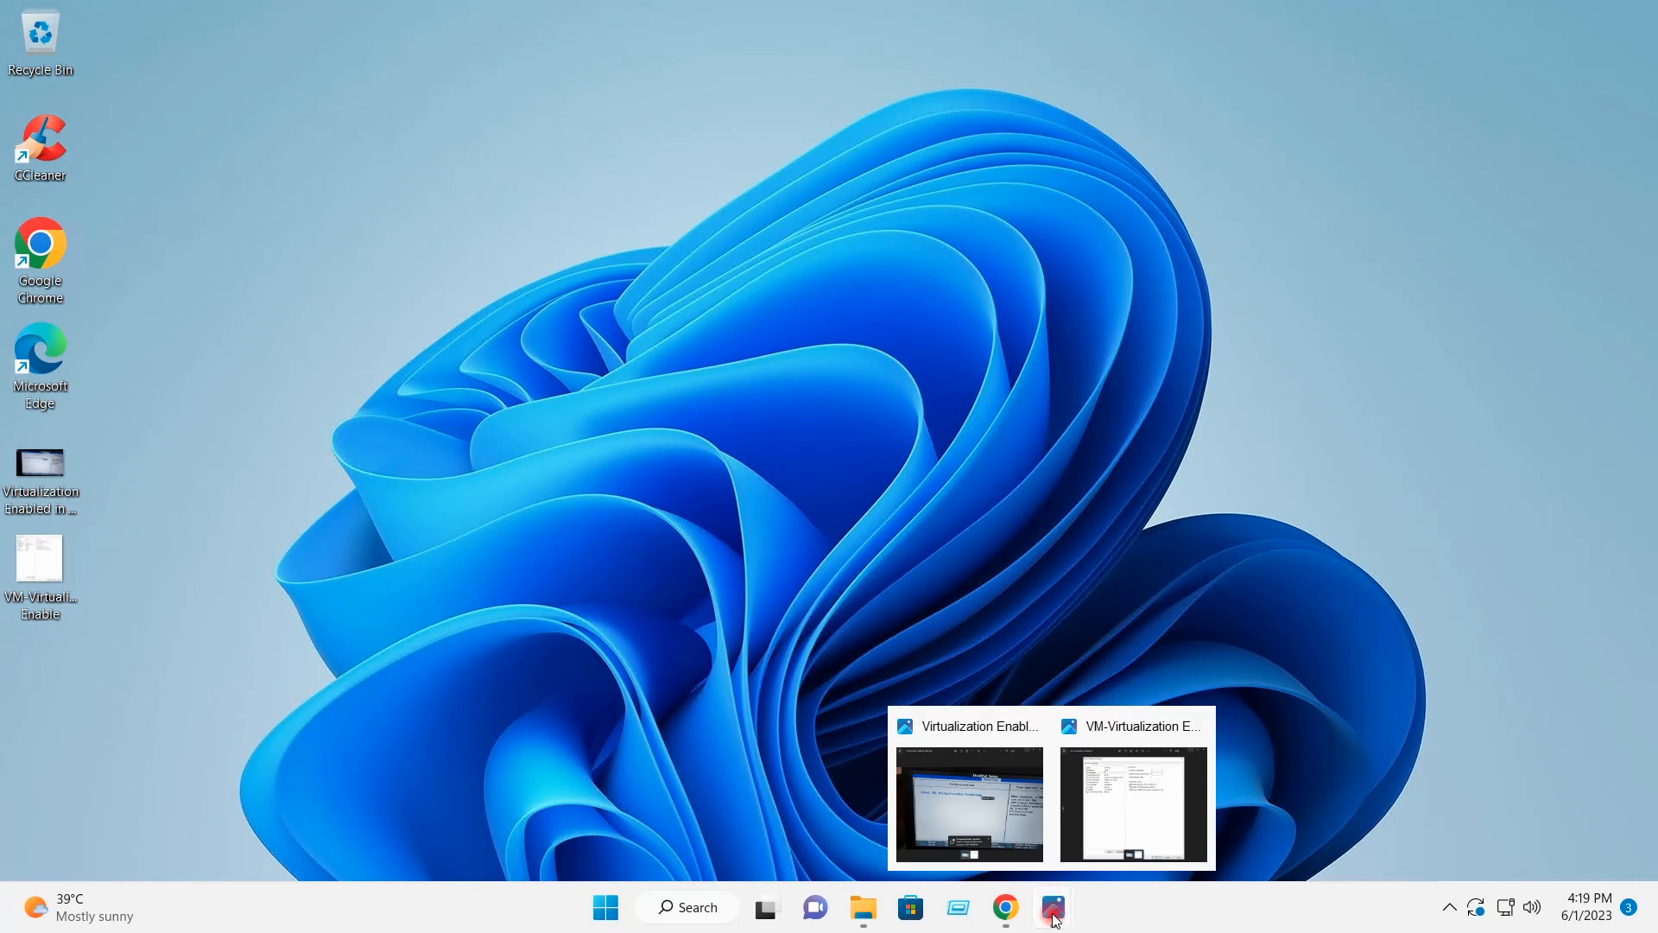
pyautogui.click(1154, 792)
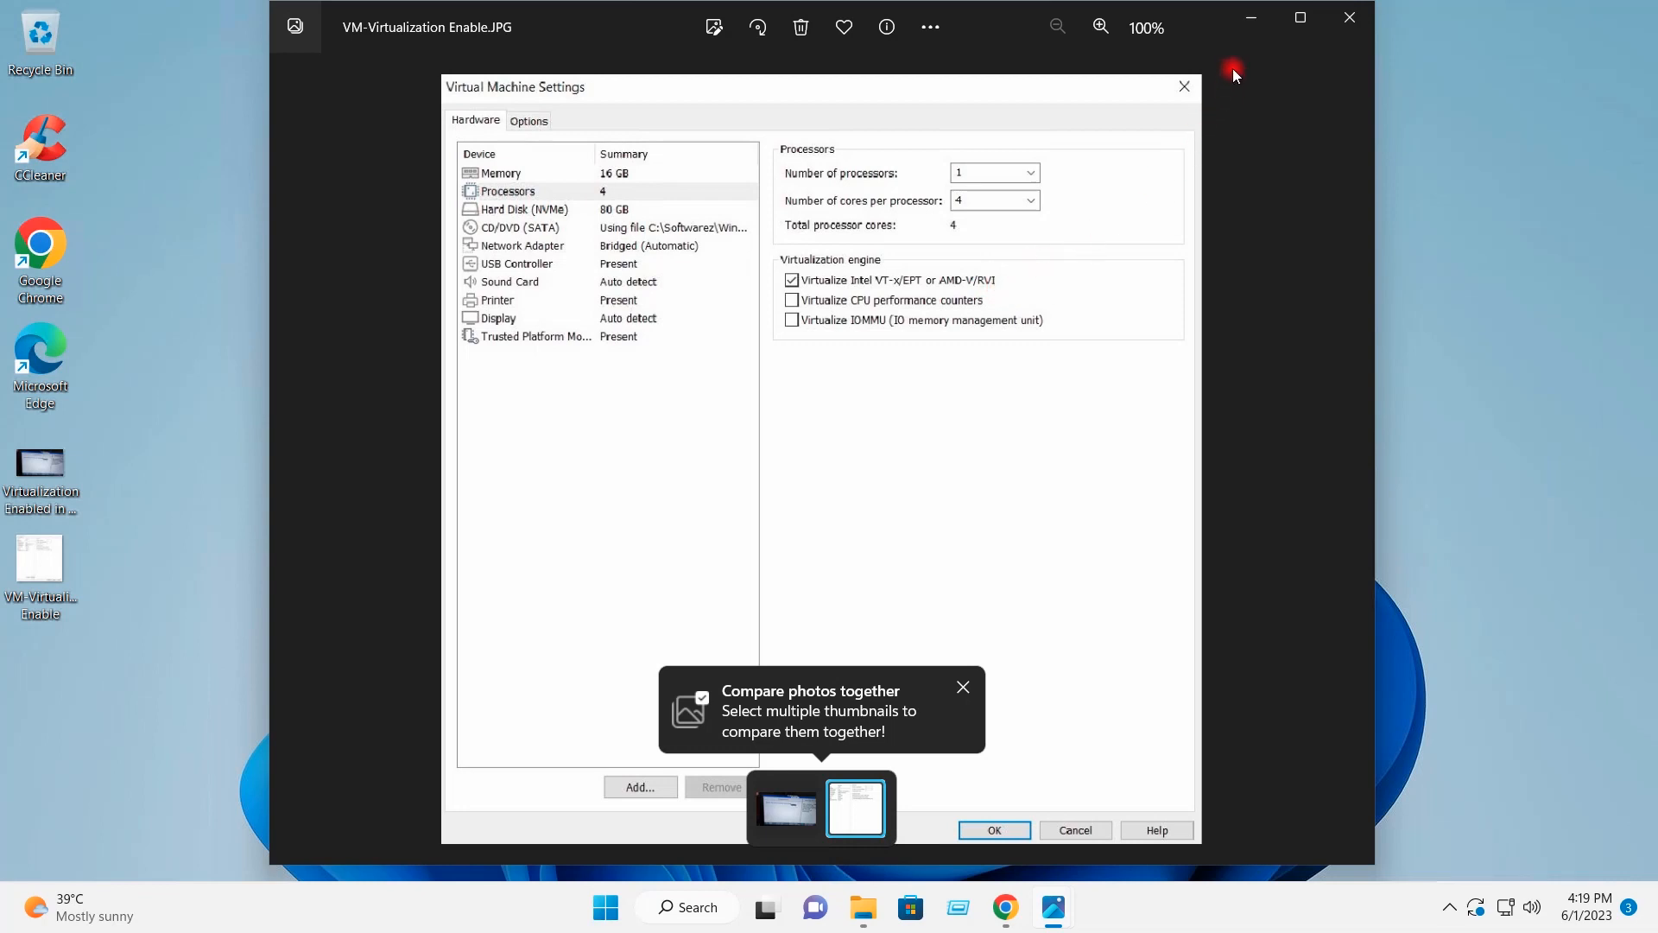
pyautogui.click(1246, 28)
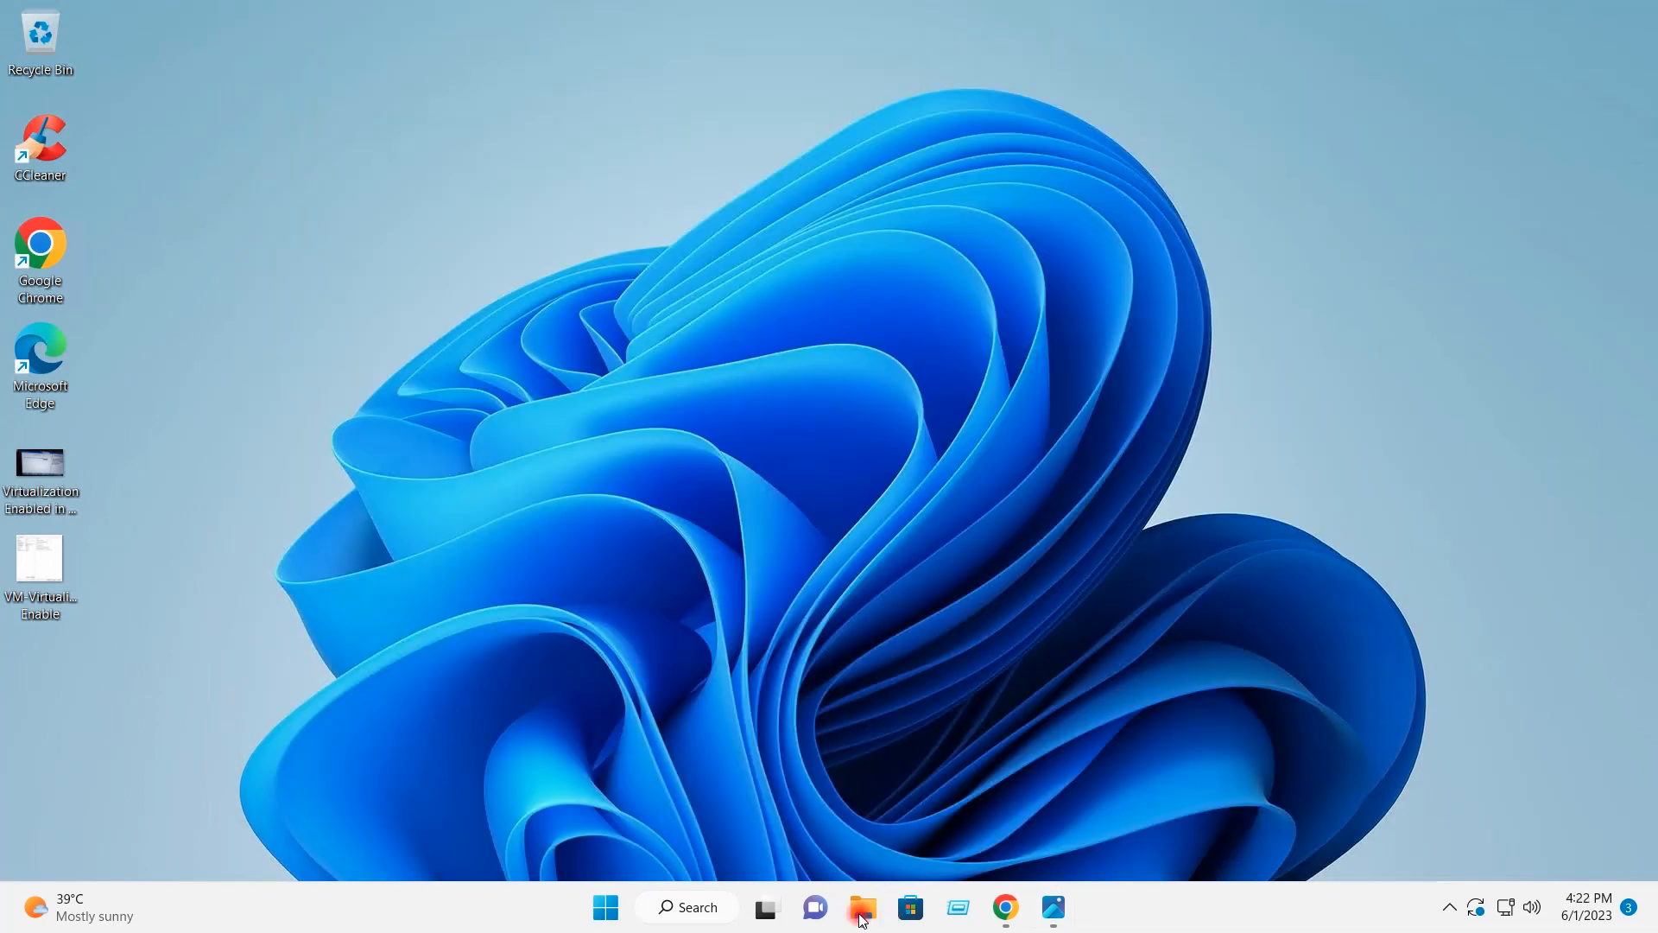
# Open the Downloads folder containing Docker Desktop Installer, and check the Docker Desktop for Windows download page in Chrome.
pyautogui.click(861, 918)
pyautogui.click(564, 436)
pyautogui.click(558, 406)
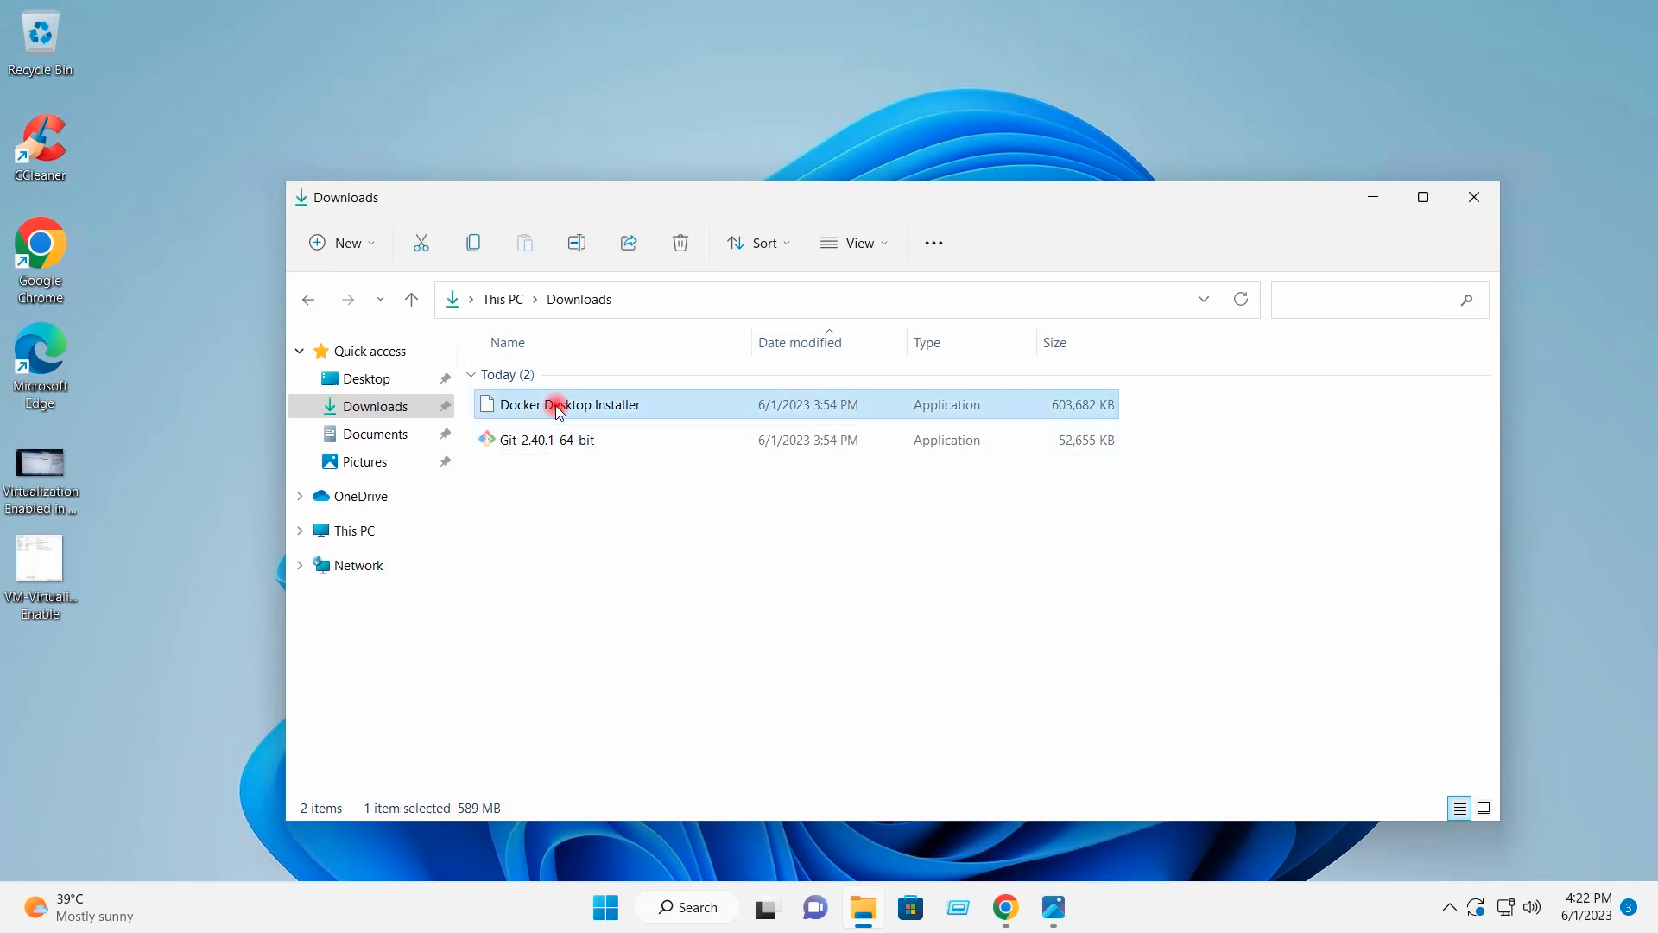
pyautogui.click(1002, 905)
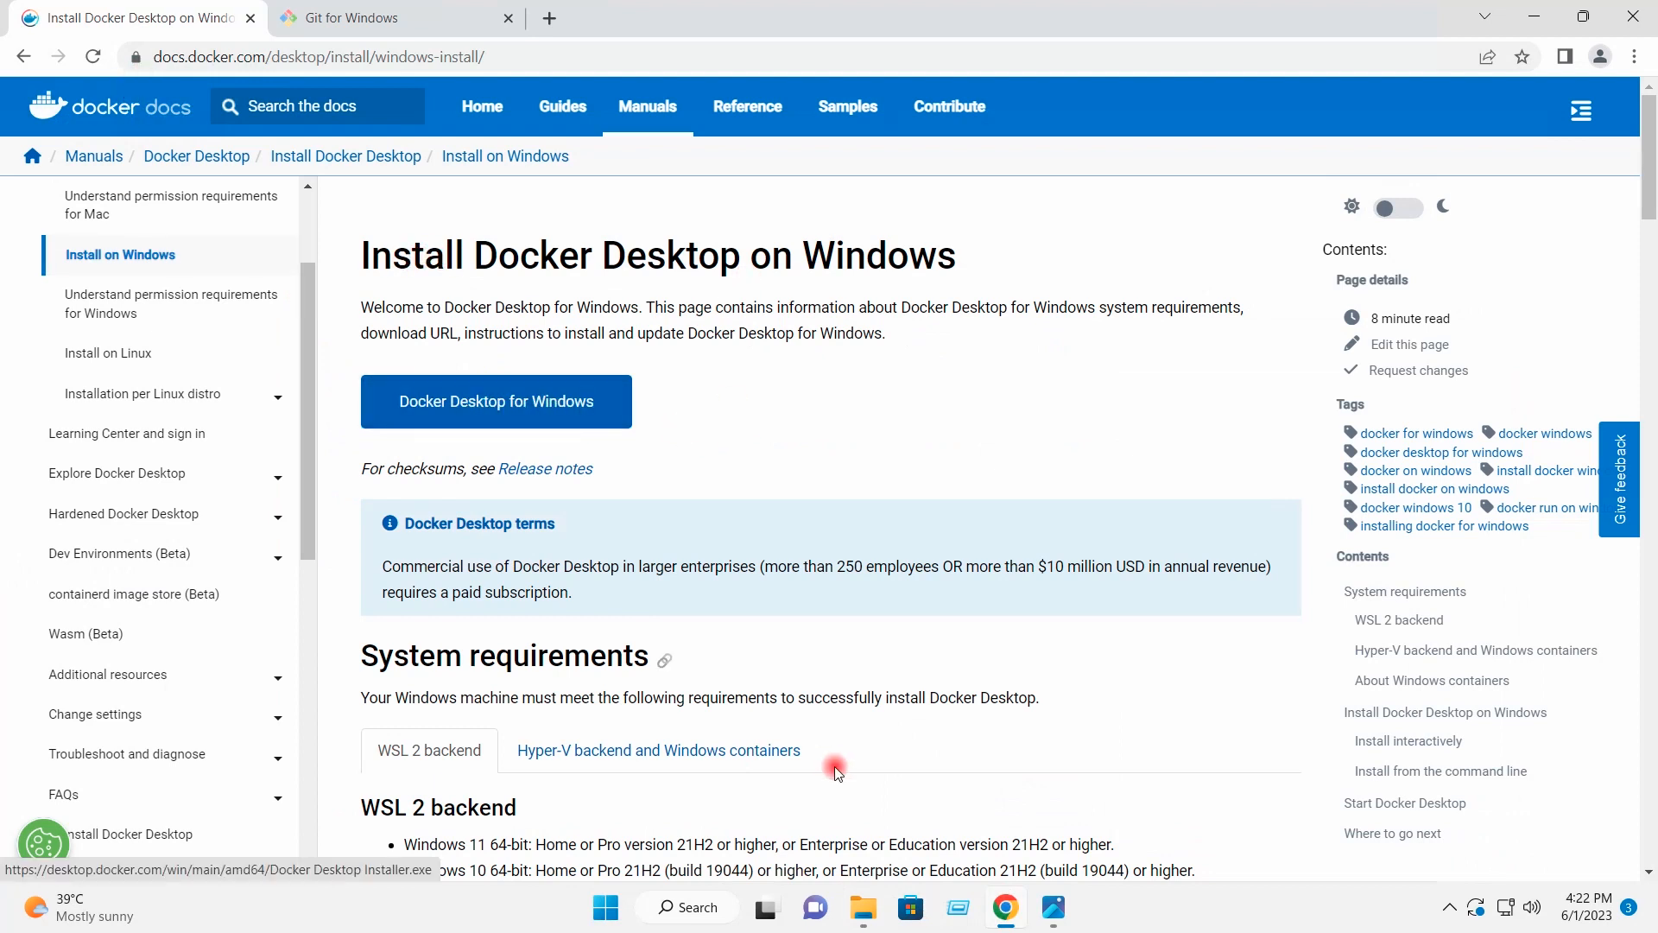
pyautogui.click(864, 907)
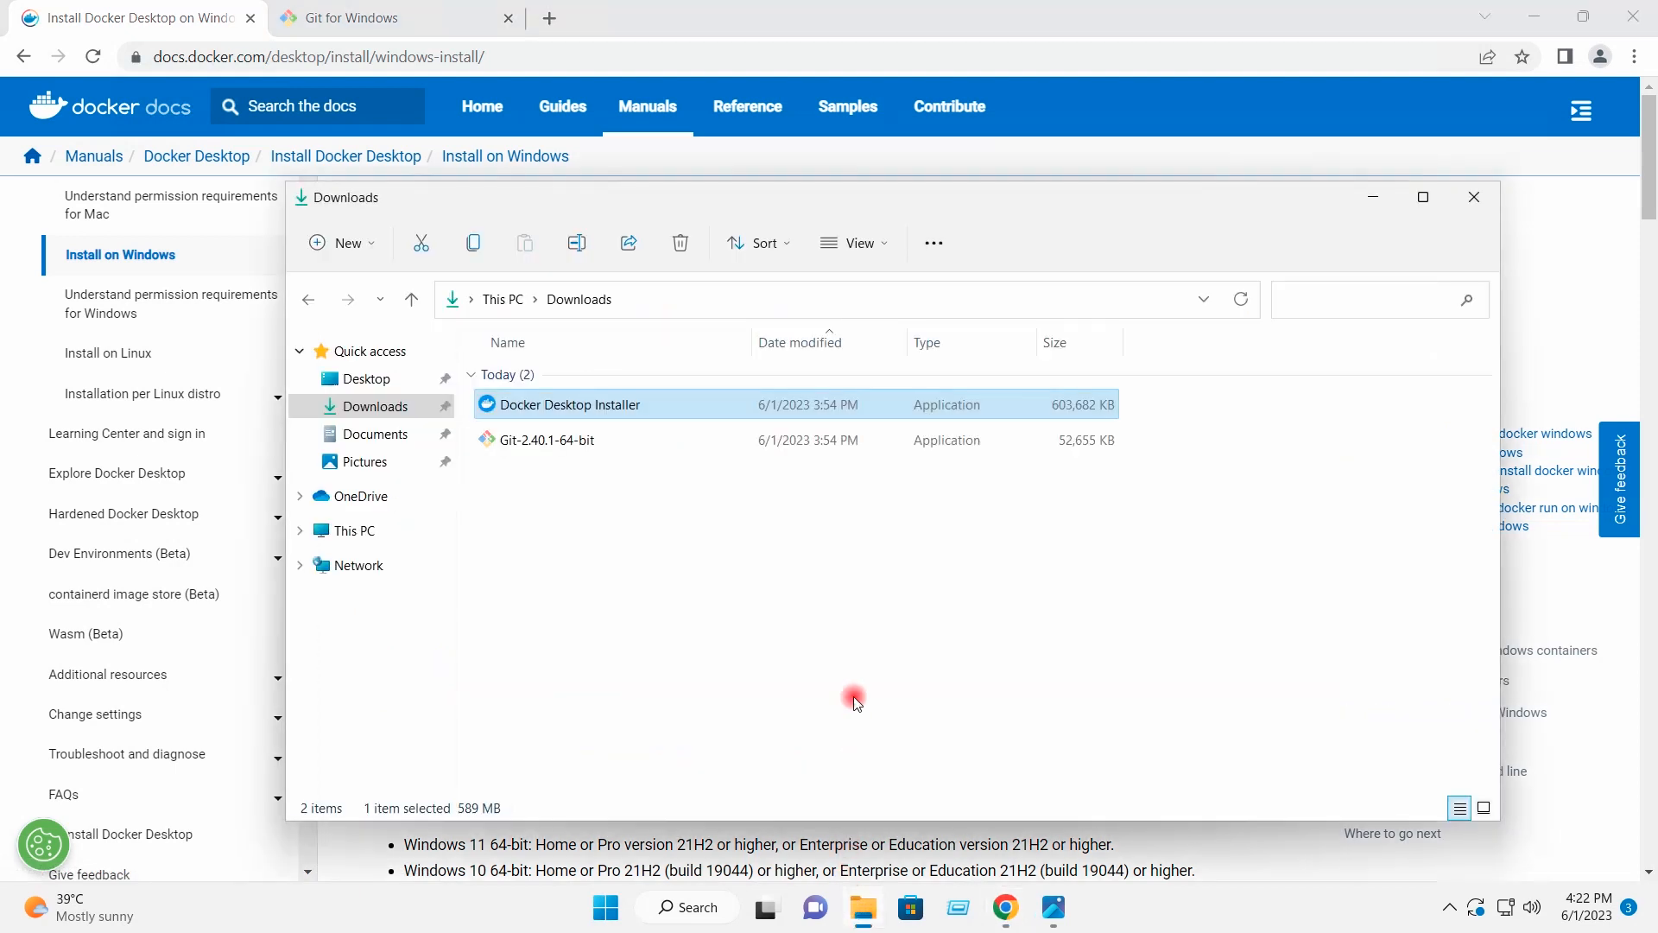
pyautogui.click(697, 592)
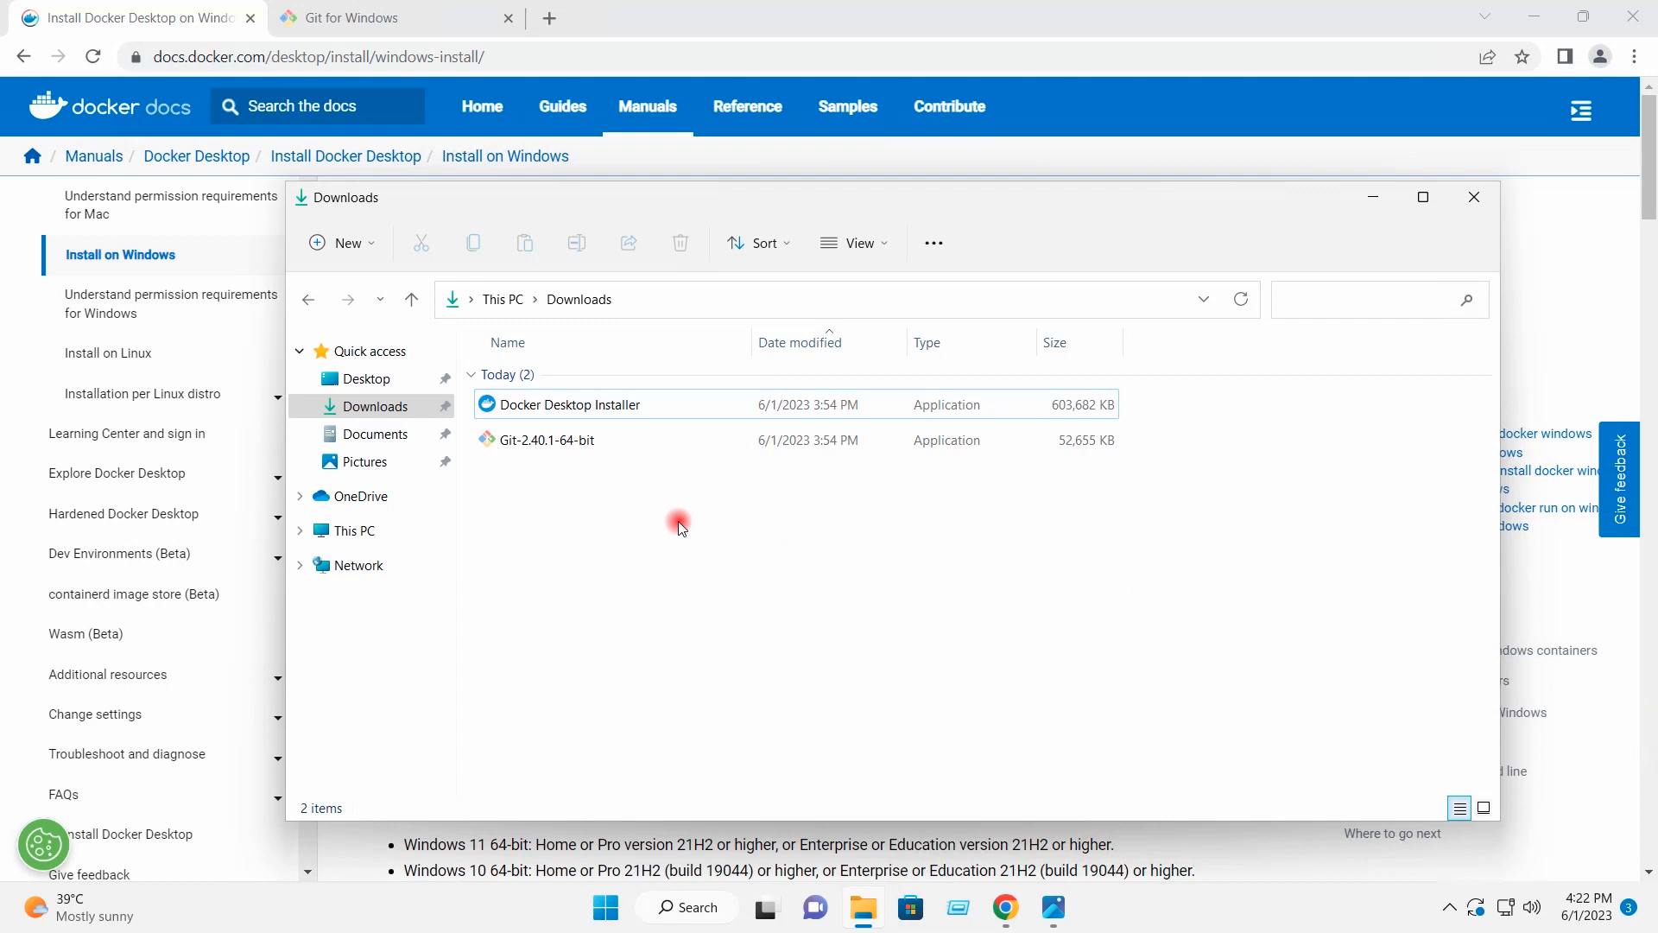
# Install Docker Desktop from its downloaded installer with WSL 2 and a desktop shortcut enabled, and restart Windows.
pyautogui.doubleClick(634, 406)
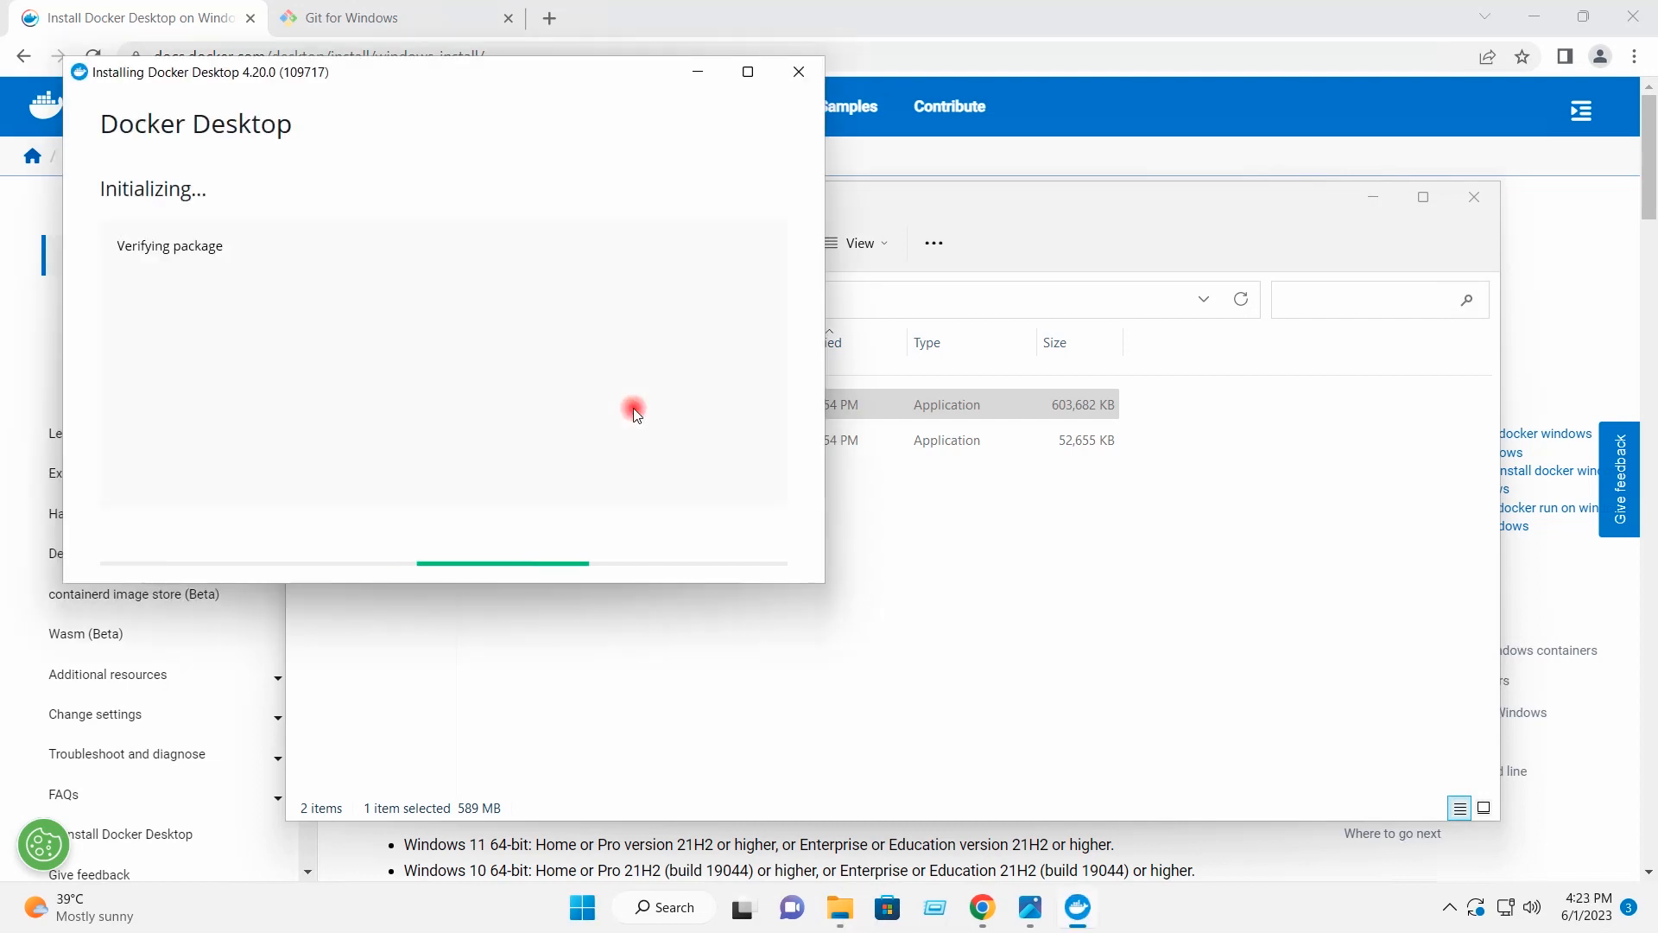
pyautogui.moveTo(408, 76); pyautogui.dragTo(752, 260)
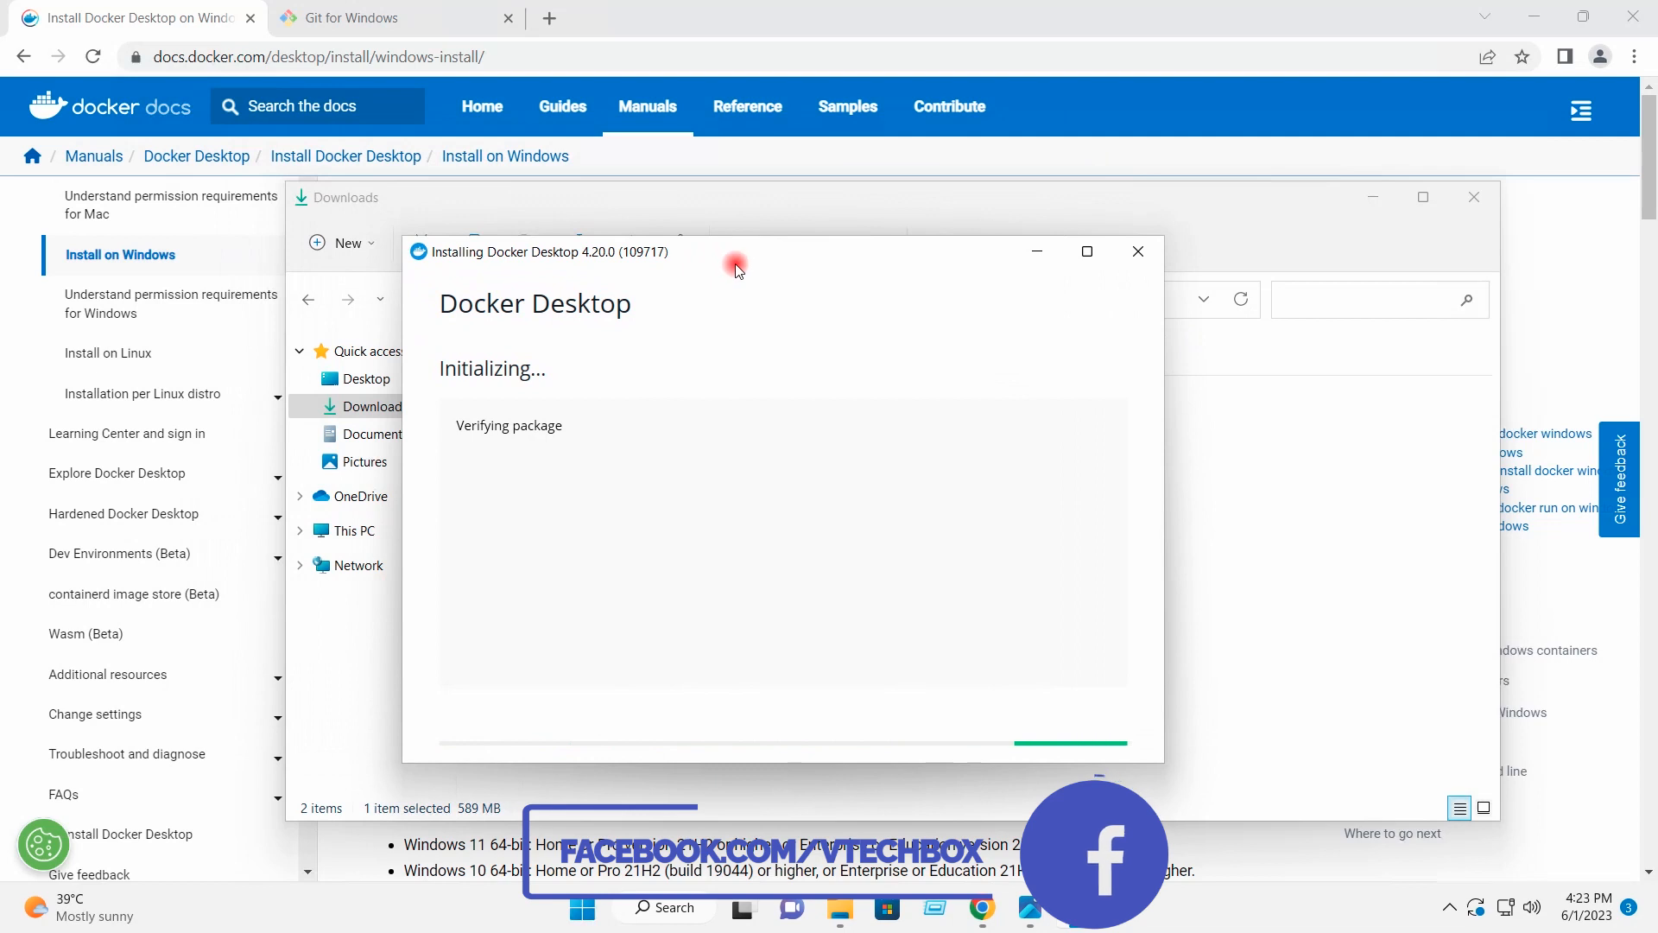
pyautogui.click(1372, 202)
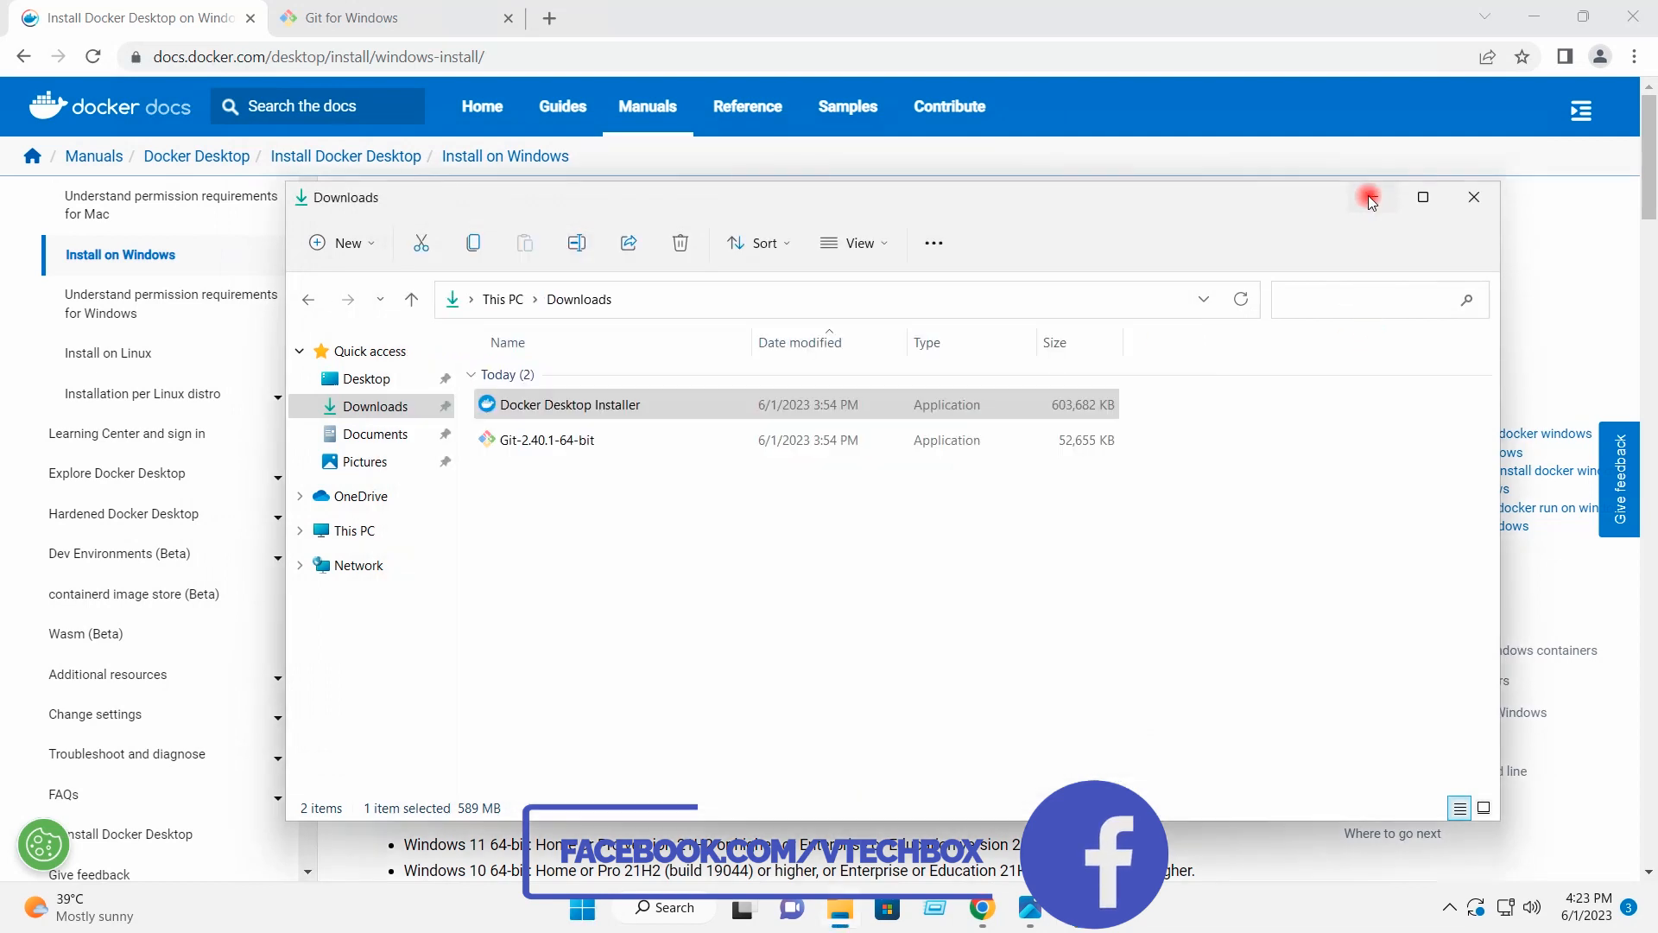
pyautogui.click(1553, 19)
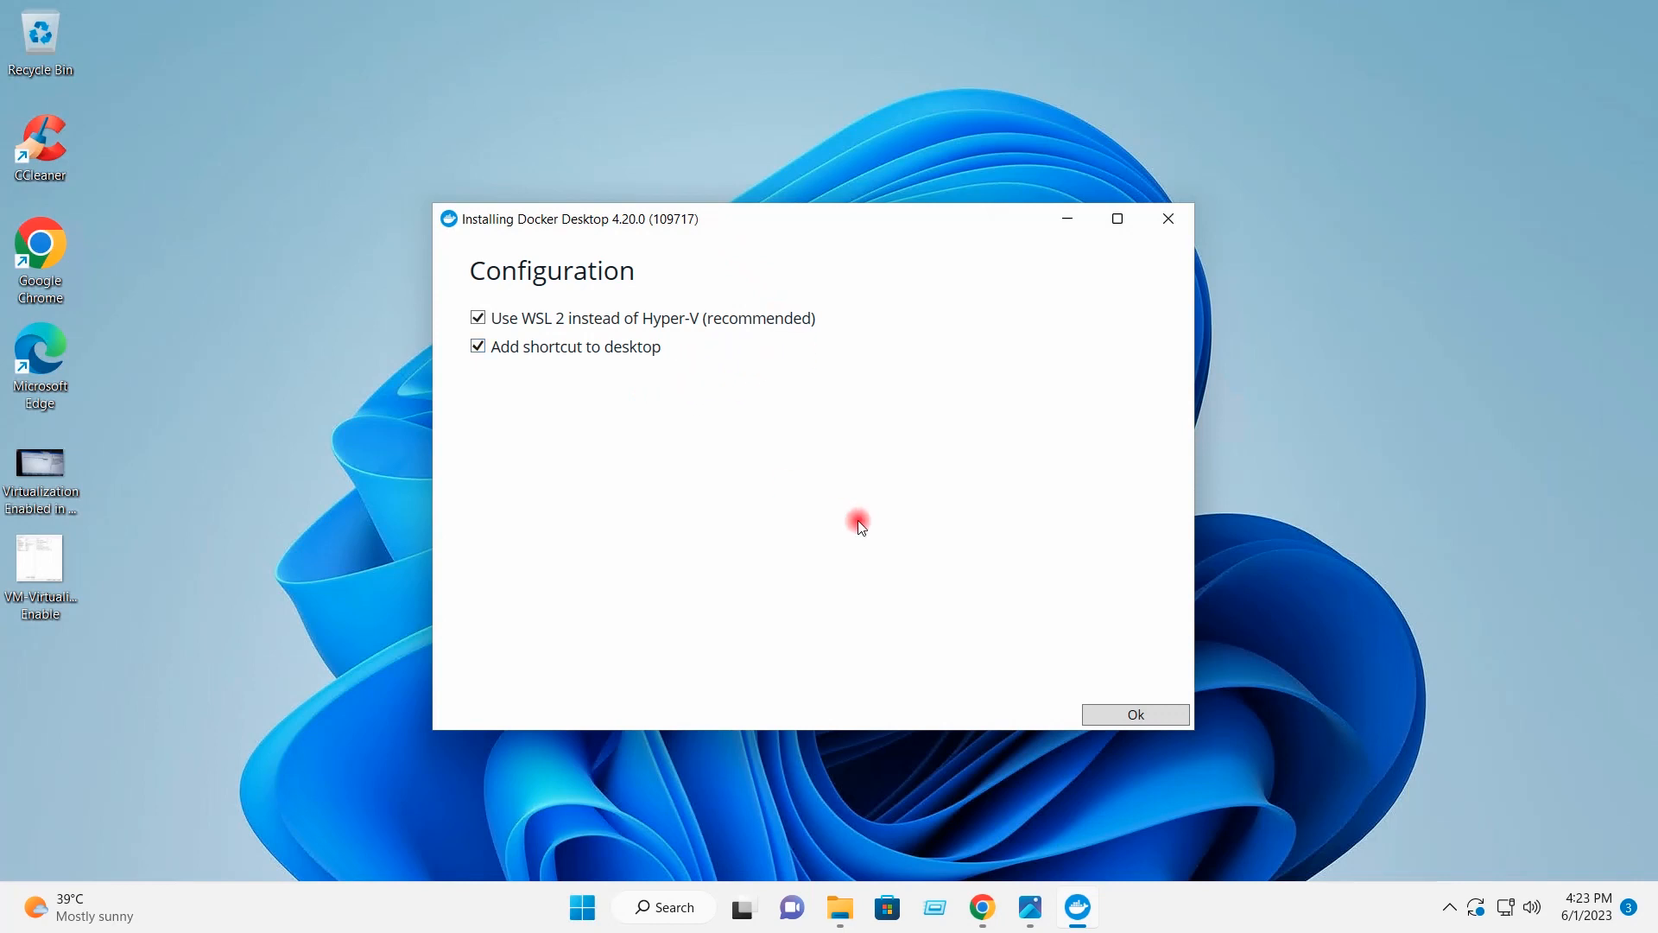
pyautogui.click(1107, 717)
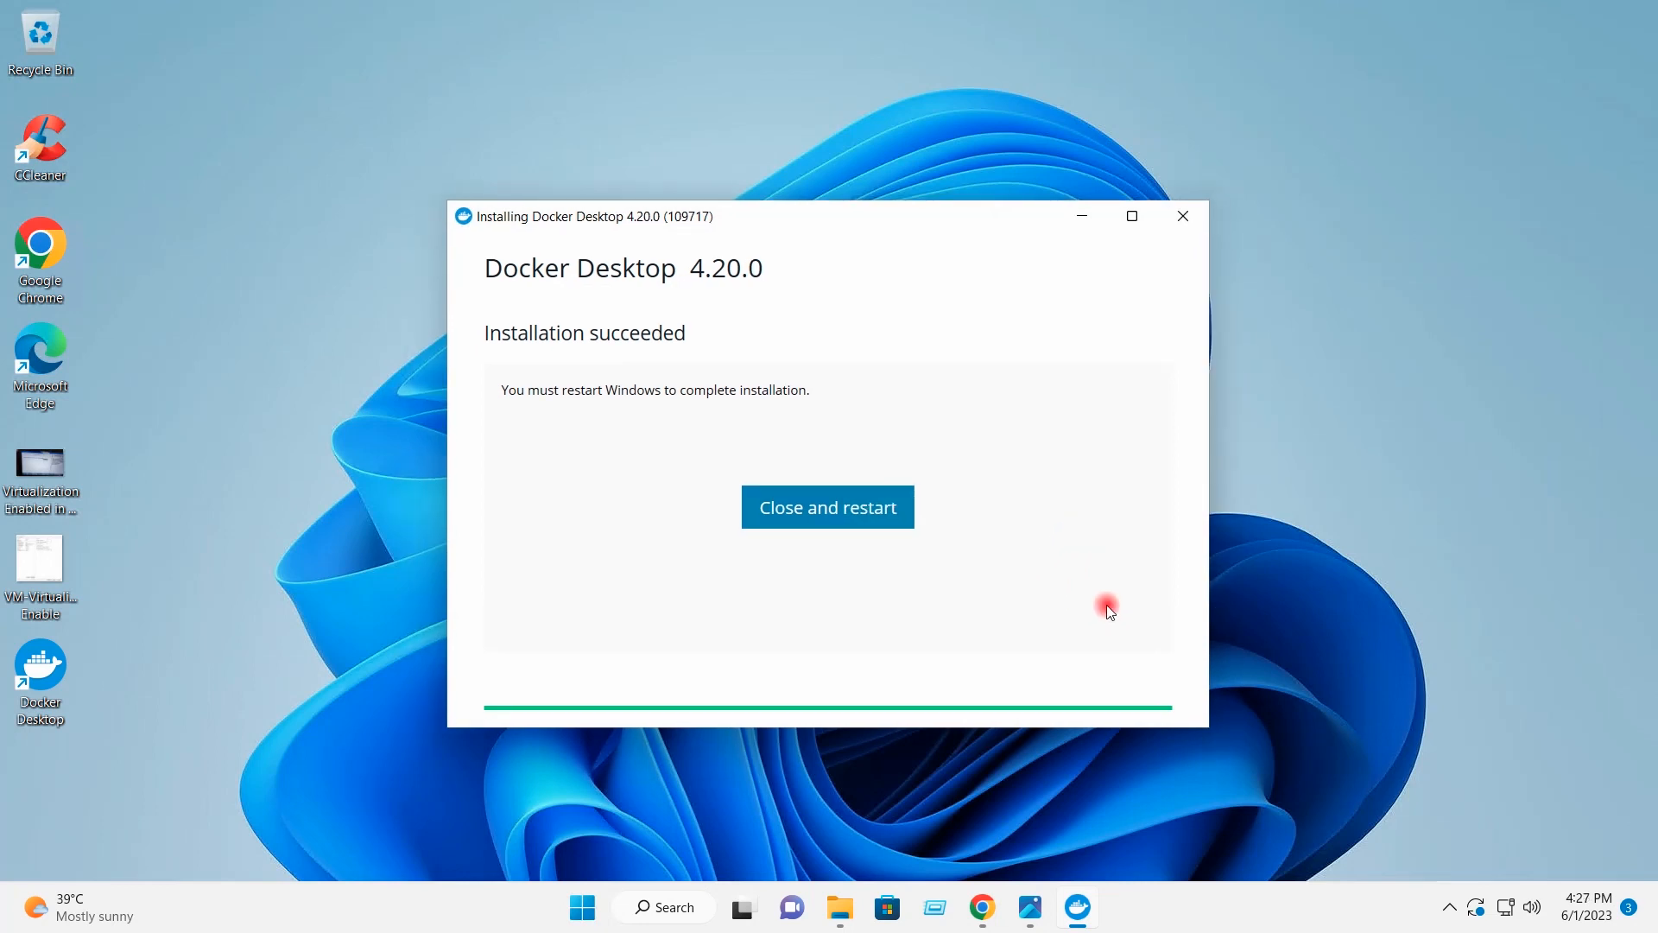
pyautogui.click(853, 513)
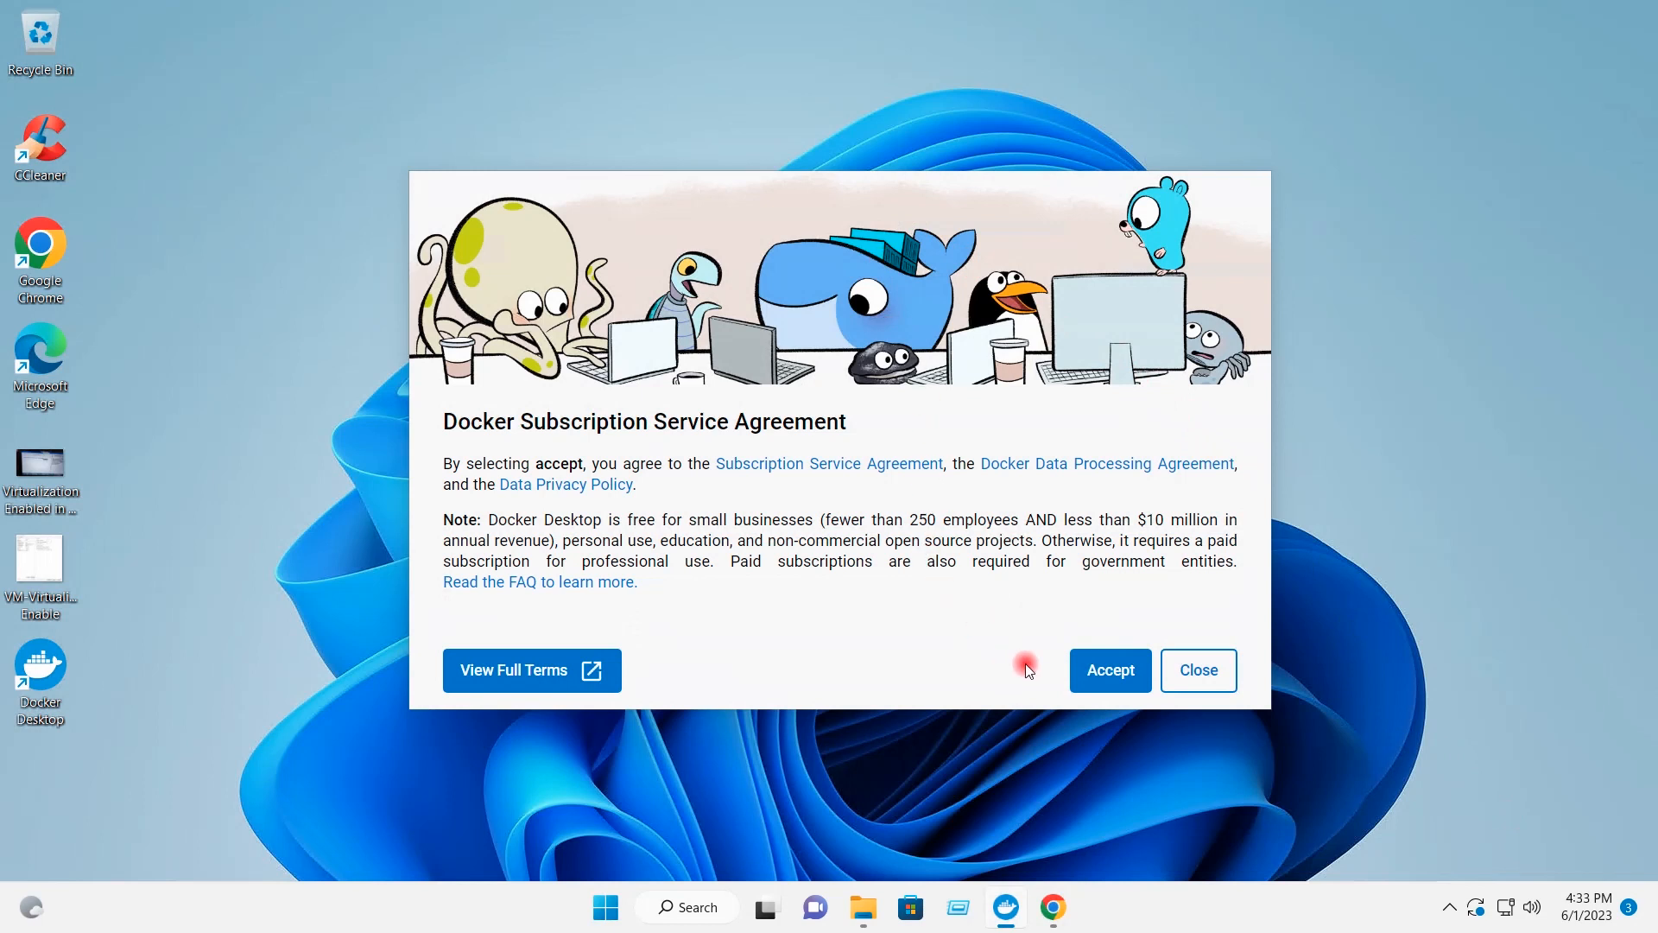
# Accept the Docker Subscription Service Agreement, and copy "wsl --update" from the WSL kernel warning before quitting it.
pyautogui.click(1109, 672)
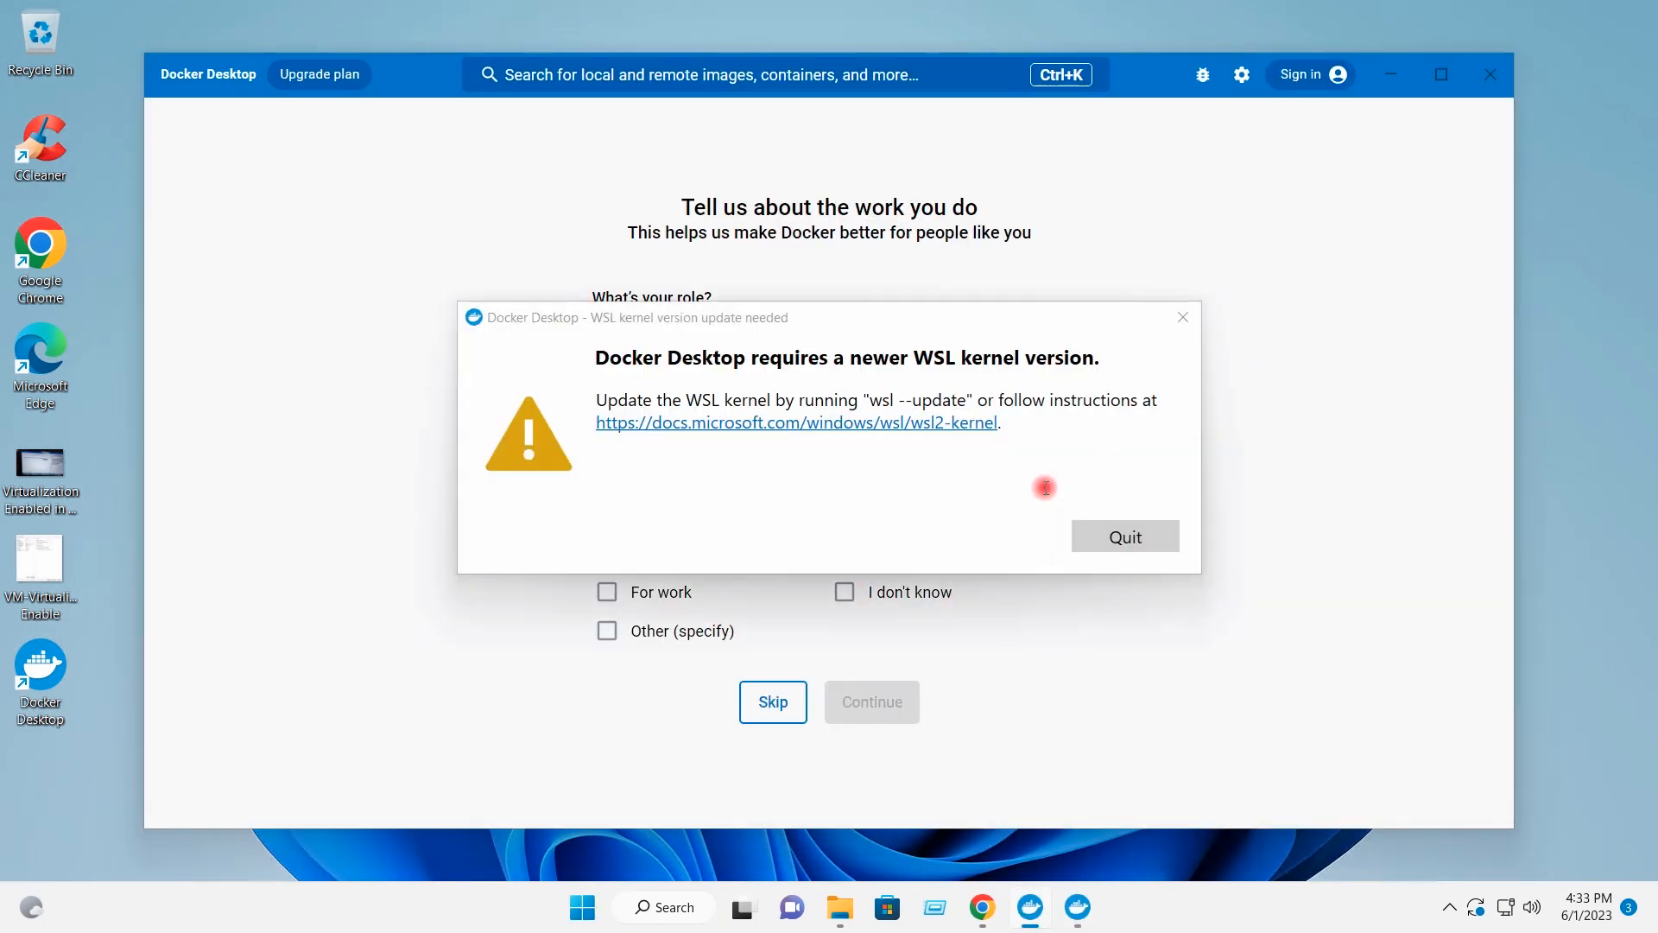
pyautogui.click(793, 321)
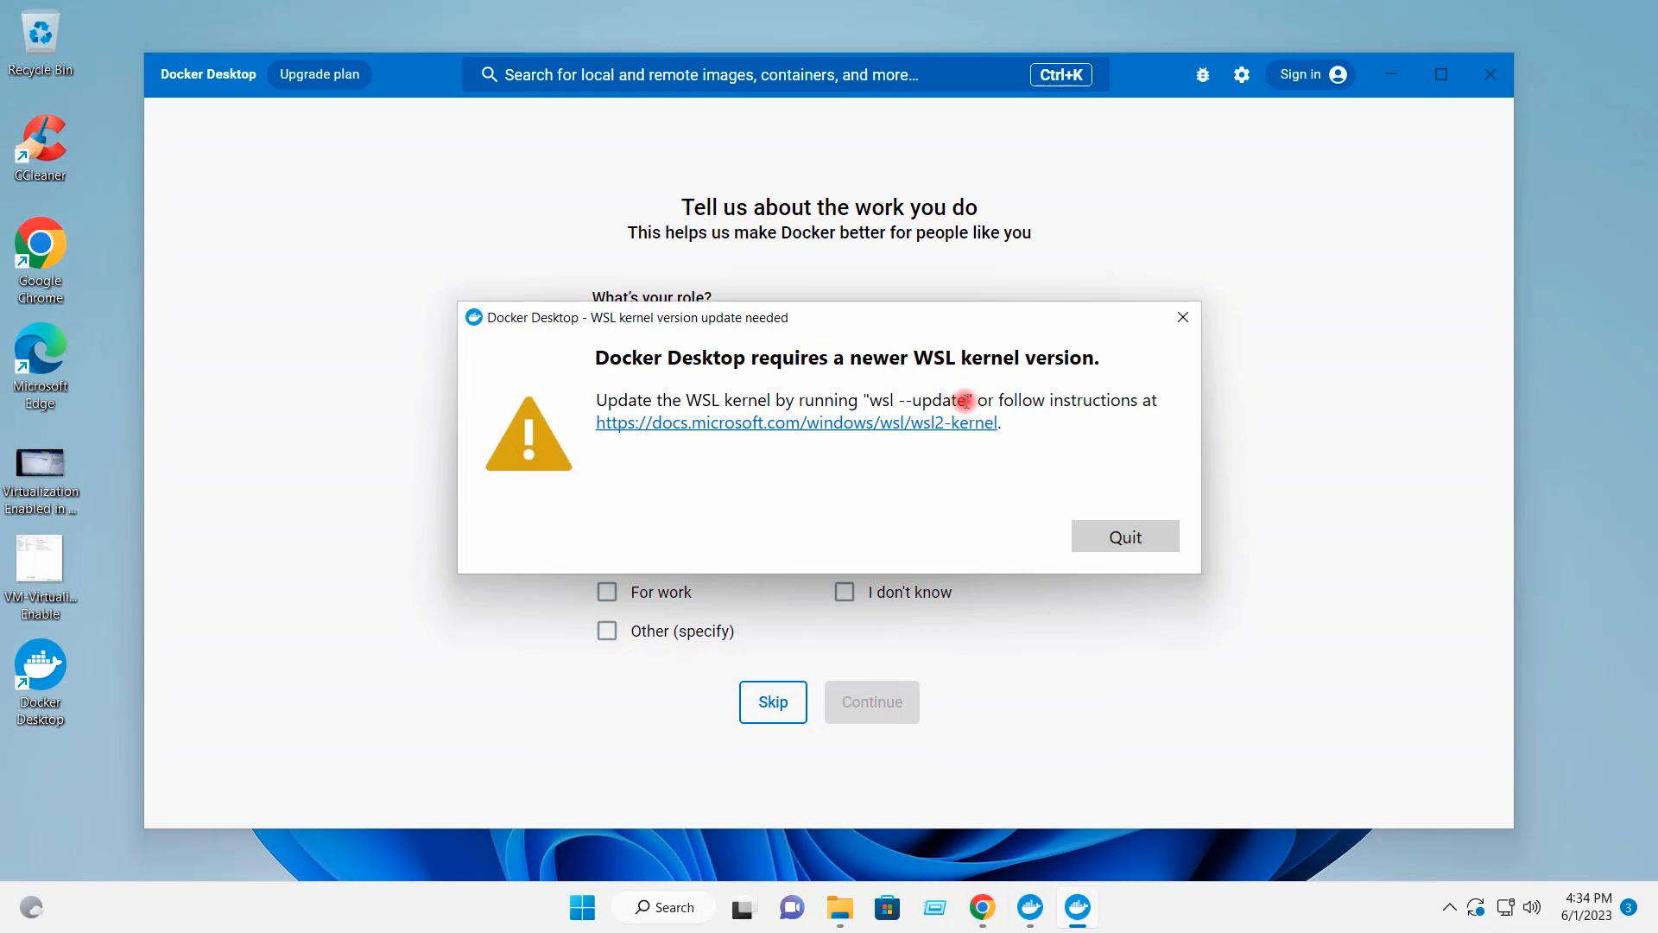
pyautogui.doubleClick(933, 400)
pyautogui.moveTo(933, 400); pyautogui.dragTo(872, 400)
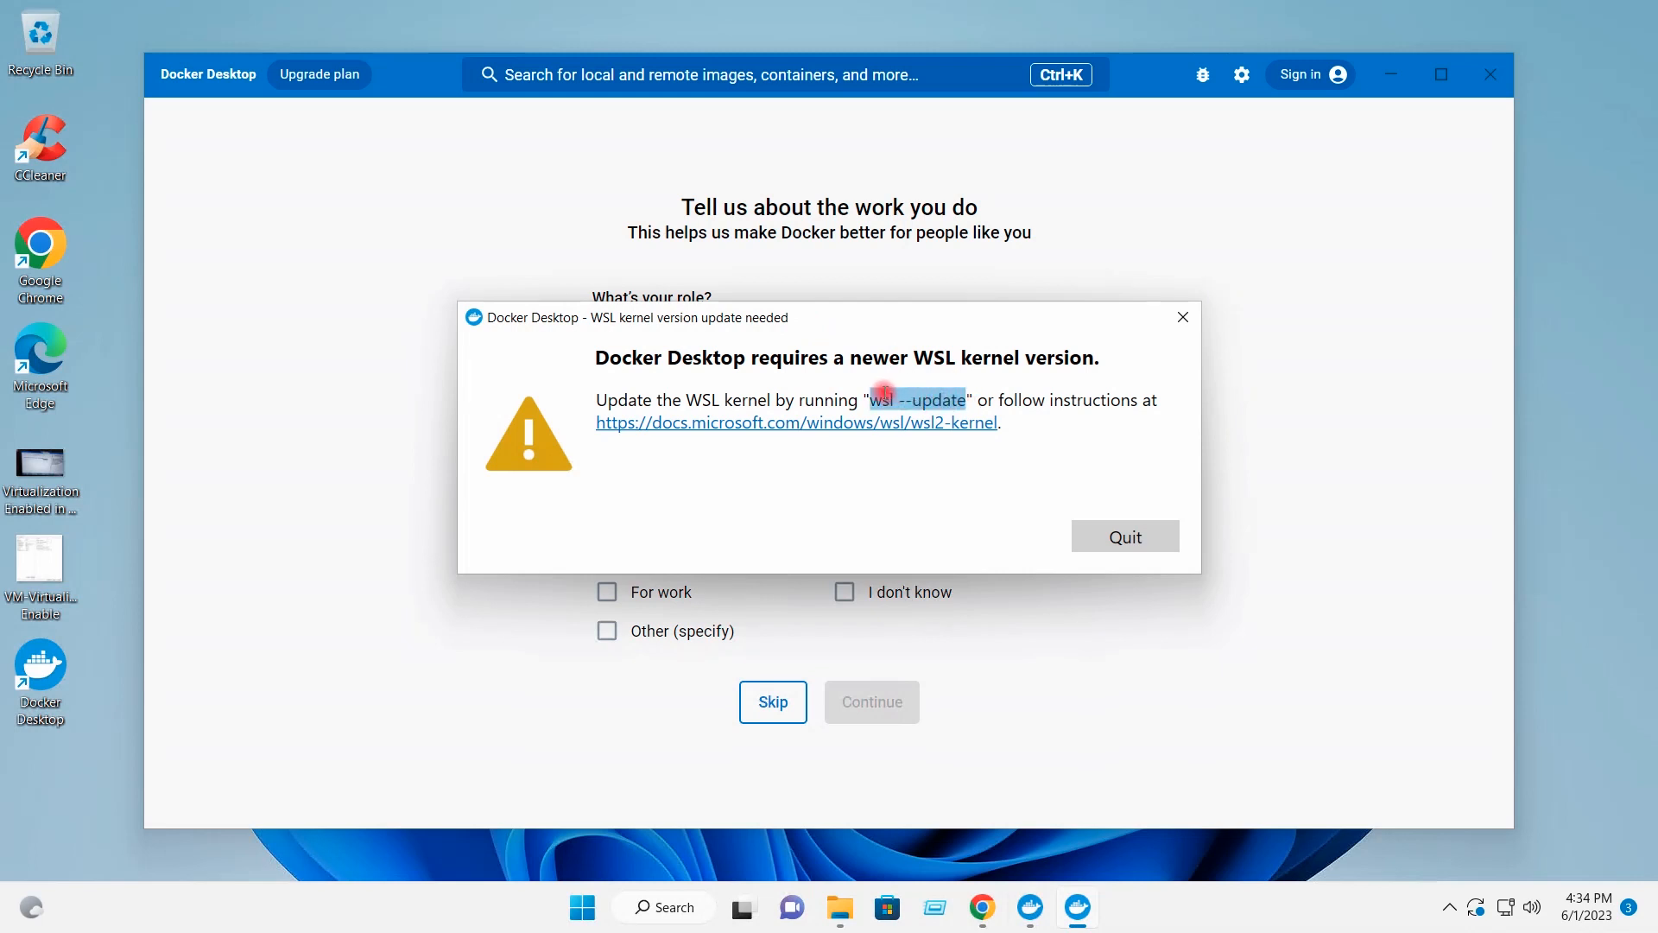
pyautogui.rightClick(884, 397)
pyautogui.click(931, 437)
pyautogui.click(1105, 535)
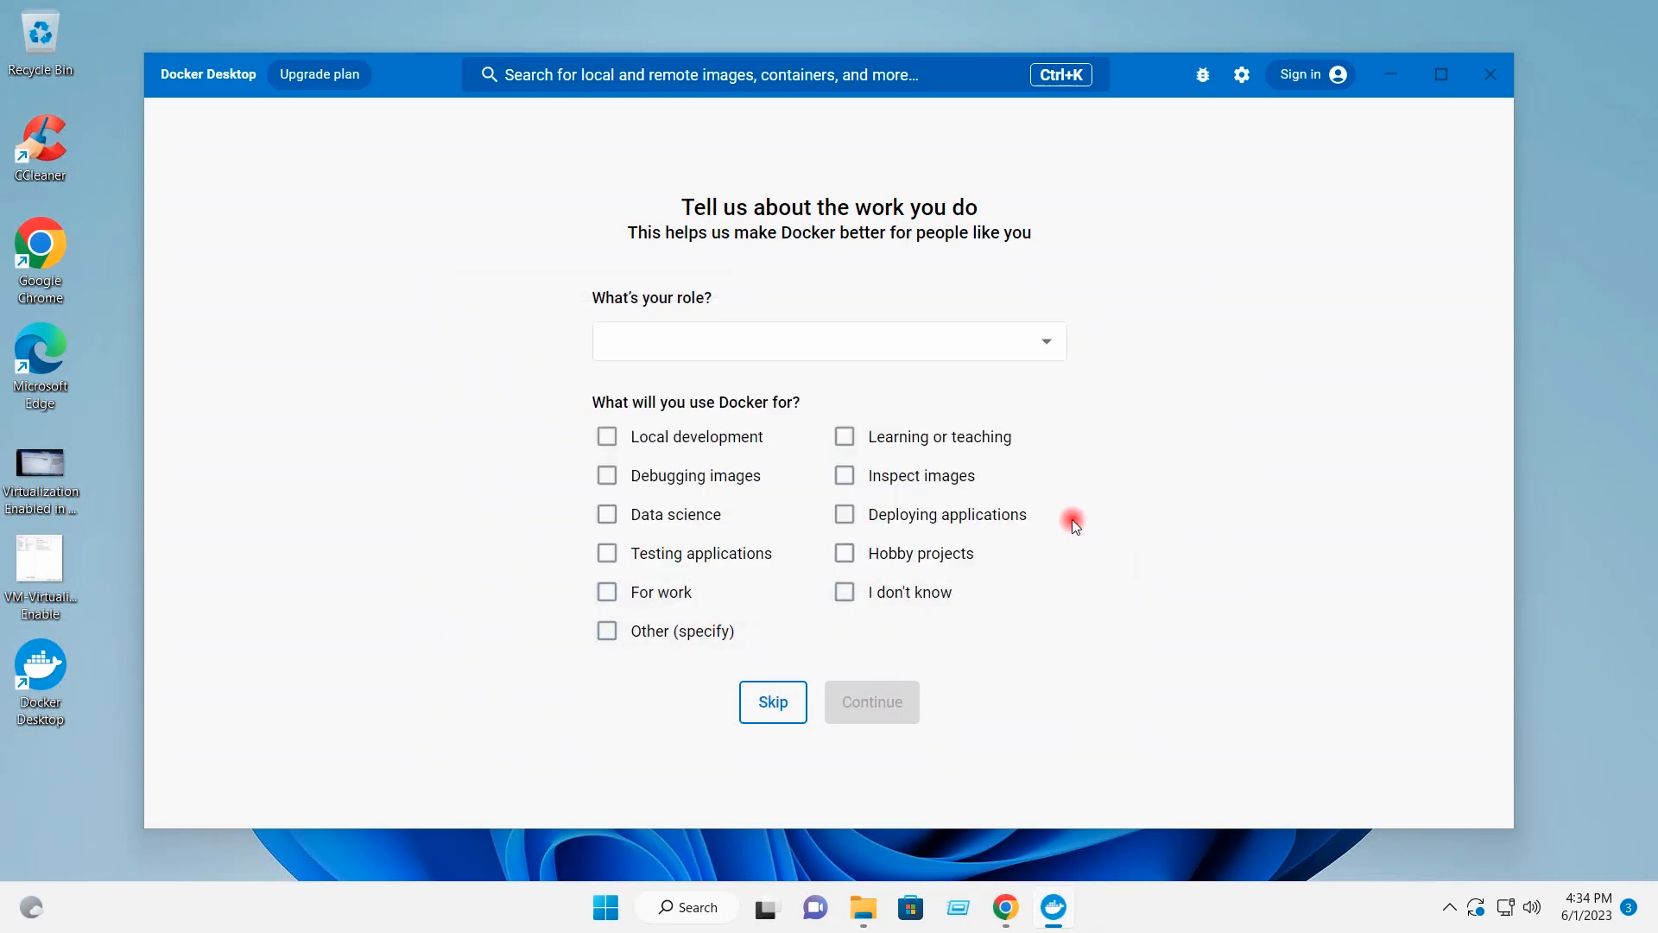
# Run the copied command "wsl --update" in an administrator Command Prompt and close the prompt.
pyautogui.click(959, 905)
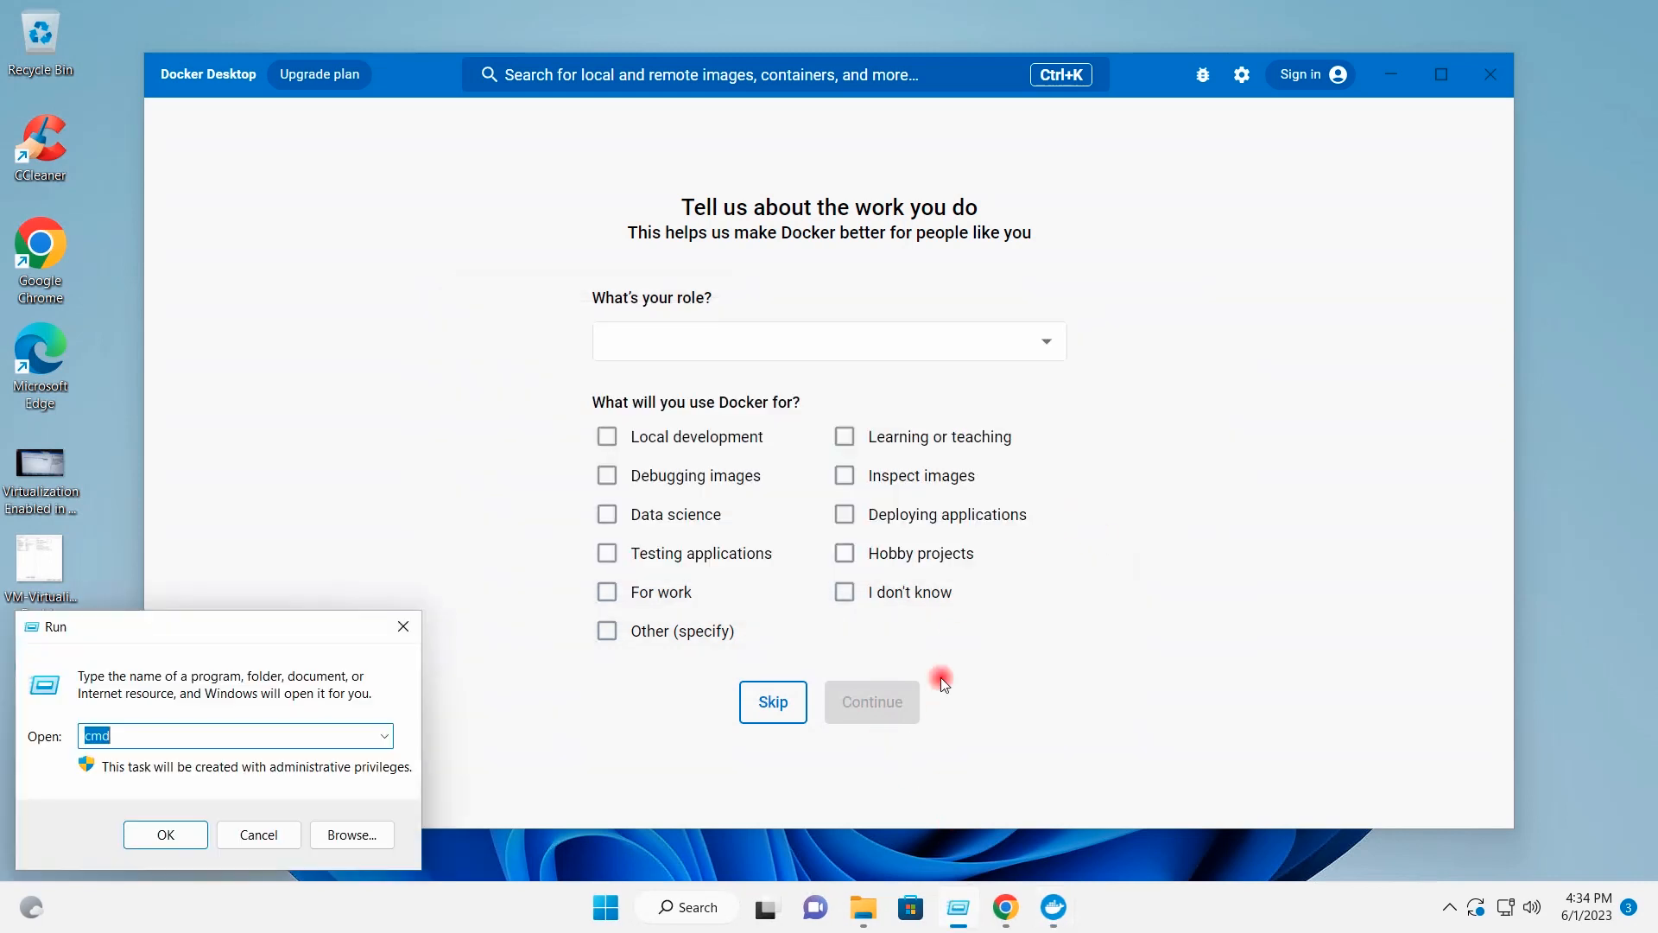
pyautogui.click(164, 834)
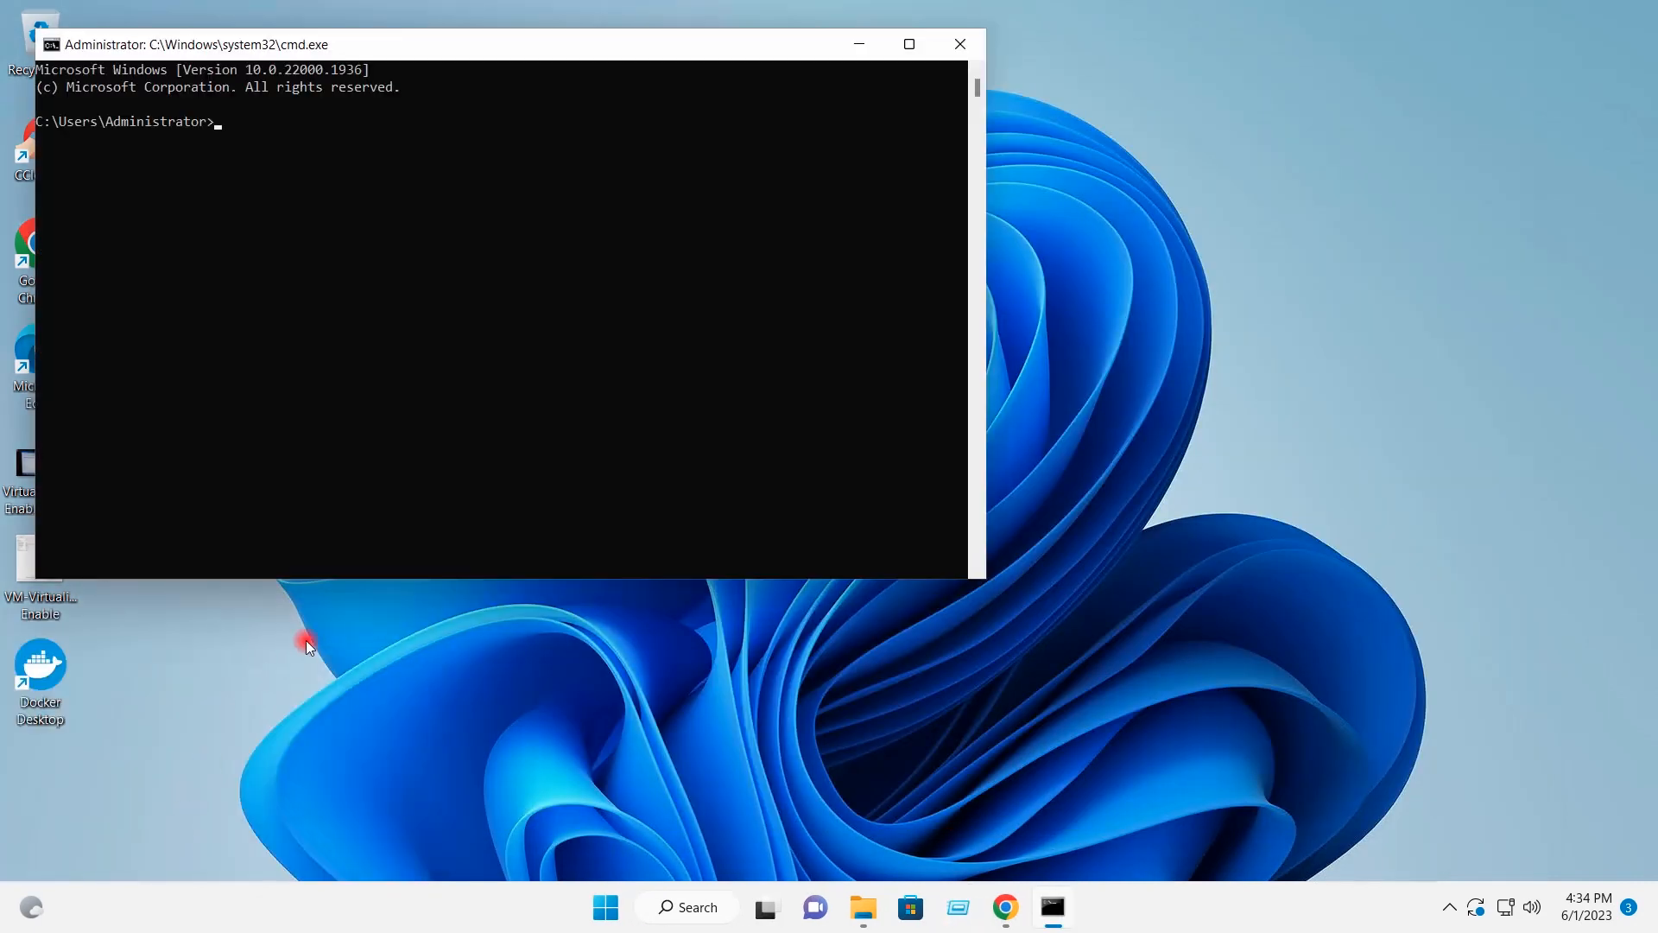
pyautogui.moveTo(412, 45); pyautogui.dragTo(828, 121)
pyautogui.rightClick(802, 223)
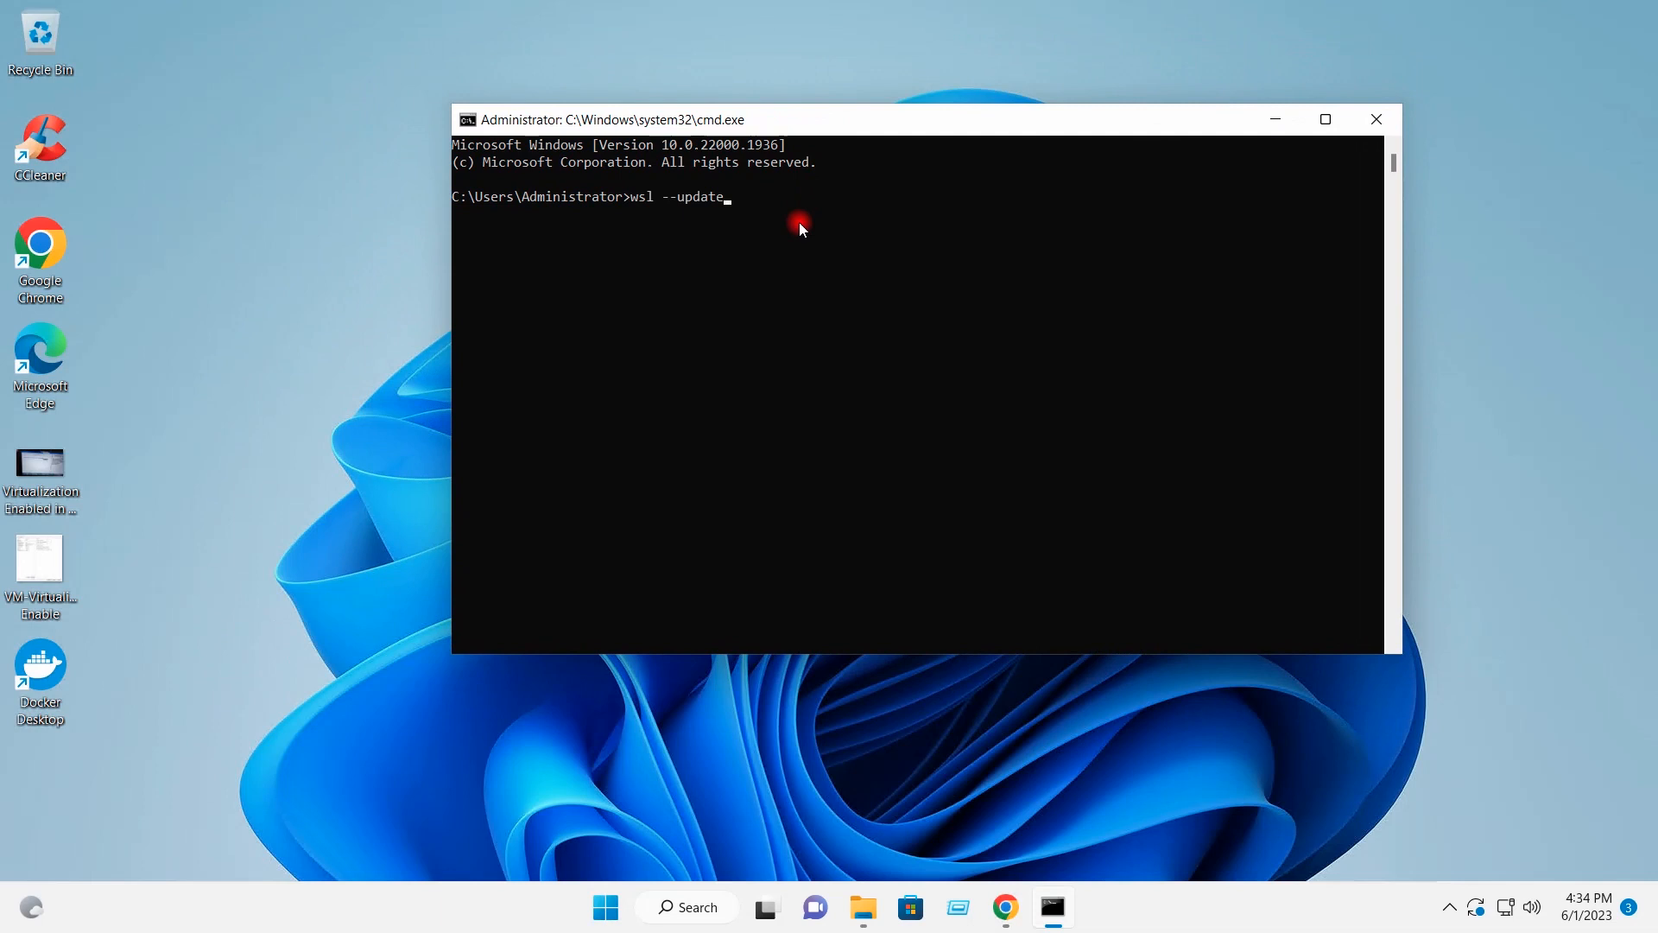
pyautogui.press('Return')
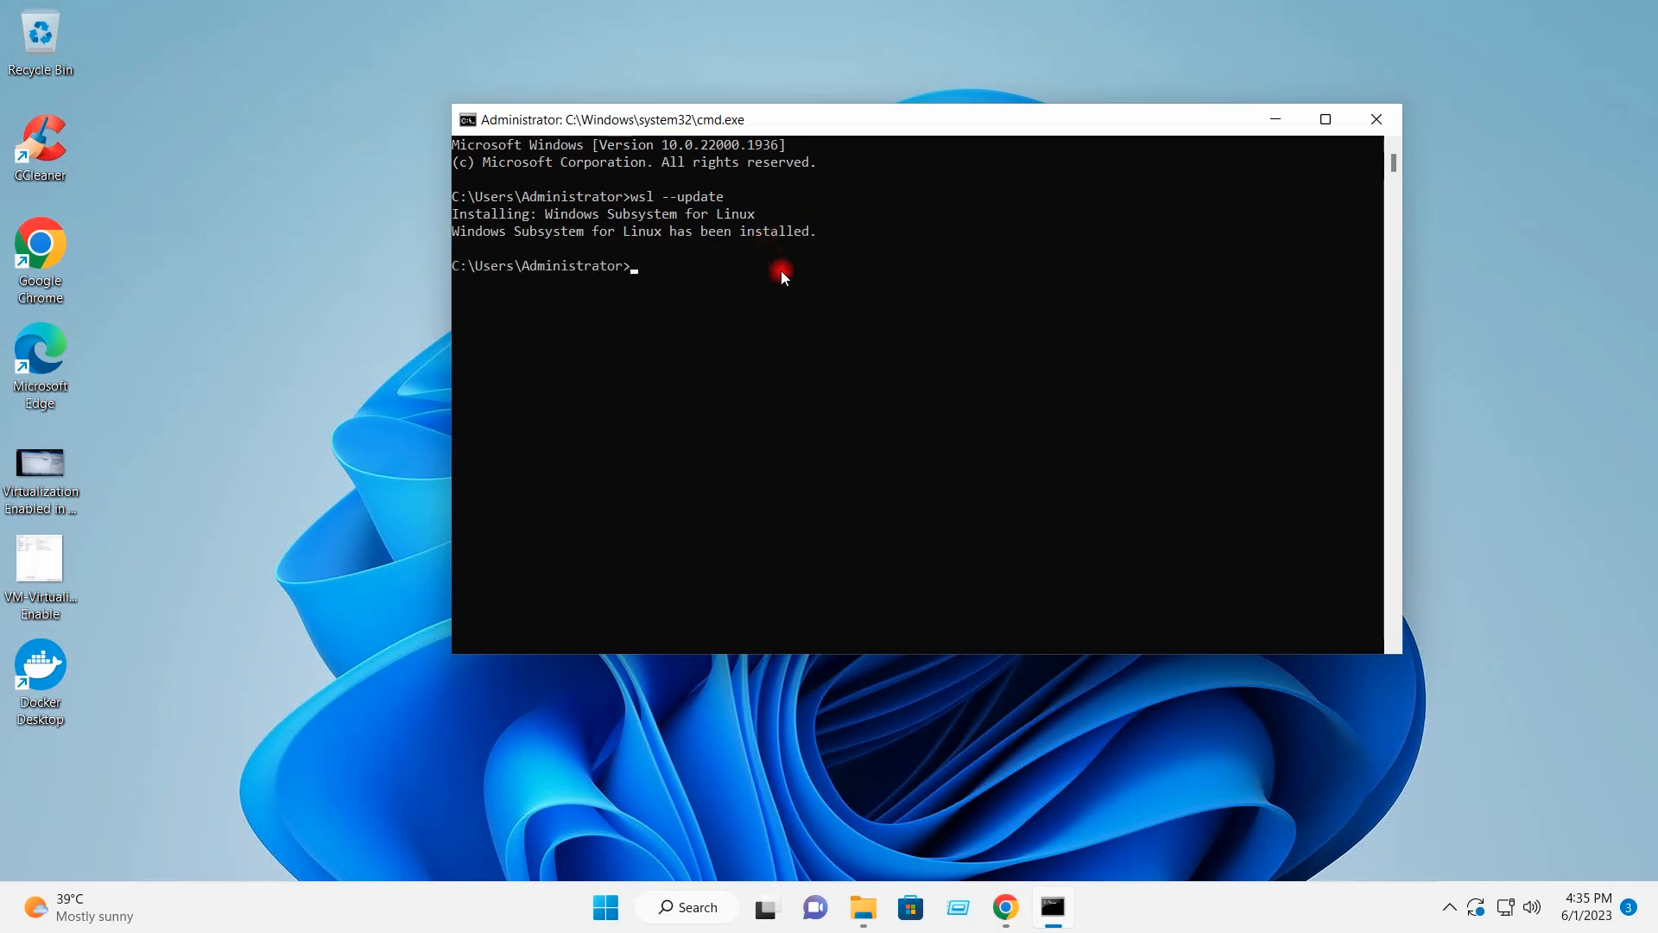
pyautogui.click(1390, 119)
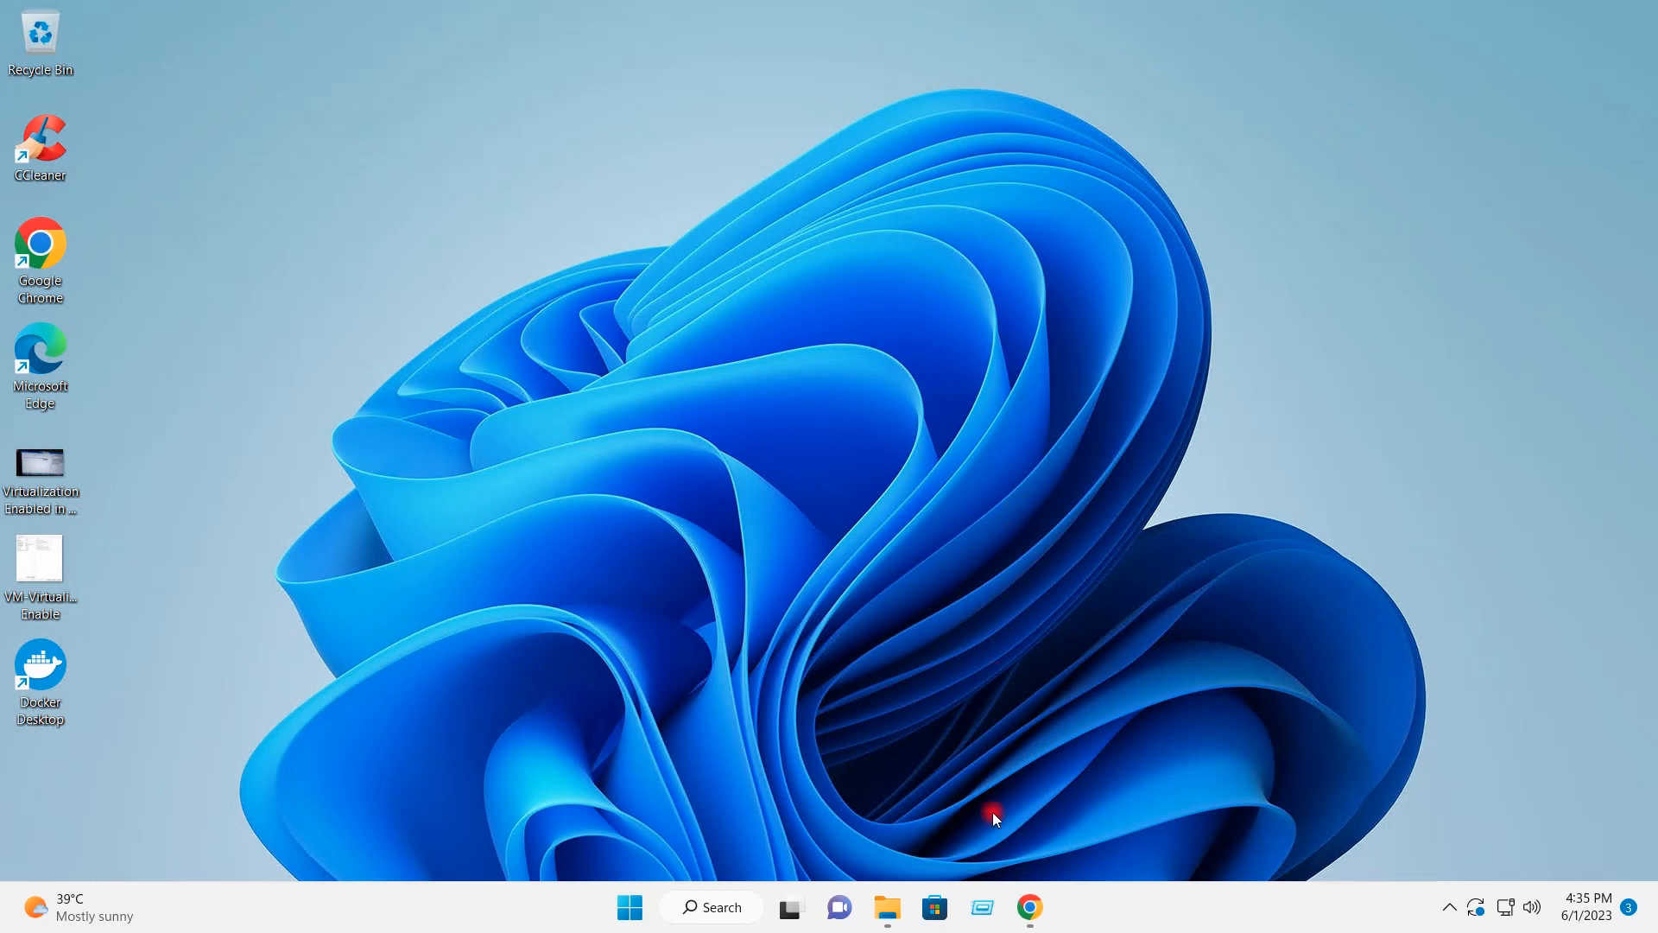
# Open the Local Users and Groups console by running lusrmgr.msc, and move its window toward the middle of the screen.
pyautogui.click(982, 907)
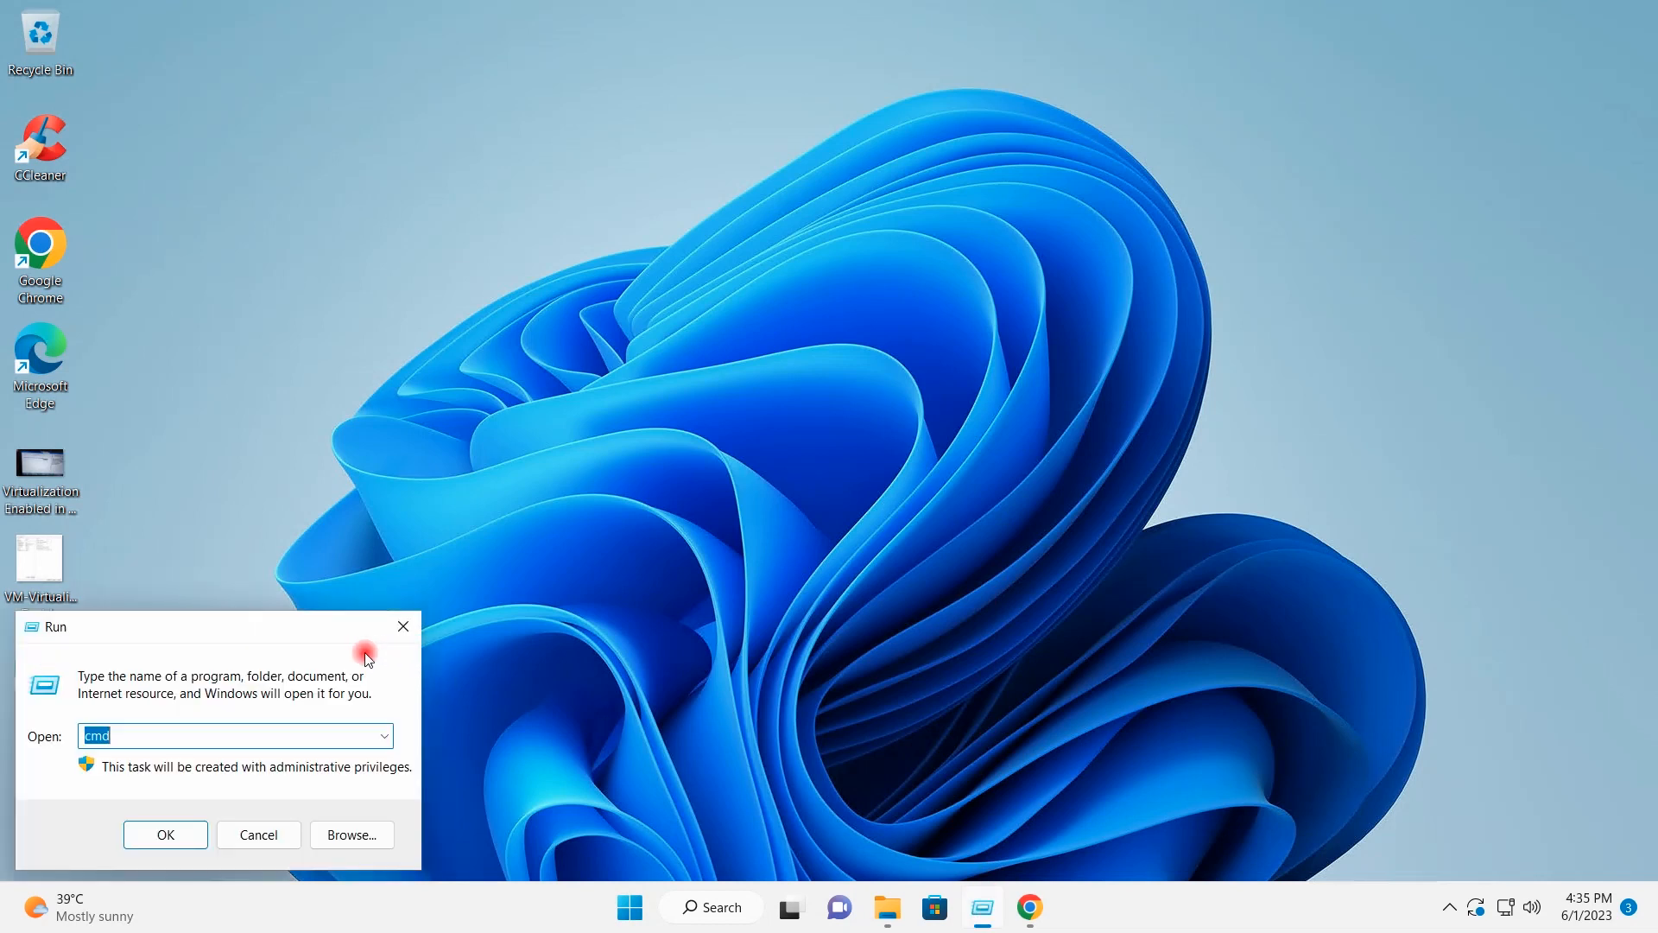
pyautogui.moveTo(302, 636); pyautogui.dragTo(859, 451)
pyautogui.write('lusrmgr.msc')
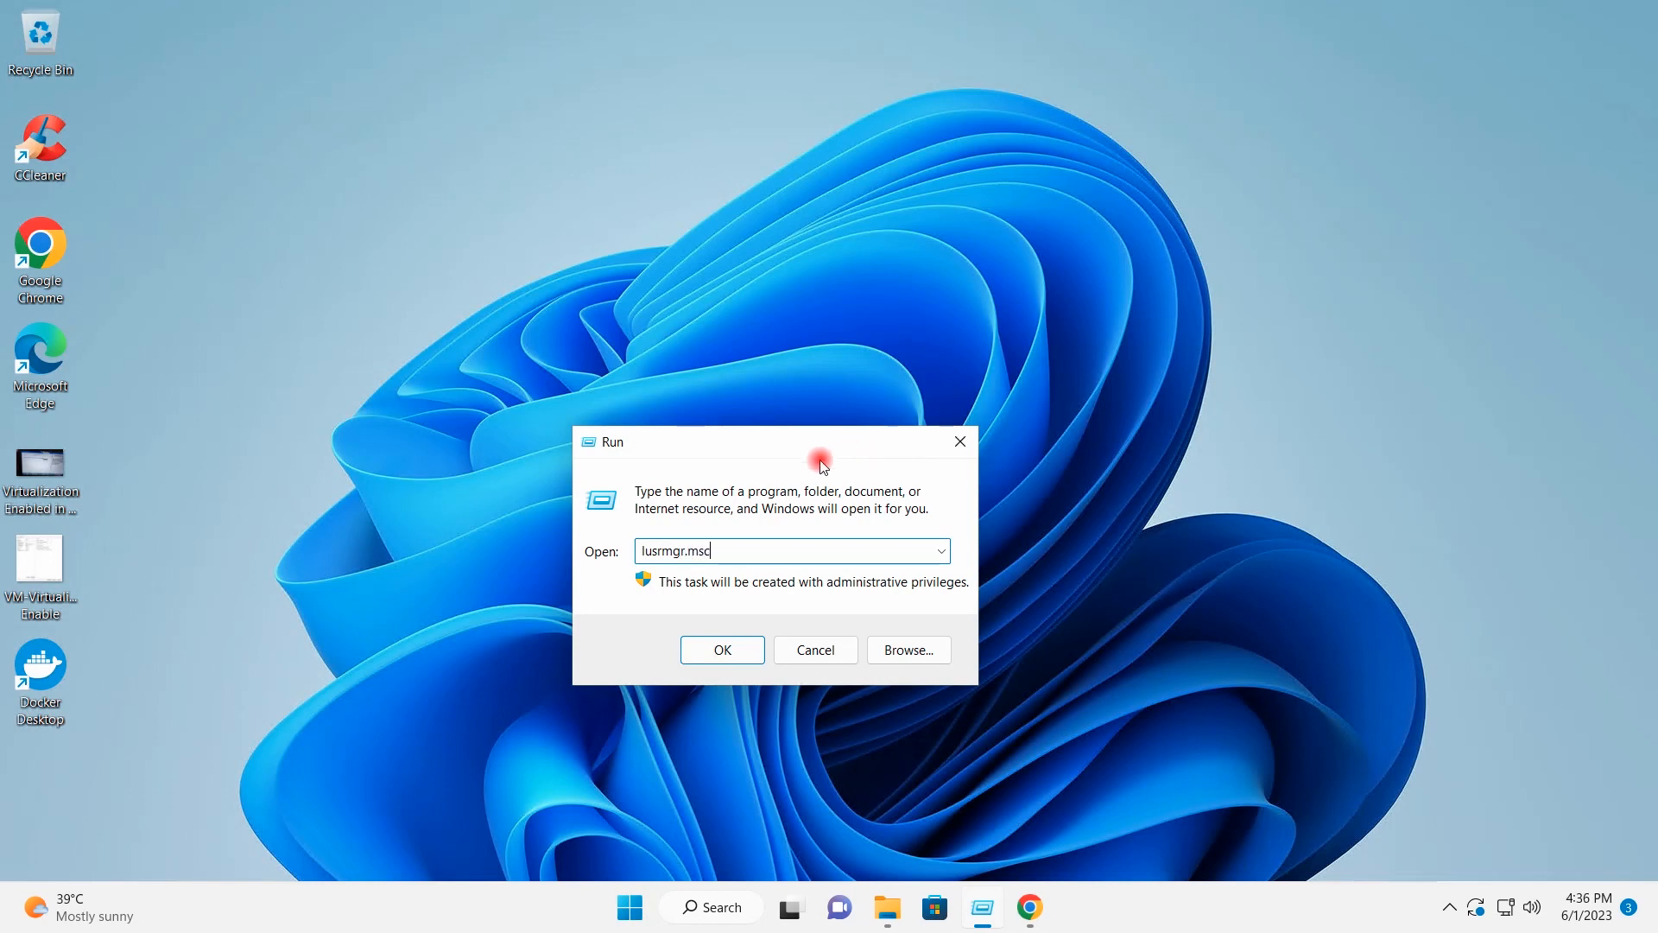
pyautogui.click(723, 648)
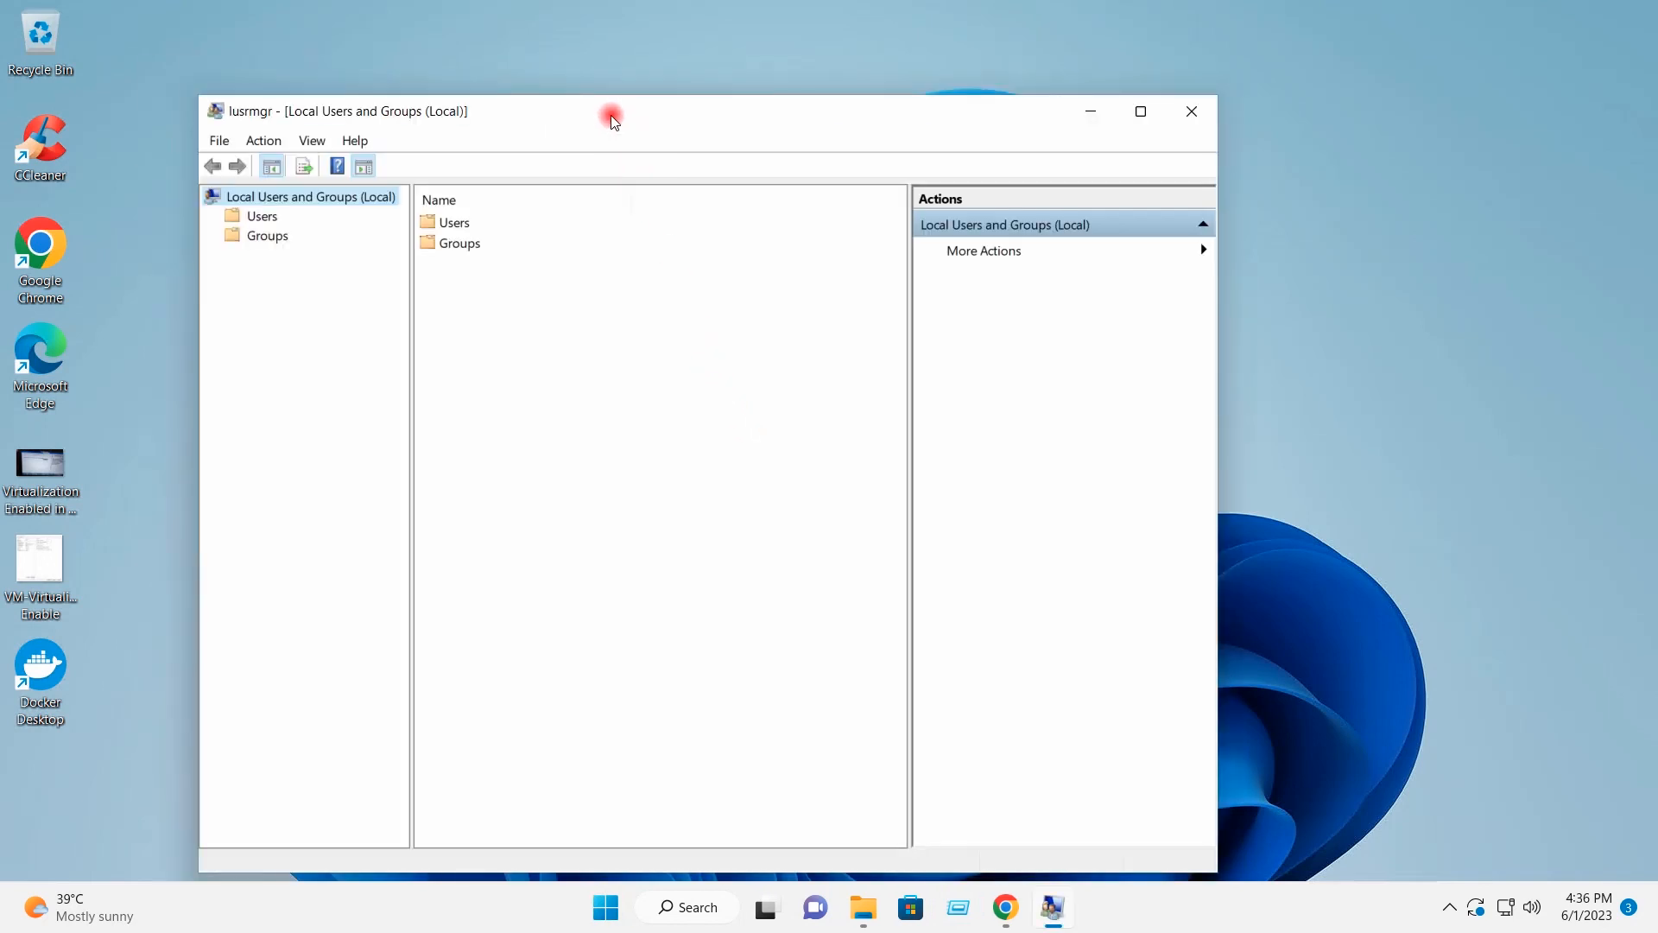
pyautogui.moveTo(611, 113); pyautogui.dragTo(702, 95)
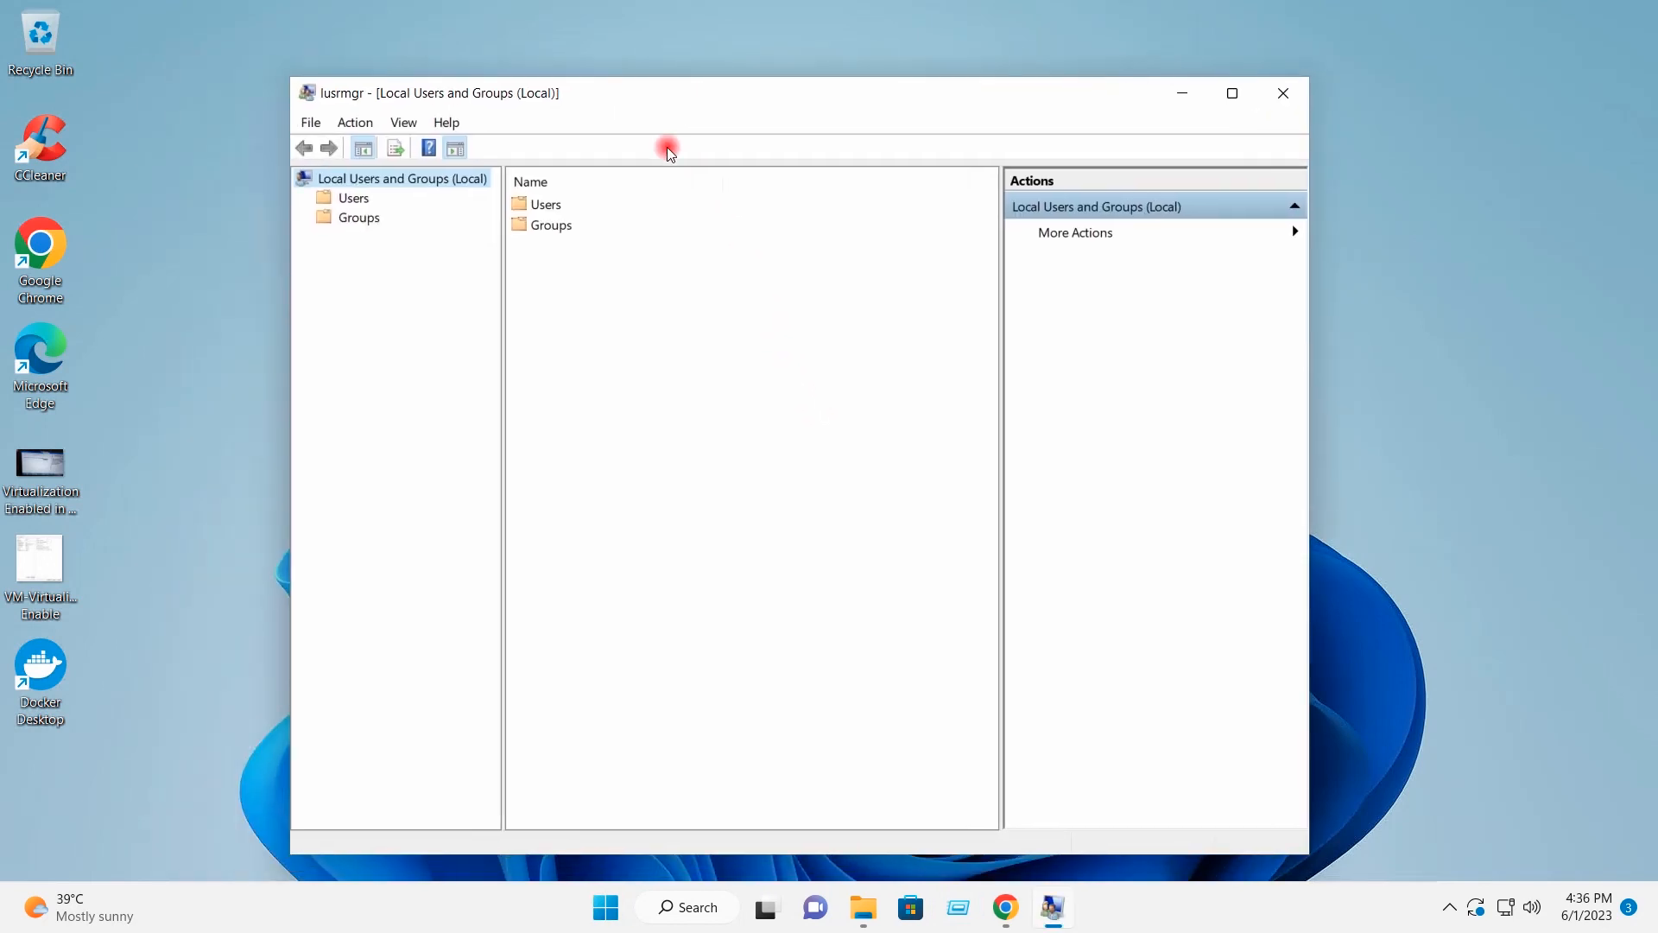
# Check the members of the docker-users group, and close the Local Users and Groups console.
pyautogui.doubleClick(572, 223)
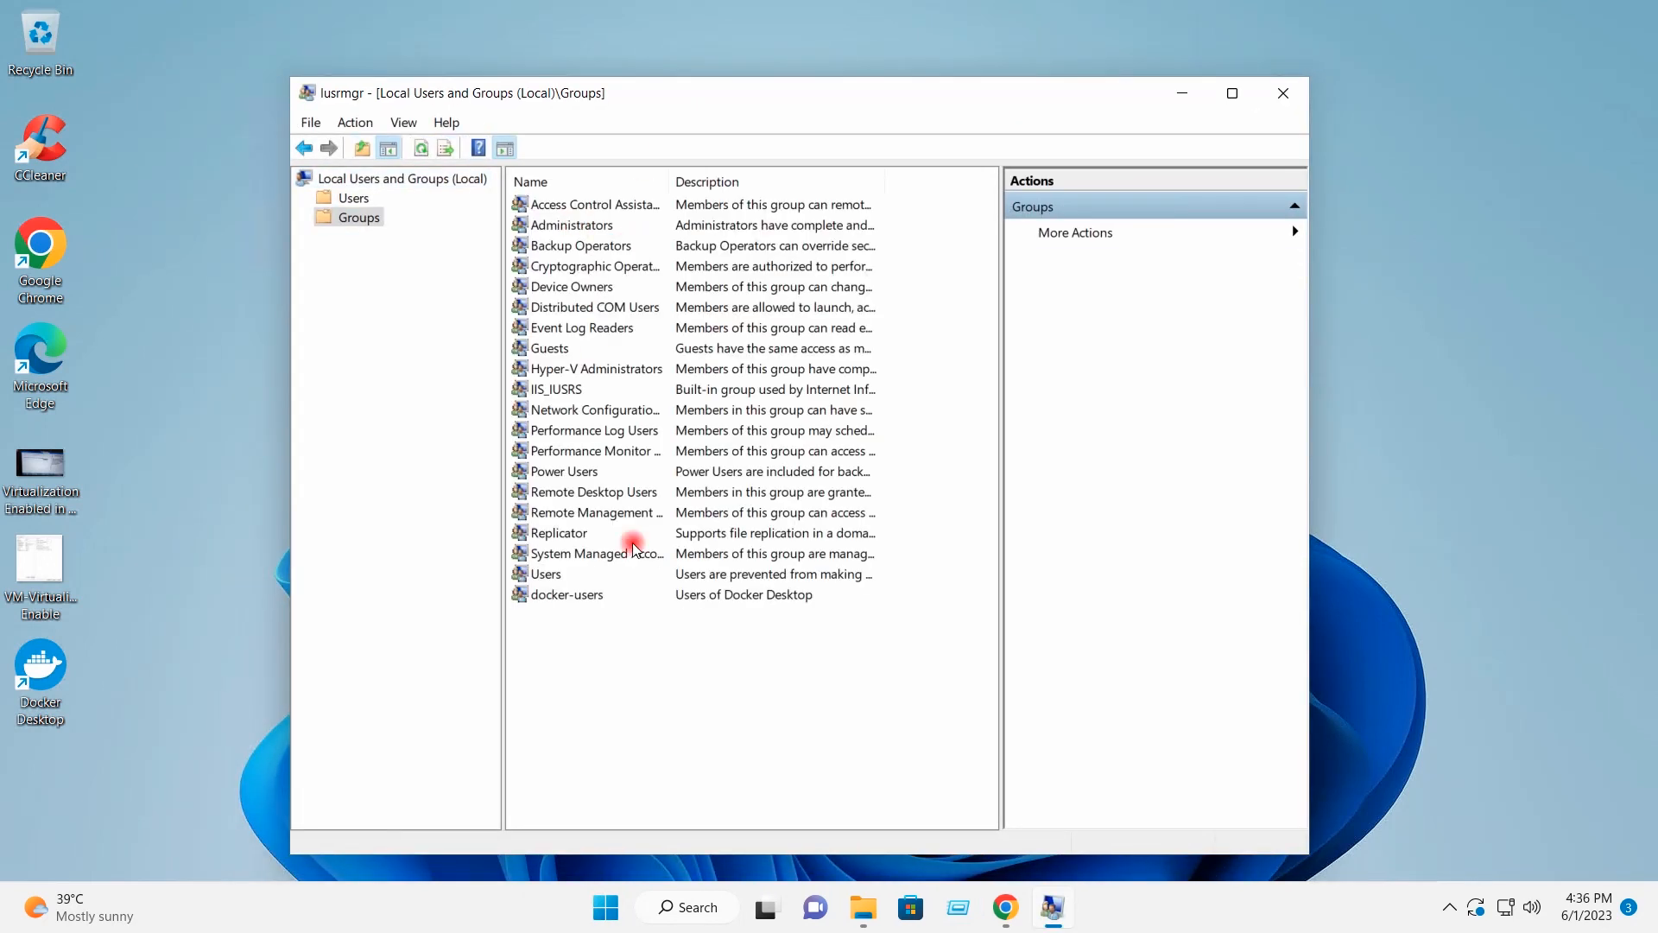
pyautogui.doubleClick(607, 597)
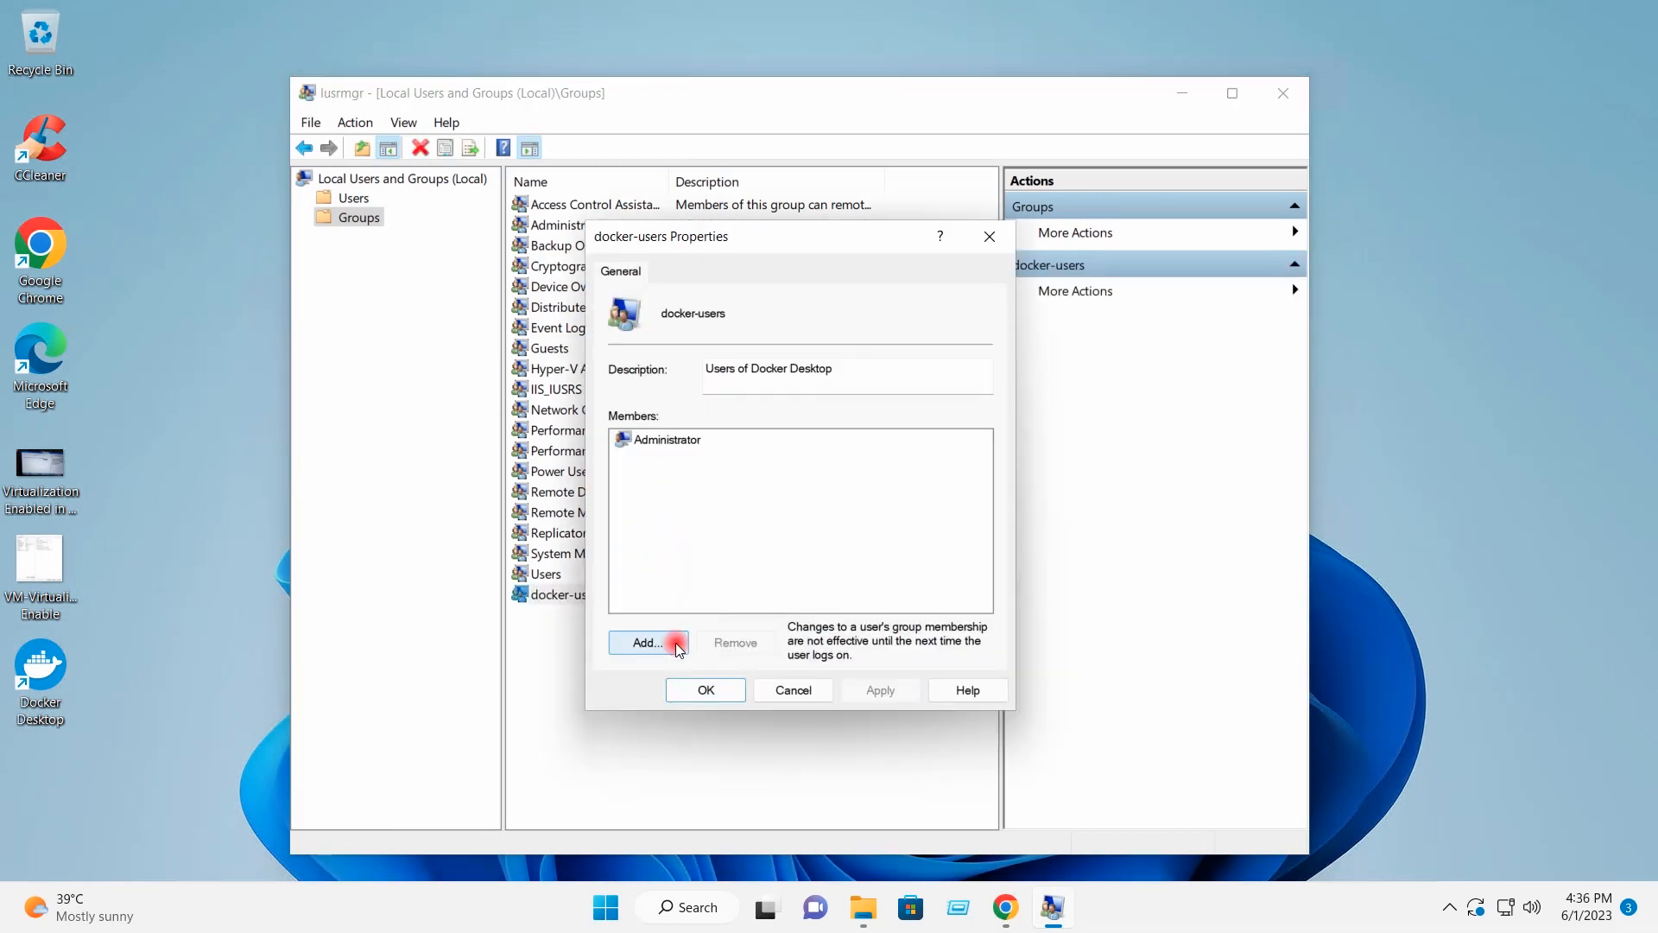
pyautogui.click(706, 690)
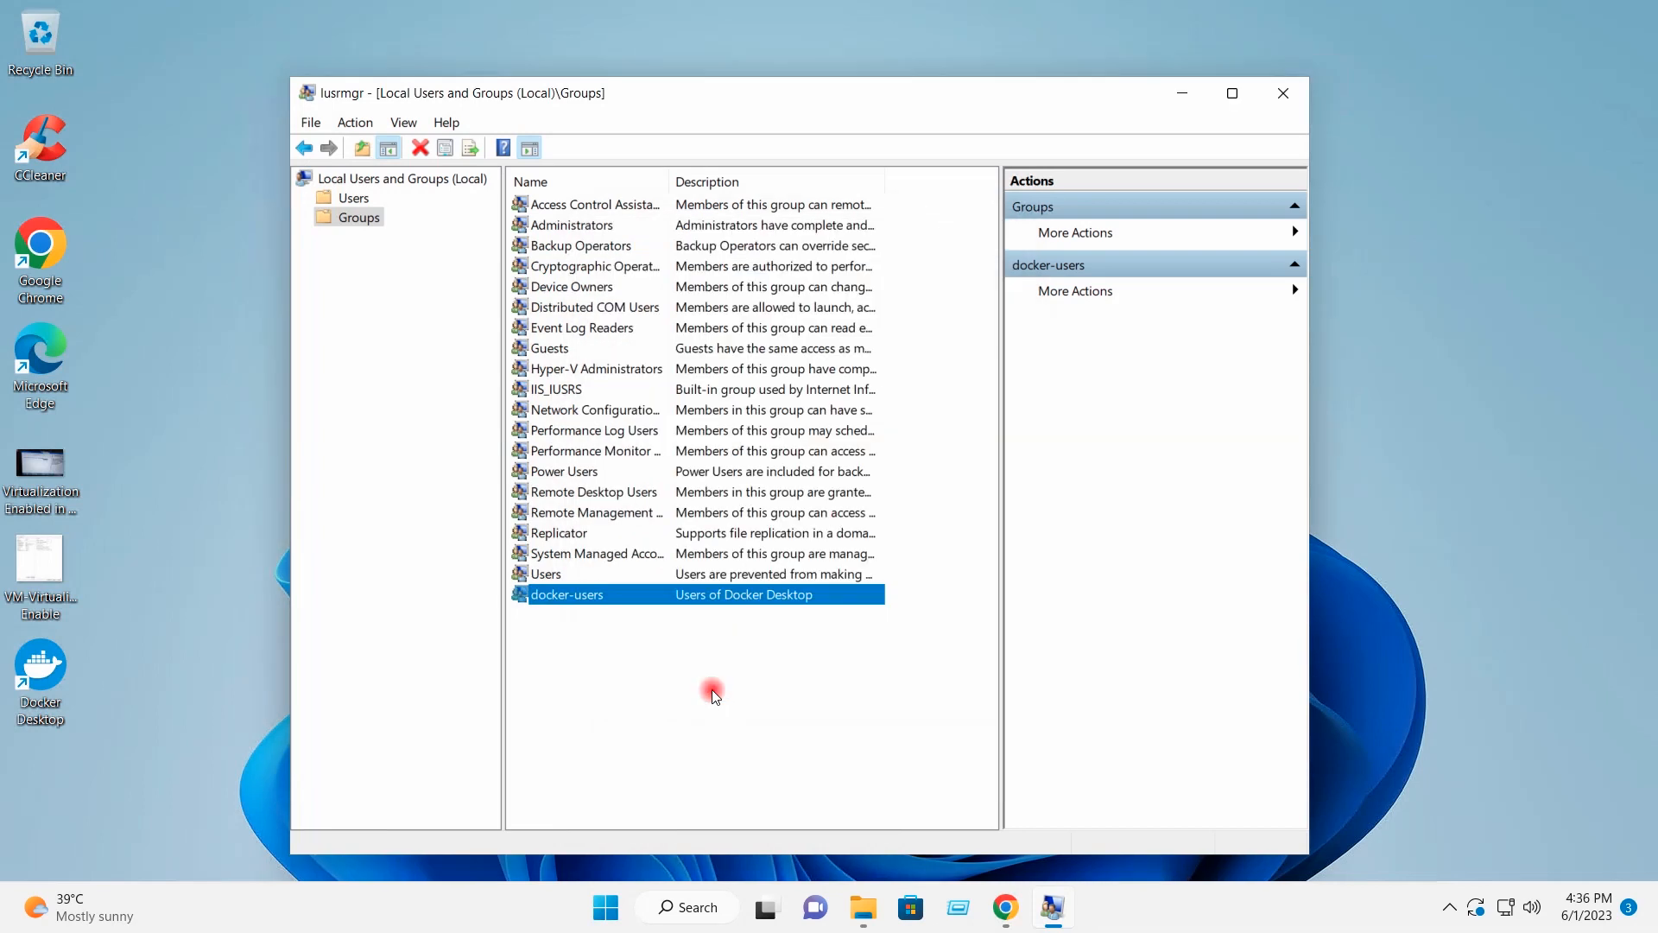
pyautogui.click(1280, 102)
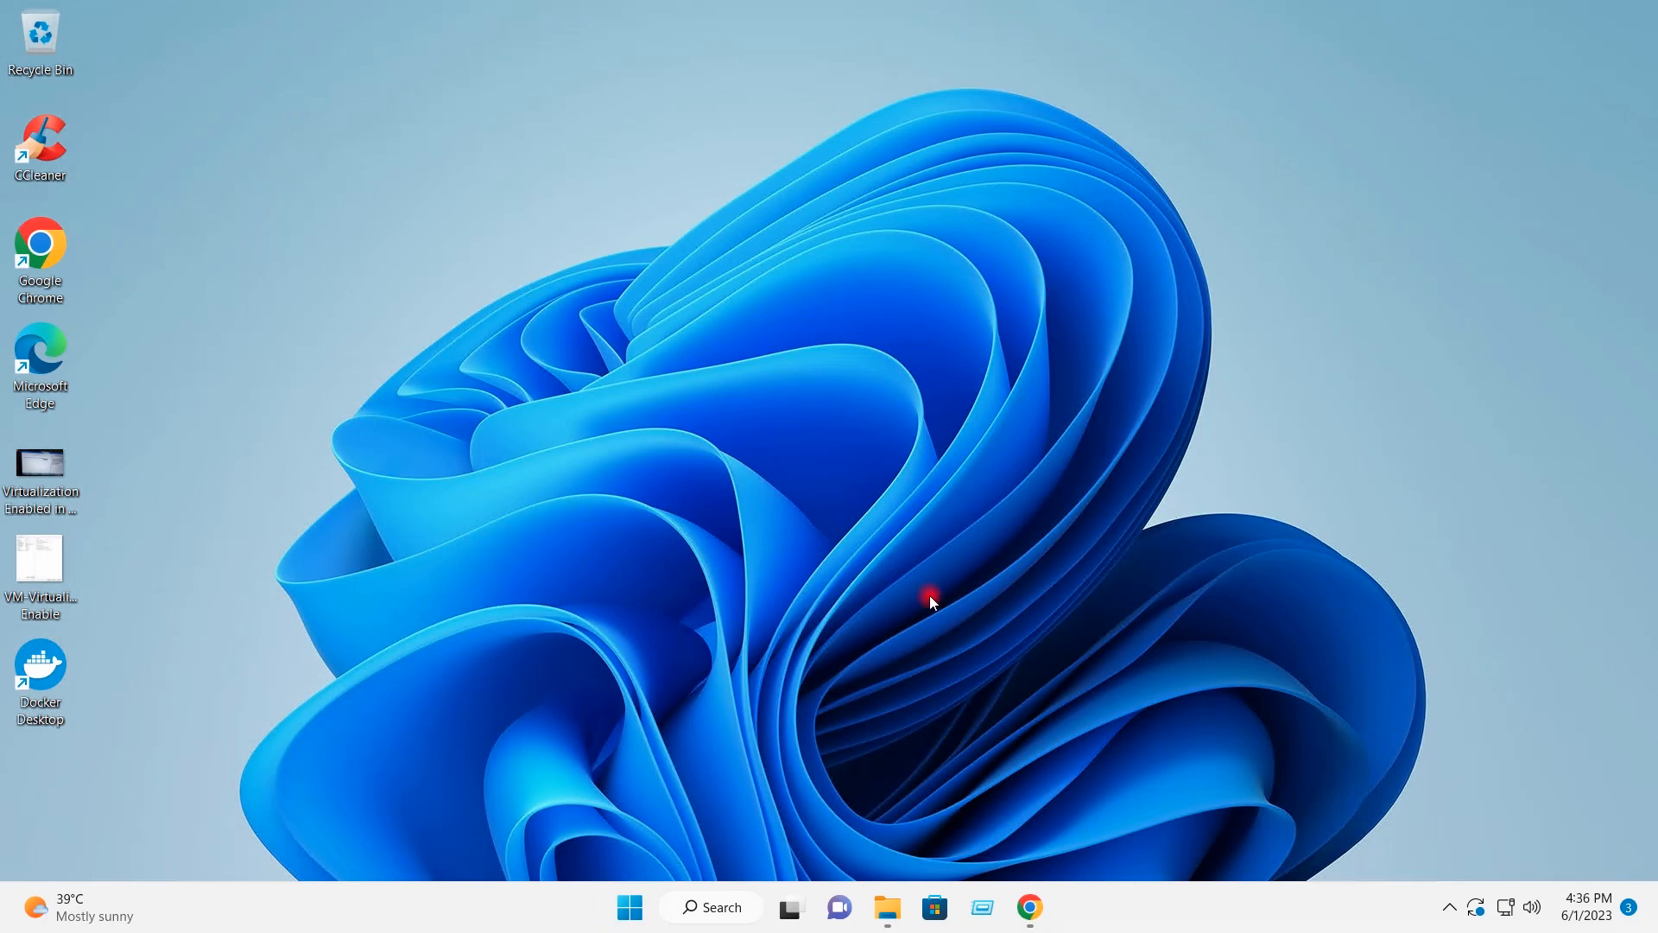
# Check the Git for Windows download page in Chrome, and bring up the Downloads folder containing the Git installer.
pyautogui.click(1029, 907)
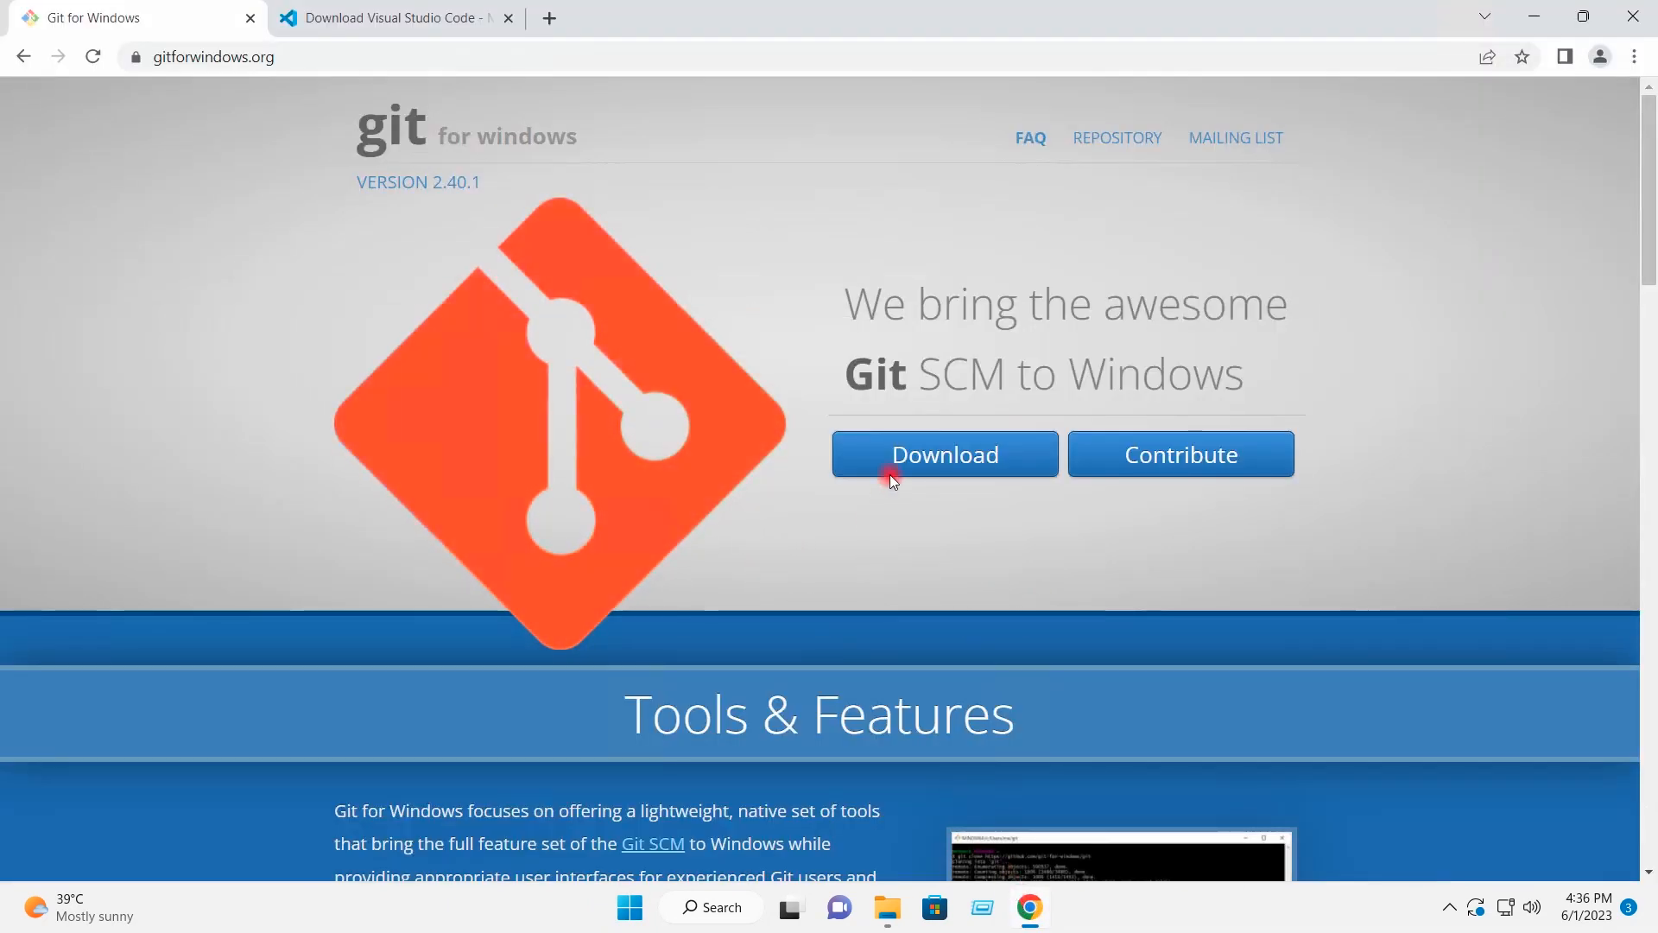
pyautogui.click(1535, 16)
pyautogui.moveTo(893, 904)
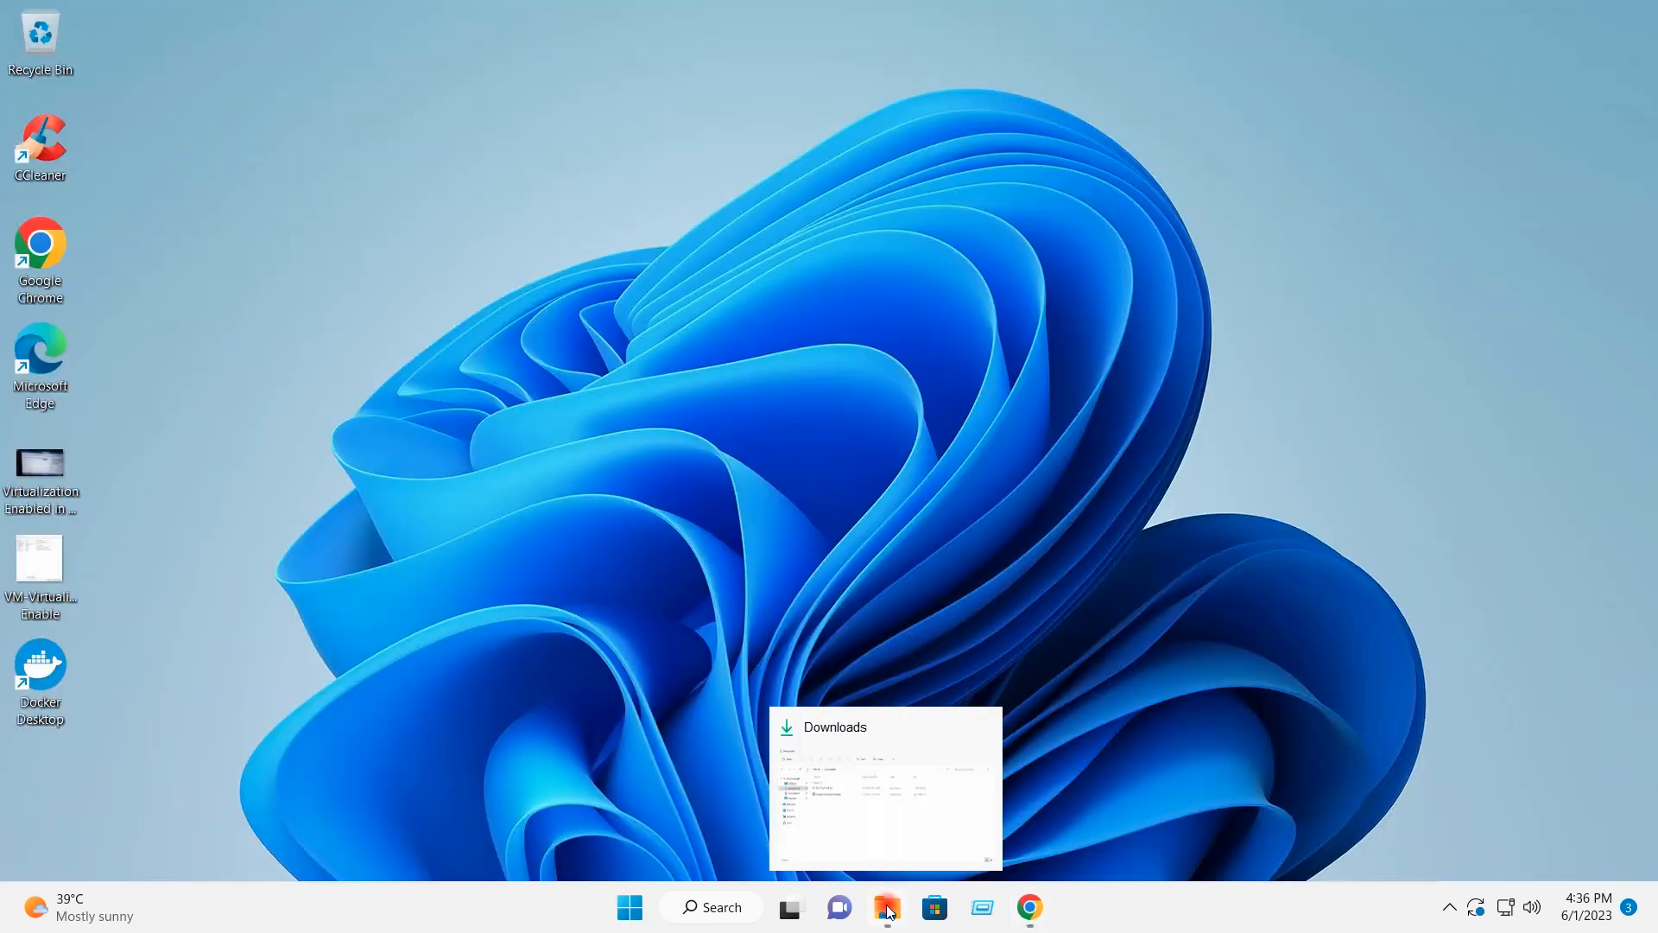
pyautogui.click(868, 800)
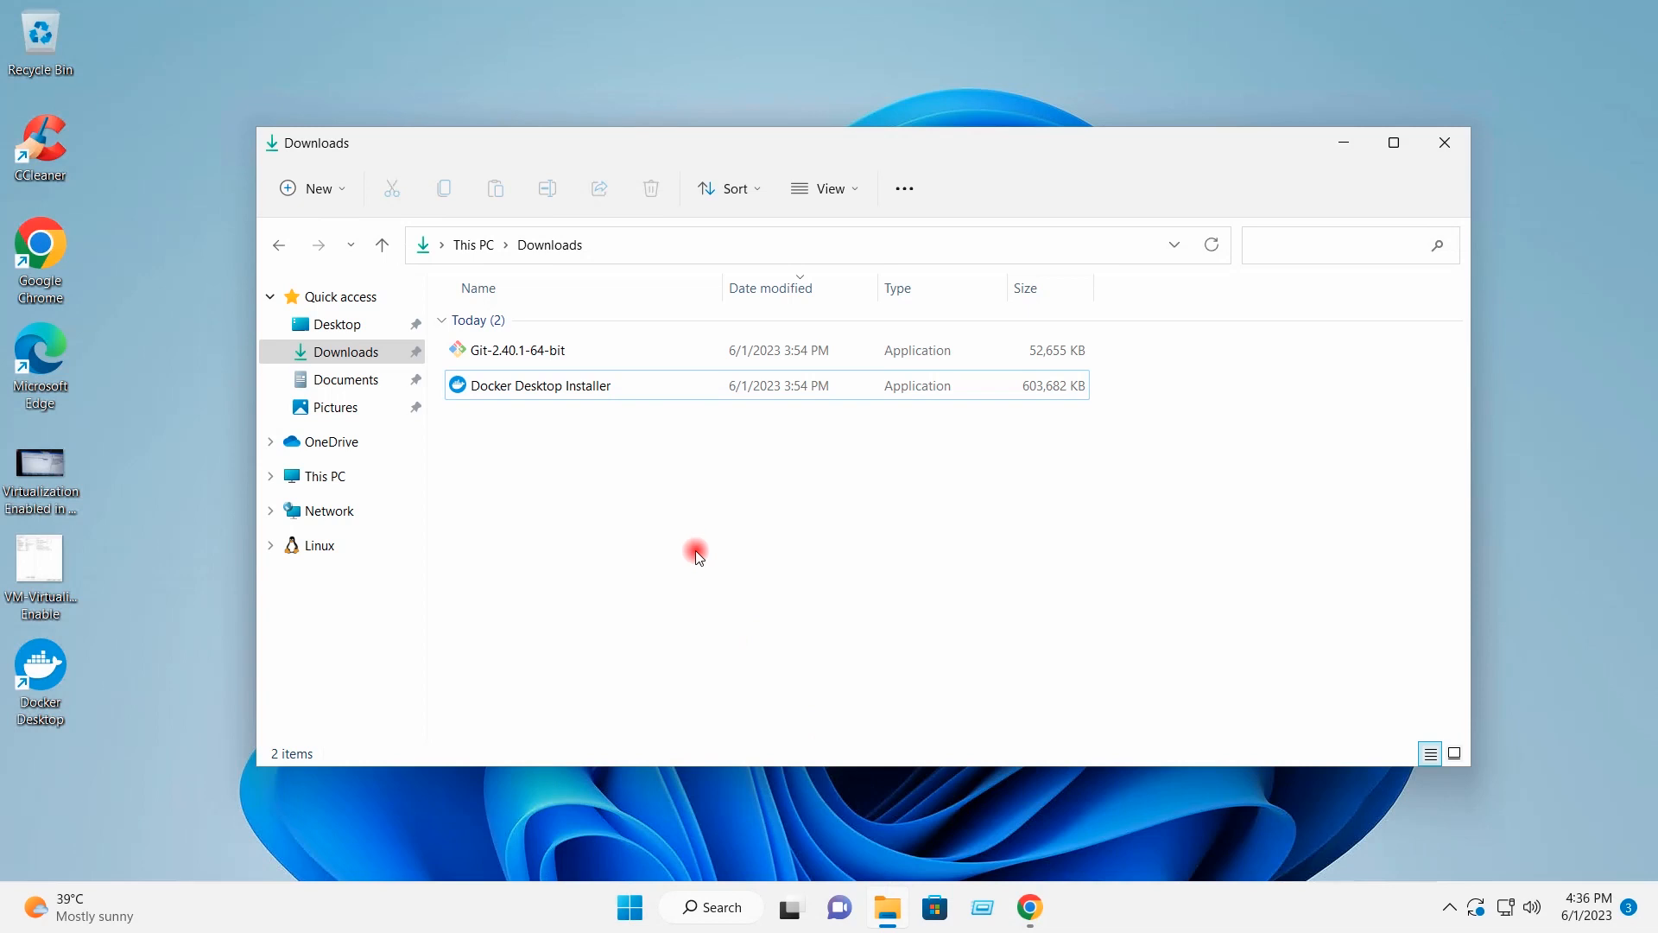
# Launch the Git 2.40.1 installer from the Downloads folder, accept its licence, and minimize the Downloads window.
pyautogui.doubleClick(566, 356)
pyautogui.click(949, 621)
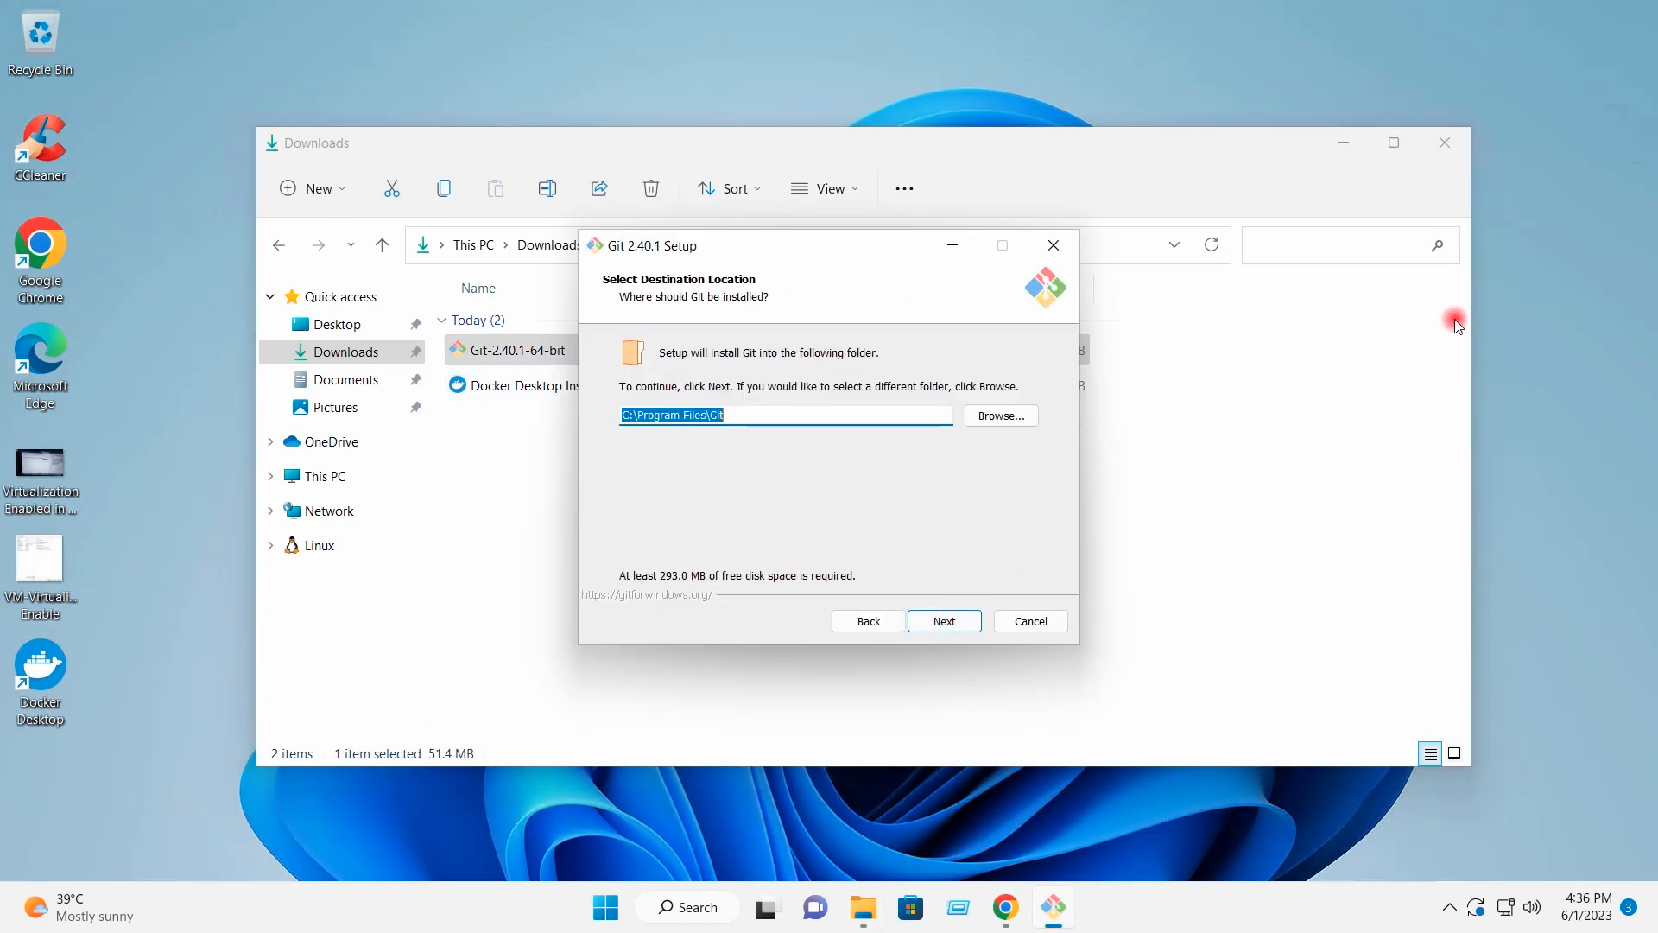
pyautogui.click(1353, 141)
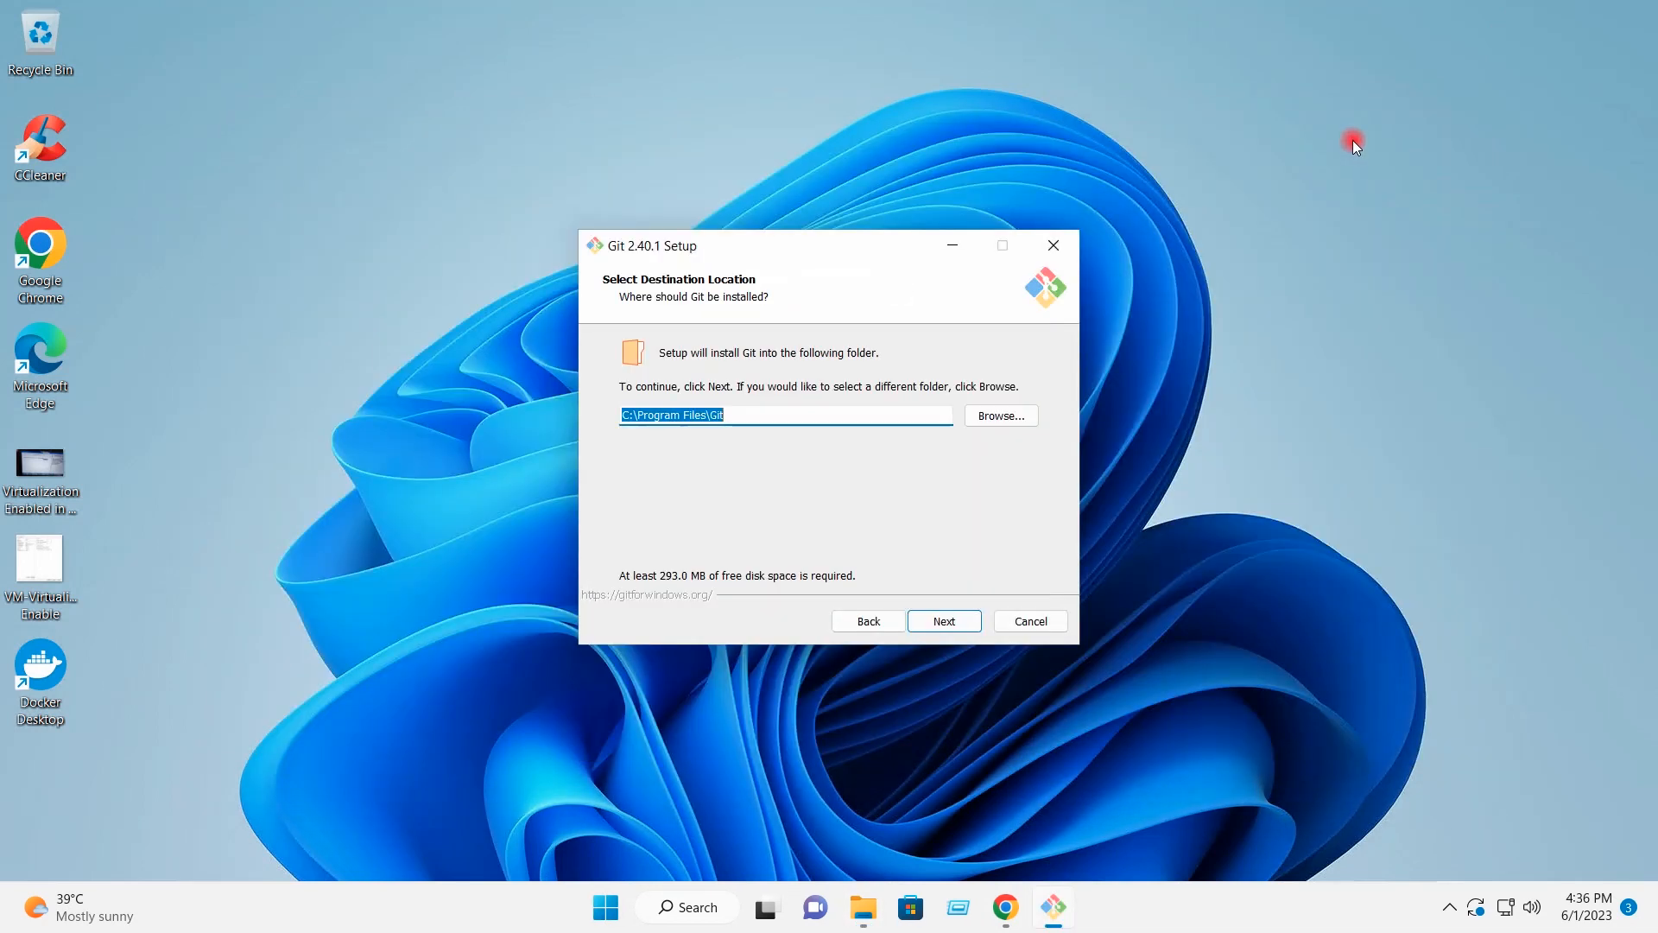
# Accept the install folder C:\Program Files\Git, the default components, the Git Start Menu folder, and Vim as the default editor.
pyautogui.click(933, 620)
pyautogui.click(931, 619)
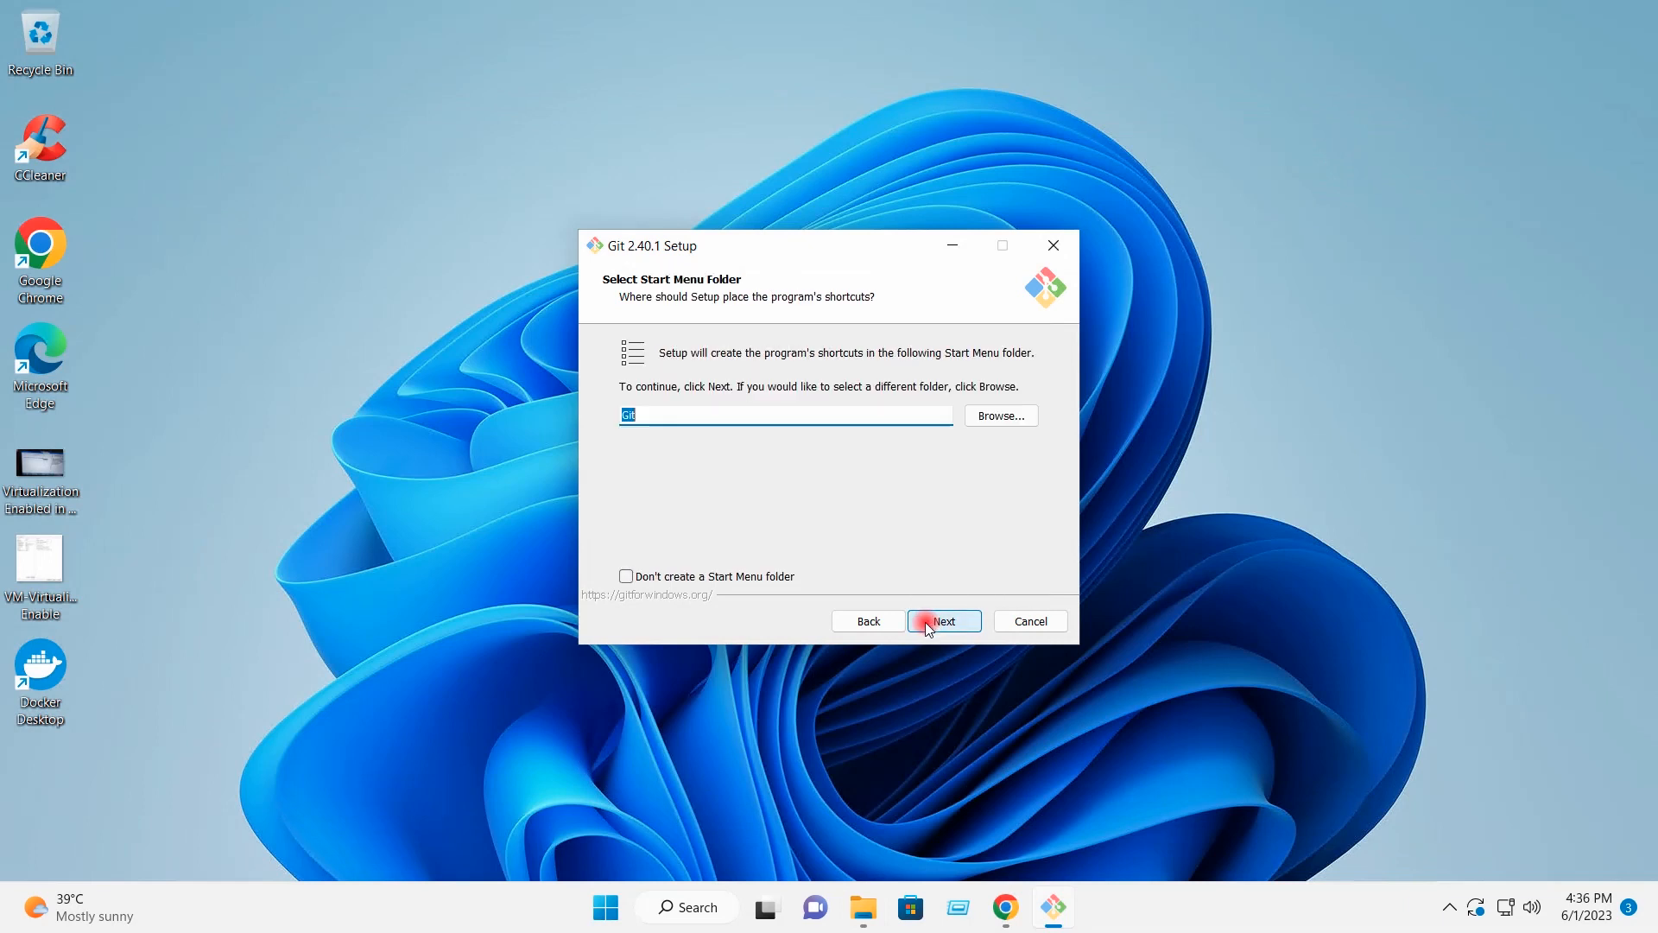
pyautogui.click(925, 622)
pyautogui.click(925, 622)
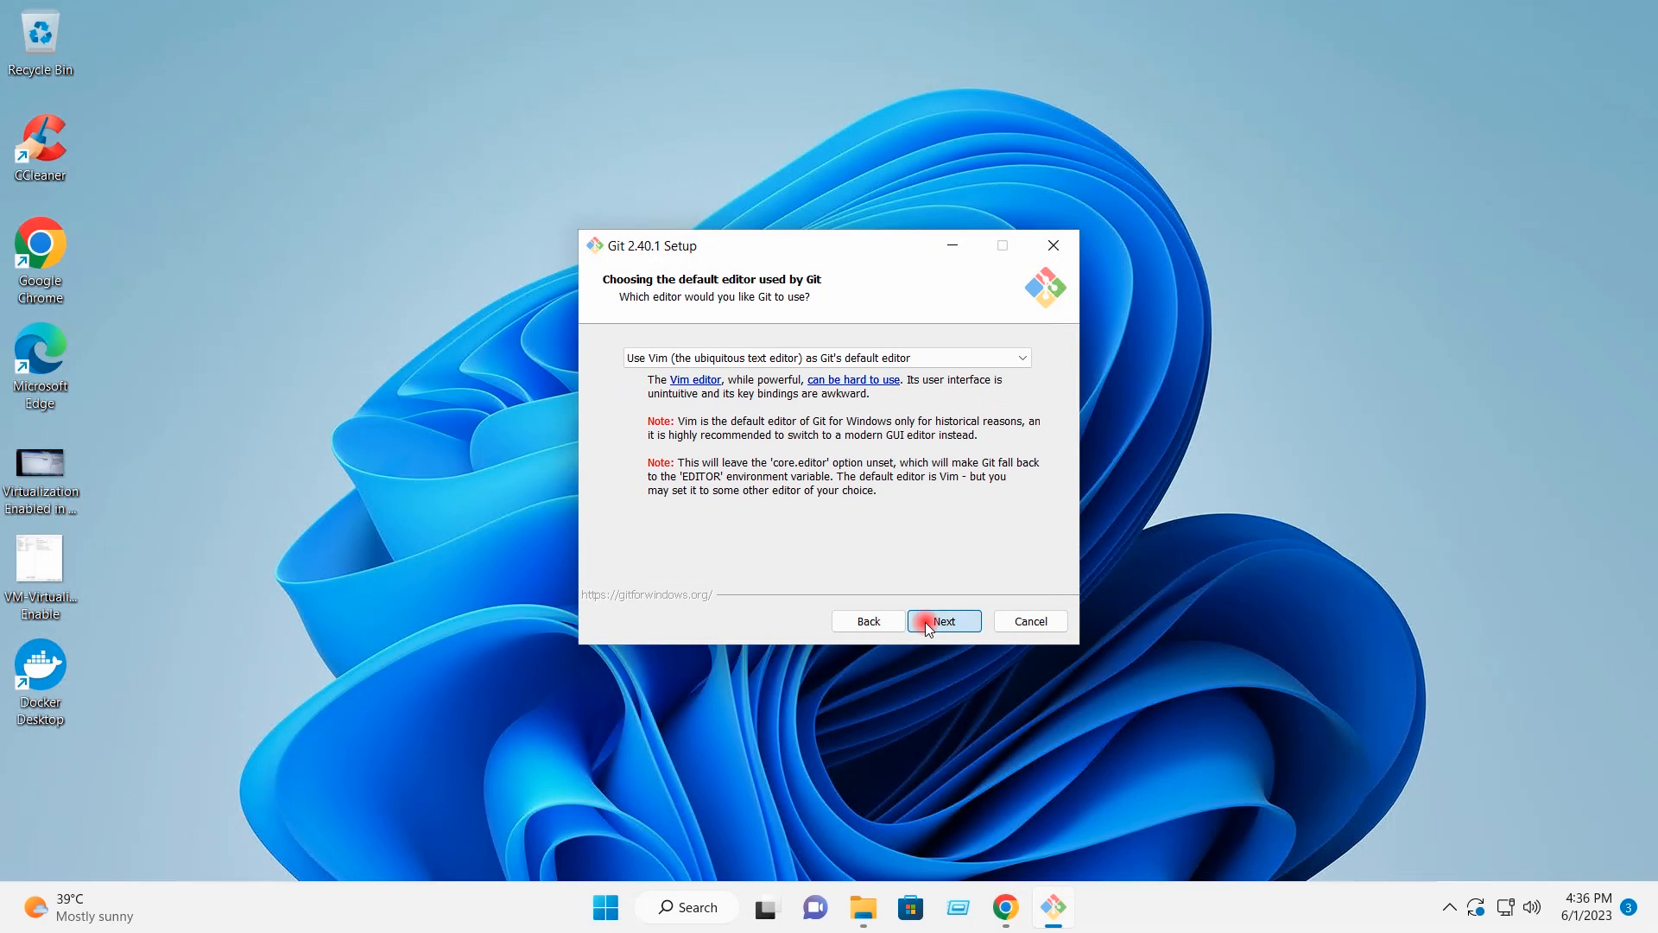
pyautogui.click(926, 622)
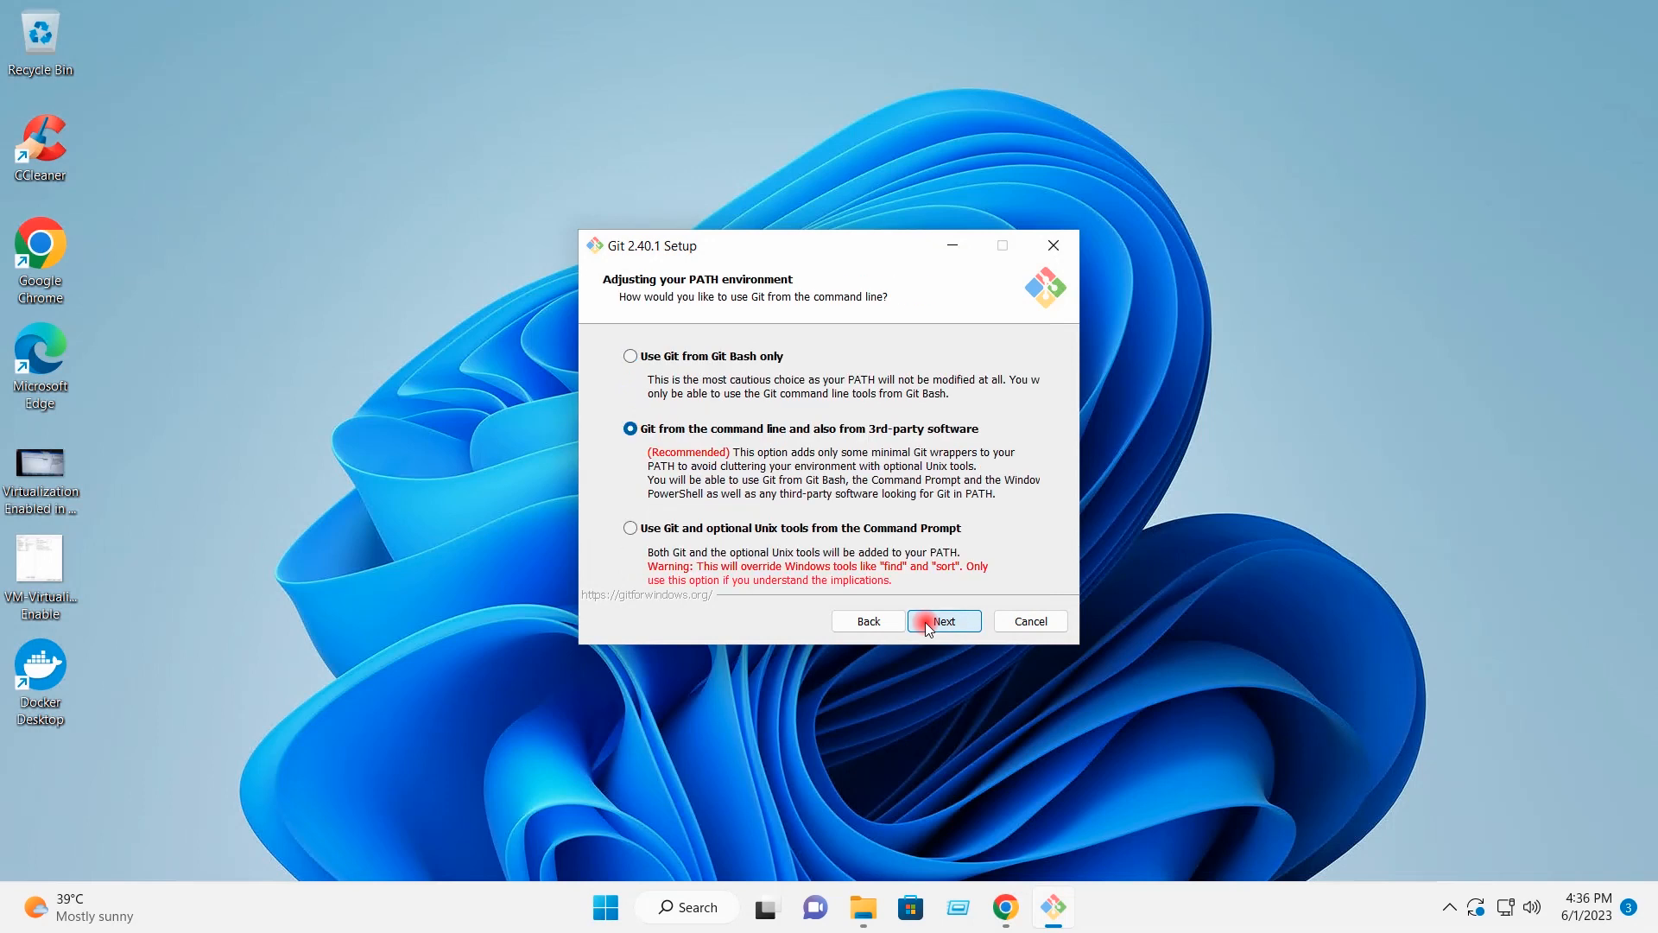
# Accept the recommended PATH option, the OpenSSL library, Windows-style checkout with Unix-style commit line endings, and fast-forward or merge for git pull.
pyautogui.click(926, 622)
pyautogui.click(925, 622)
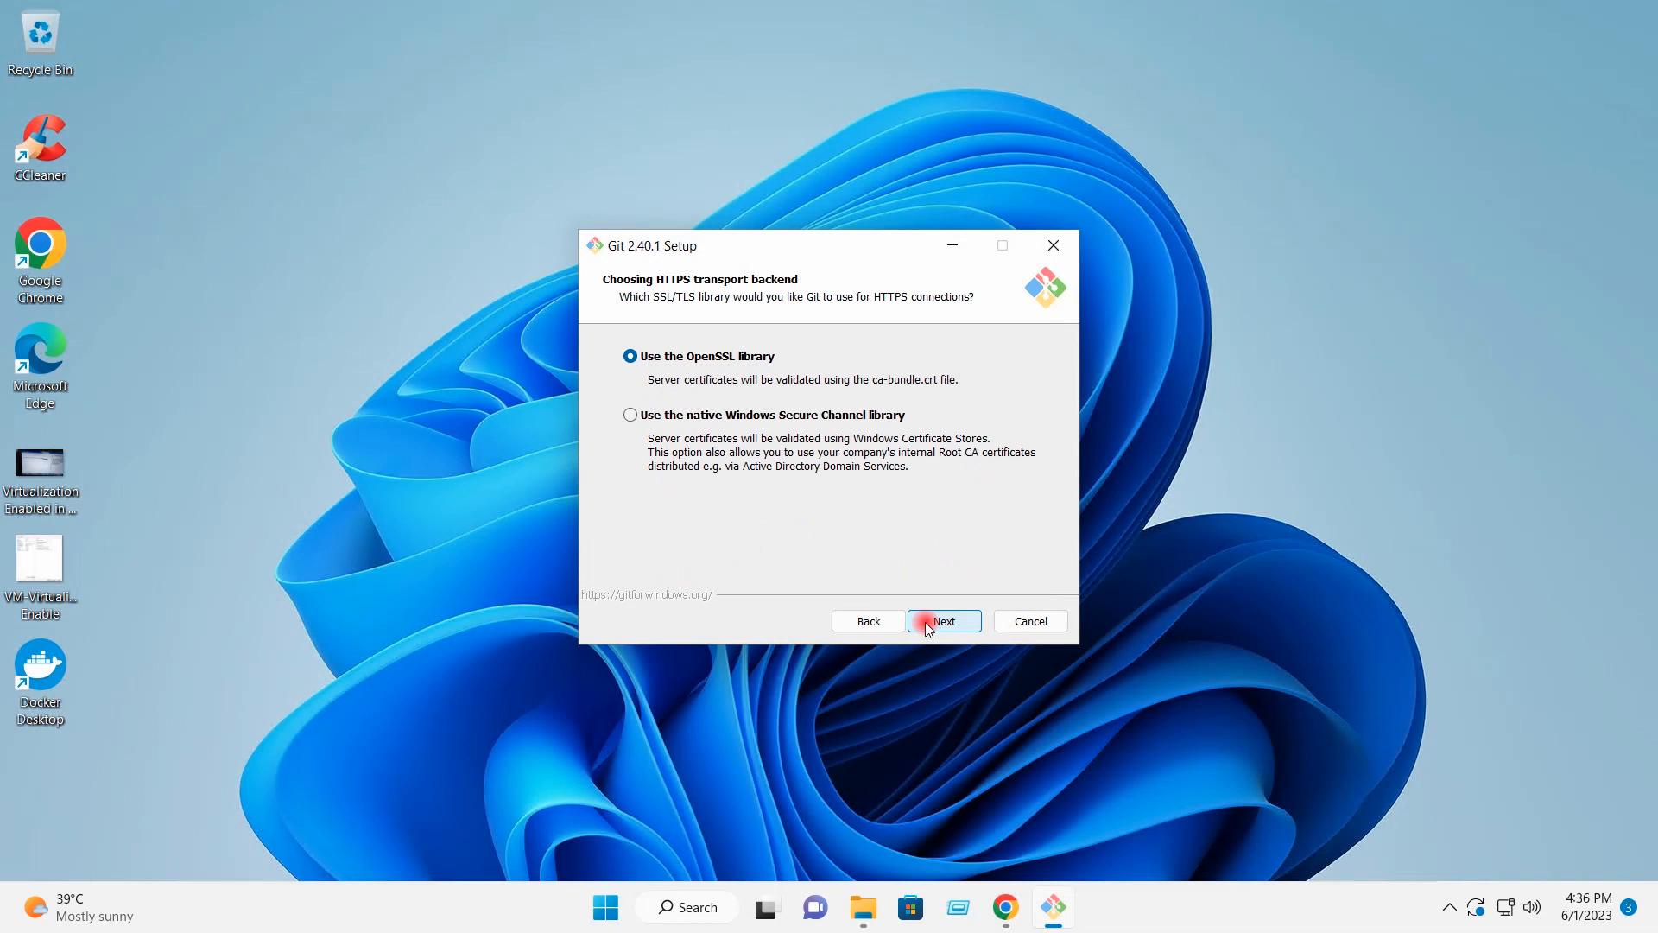
pyautogui.click(926, 622)
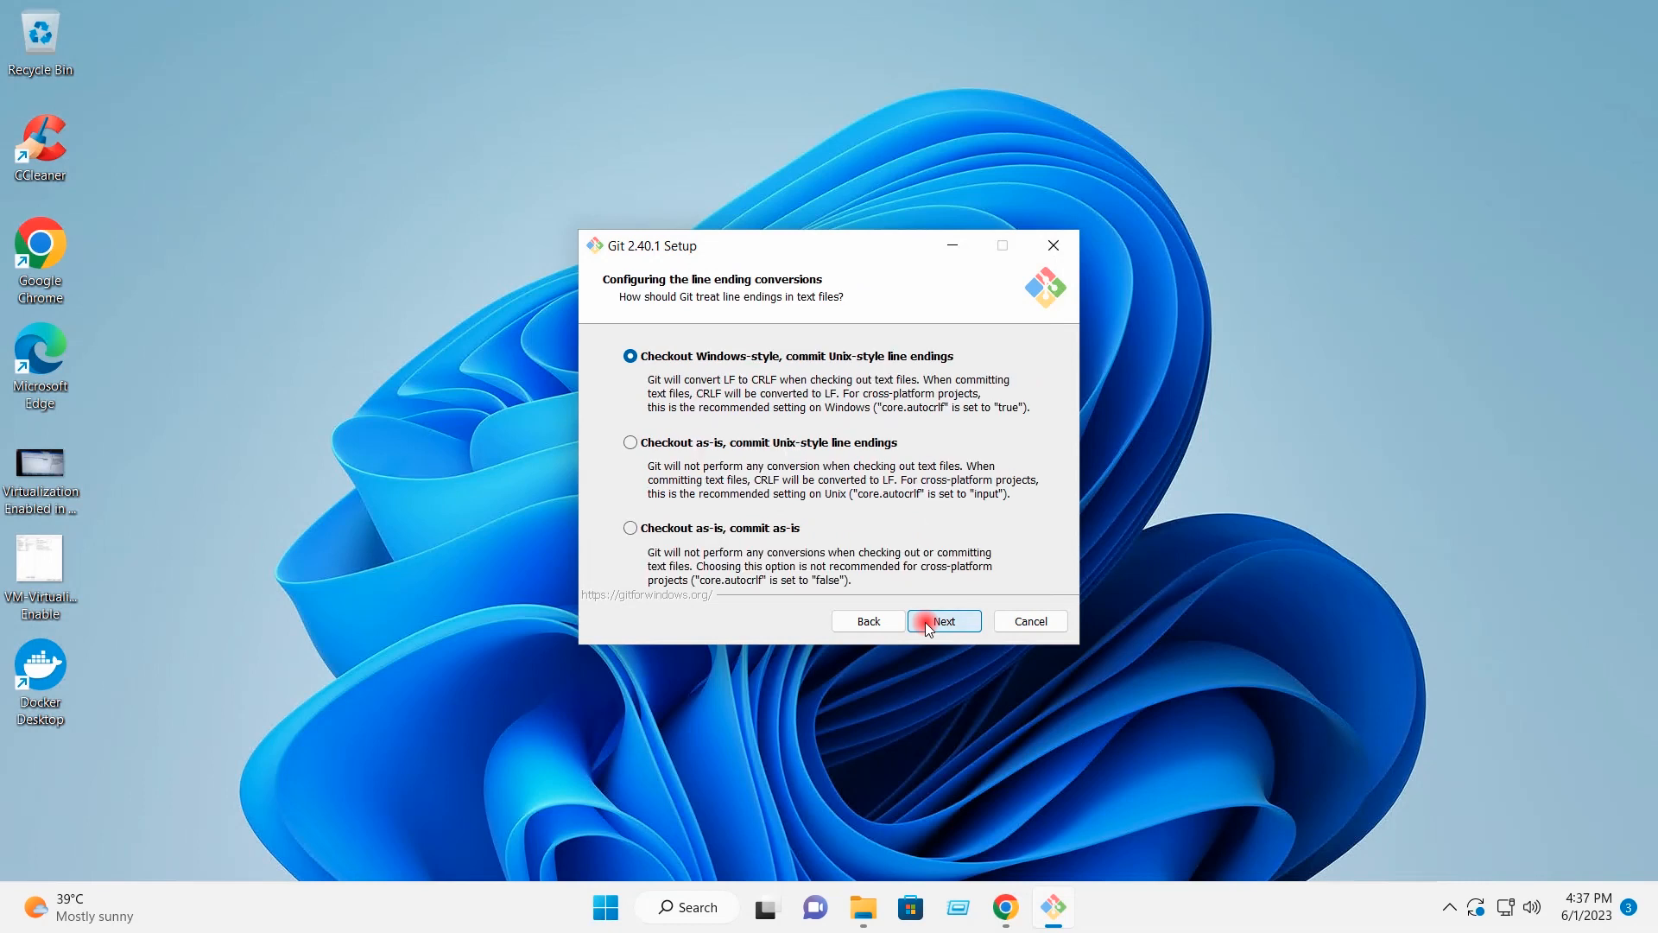
pyautogui.click(925, 622)
pyautogui.click(925, 622)
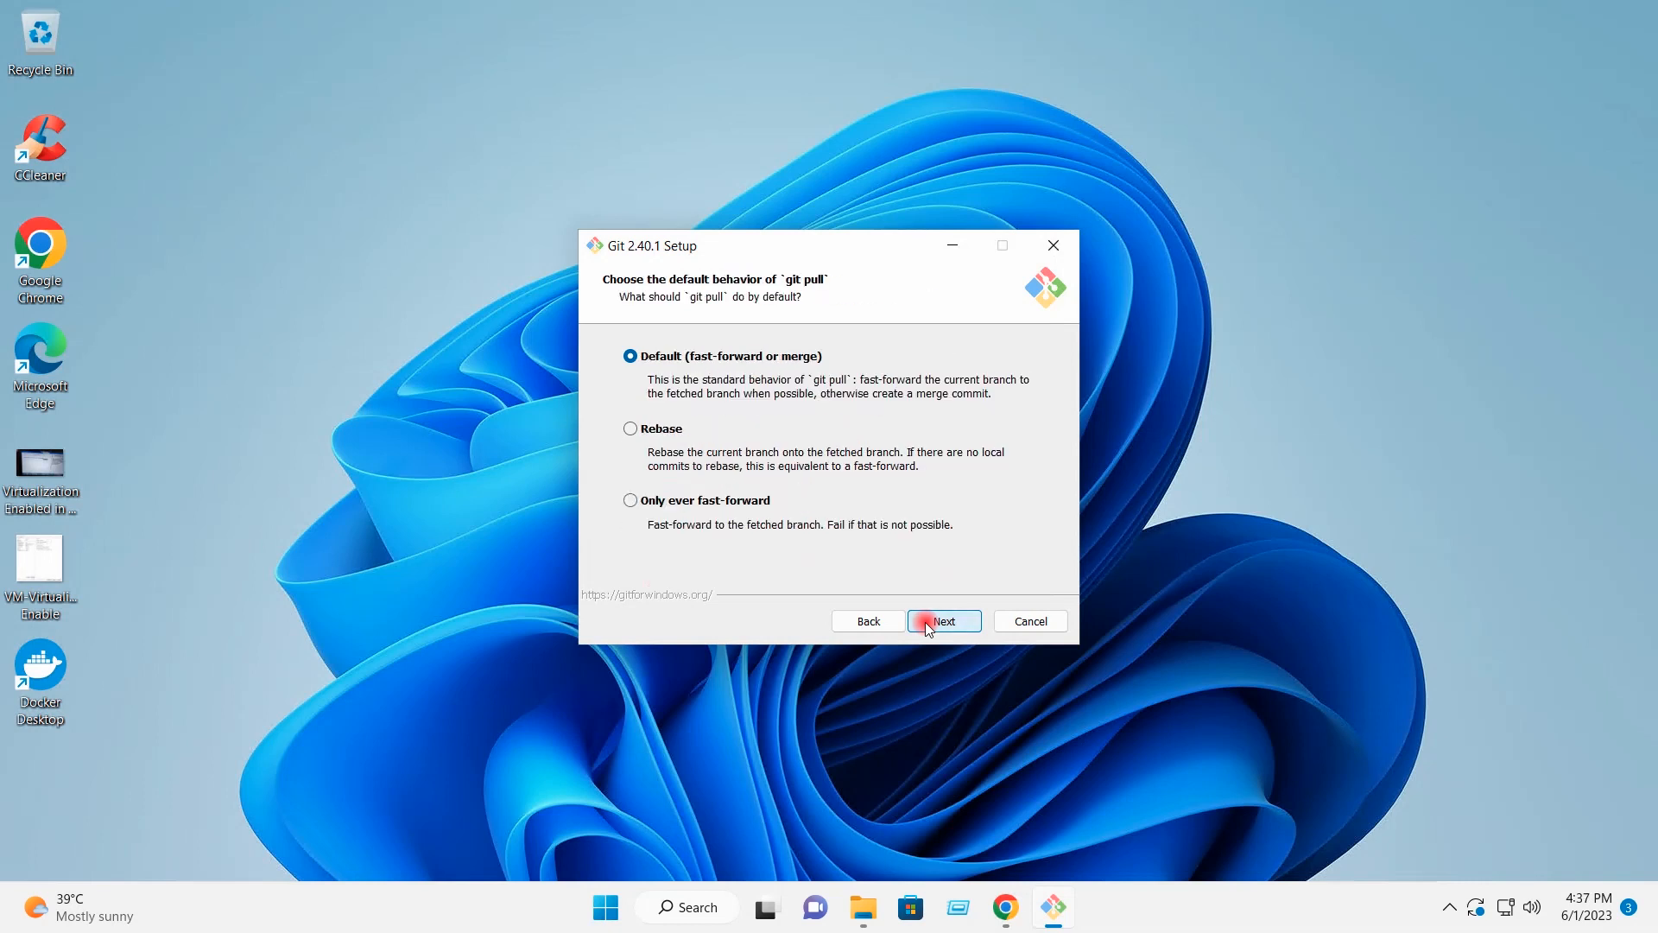
pyautogui.click(933, 624)
pyautogui.click(931, 624)
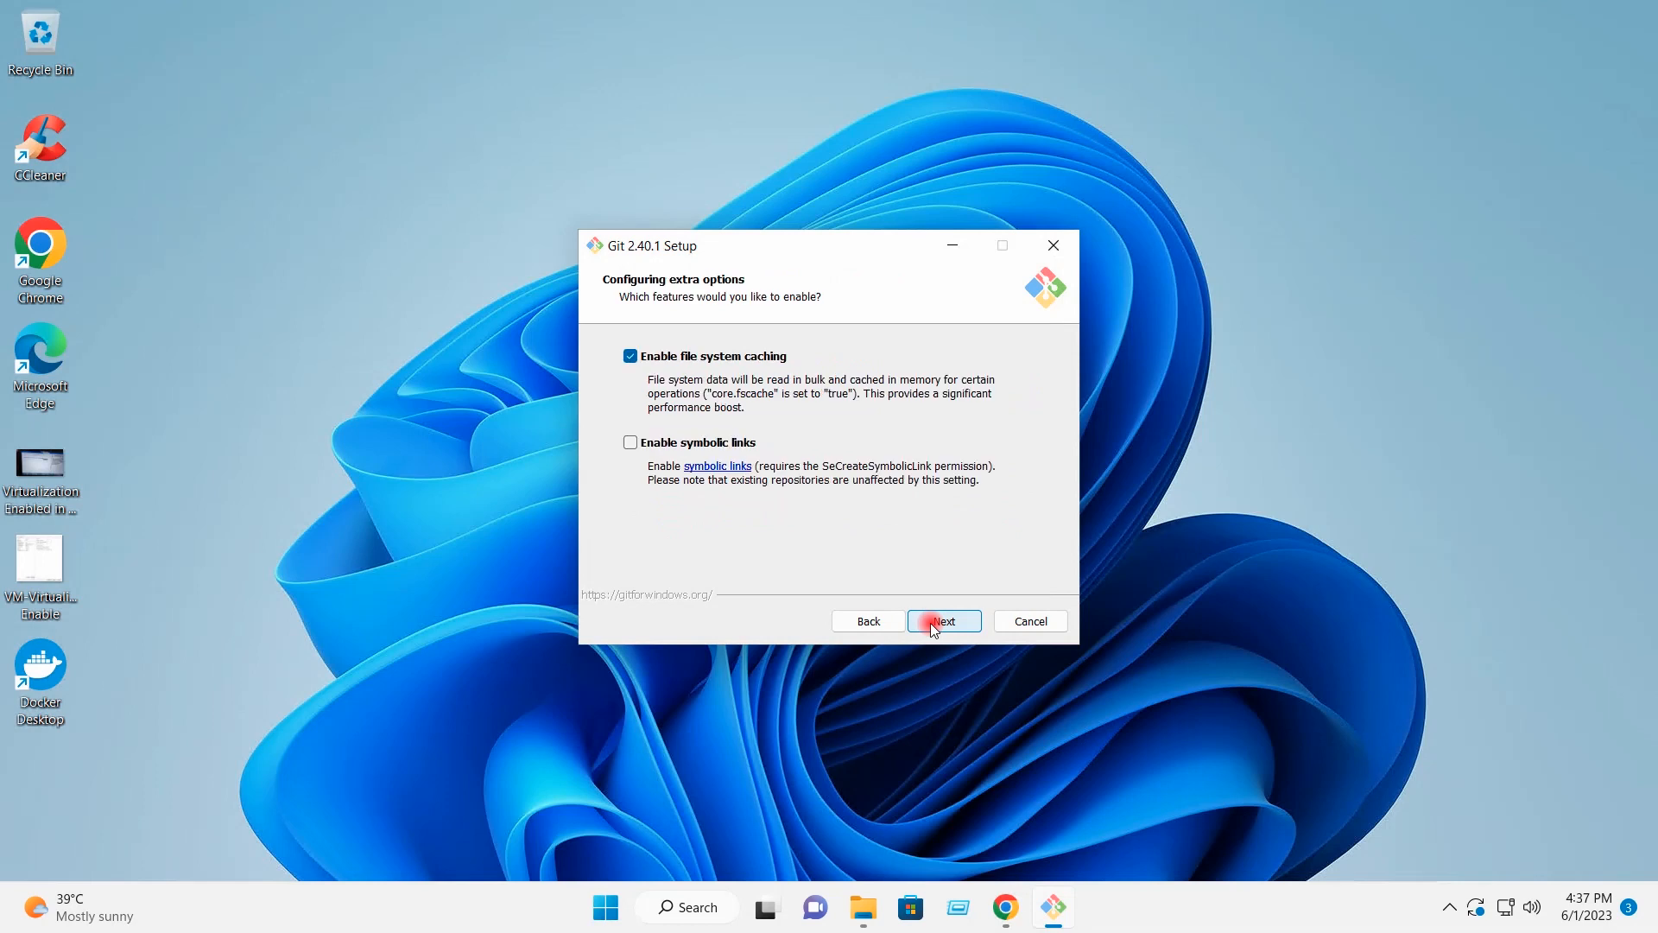
# Install Git with file system caching and no experimental options, and finish the setup without viewing the release notes.
pyautogui.click(930, 624)
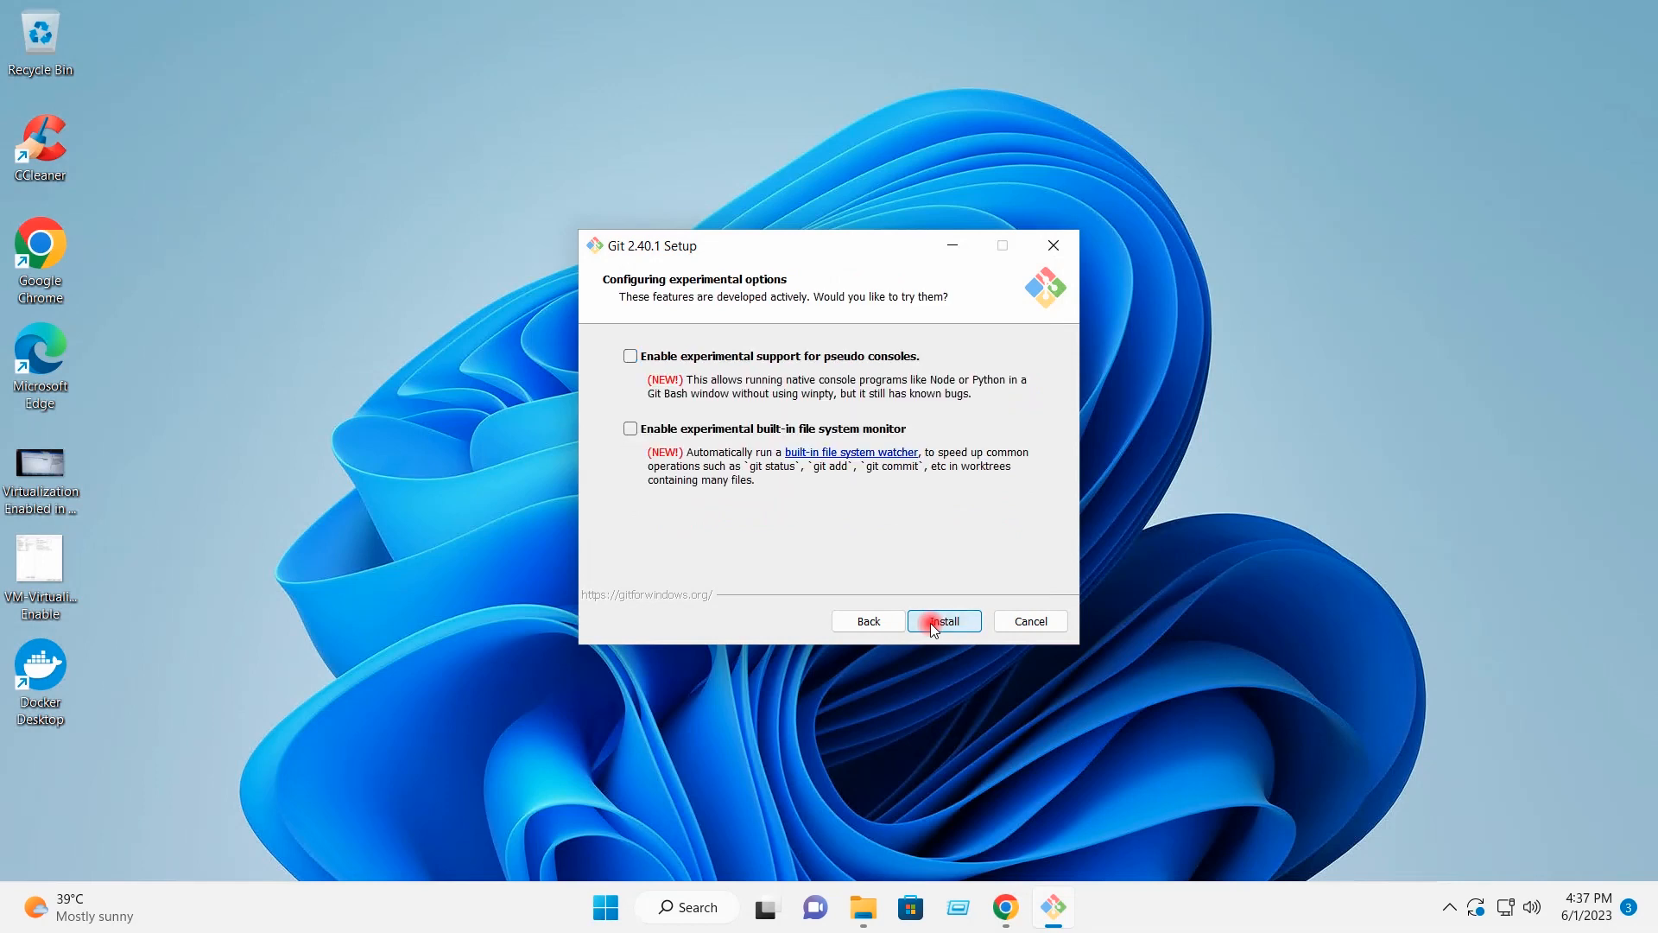
pyautogui.click(930, 624)
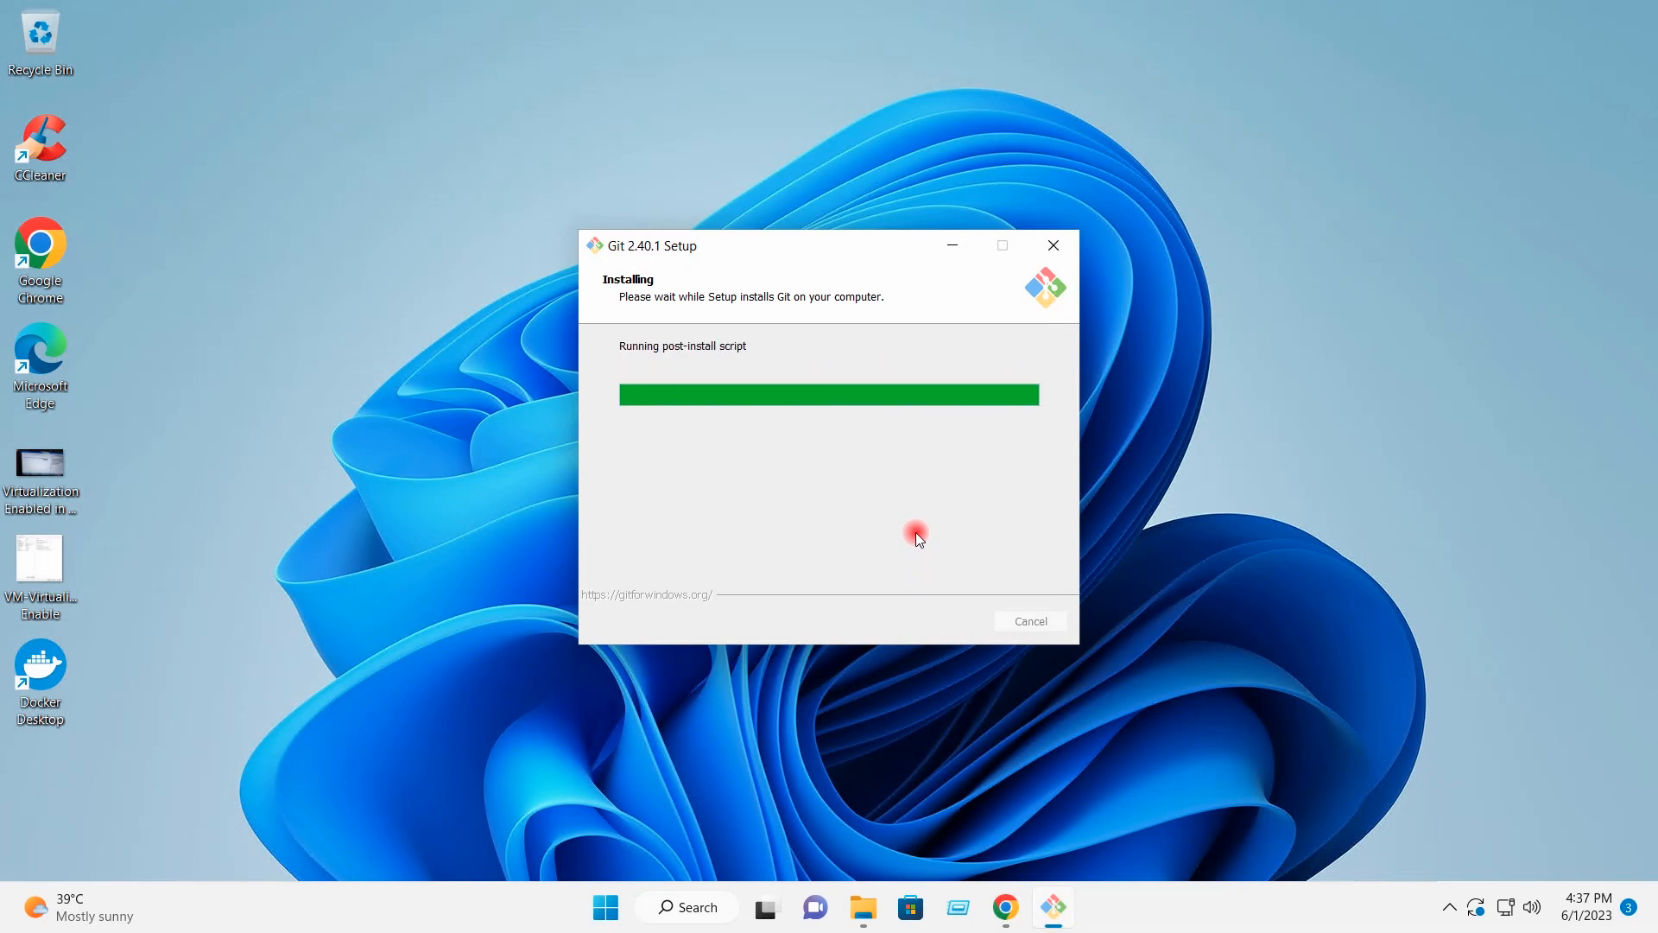
pyautogui.click(853, 467)
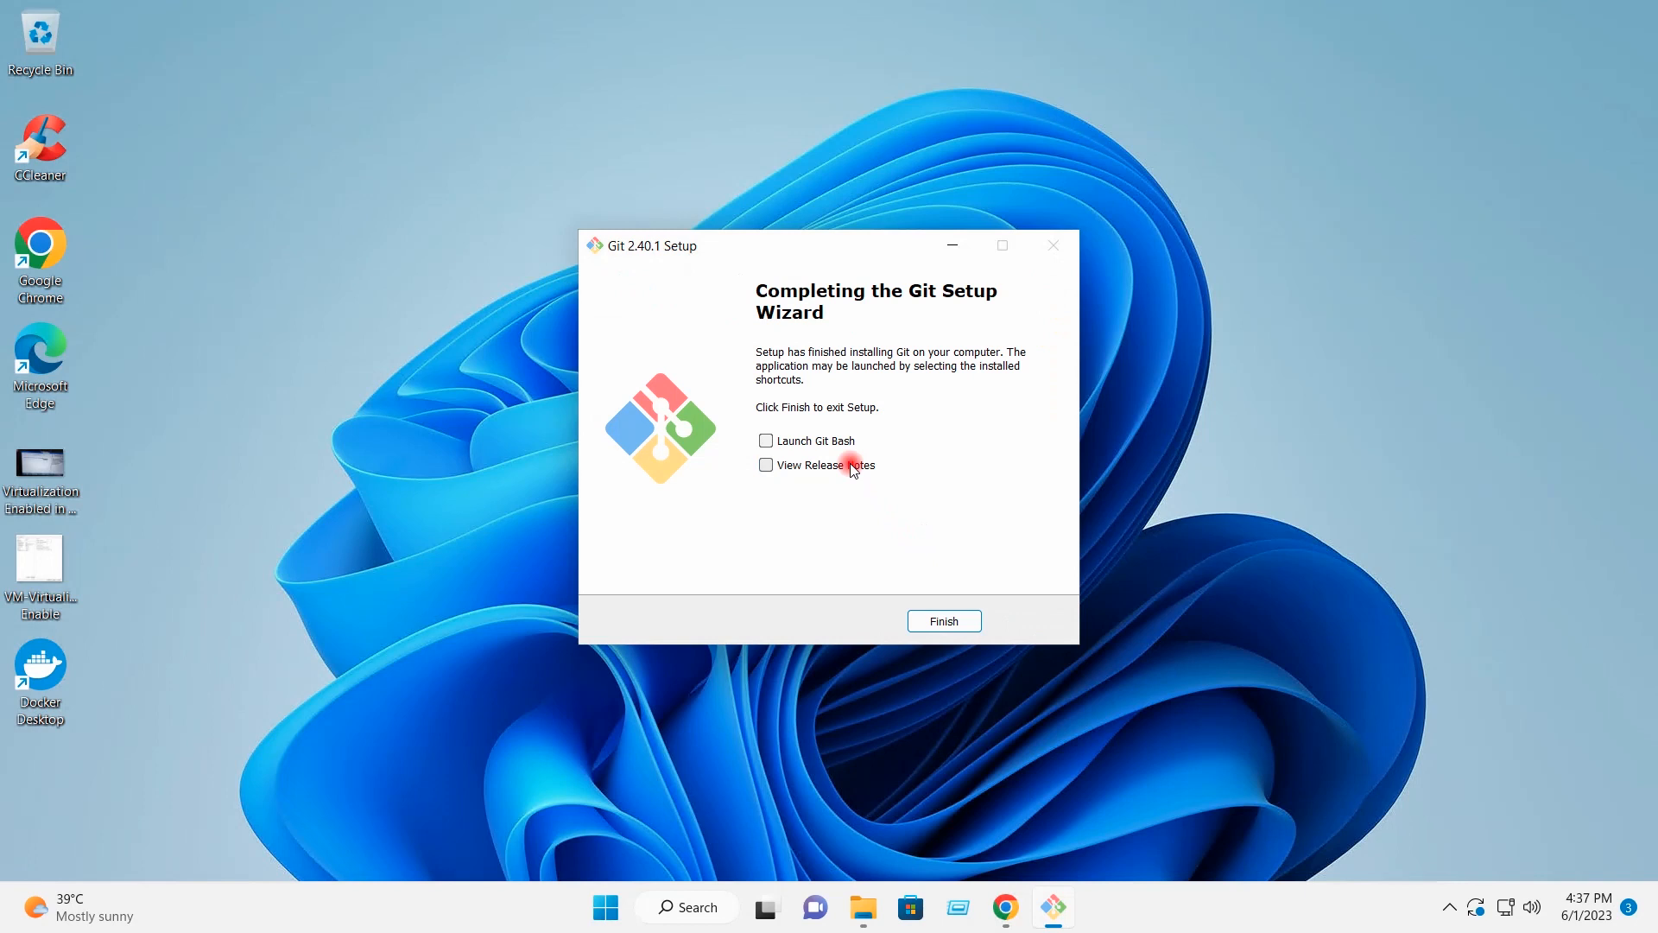
pyautogui.click(972, 624)
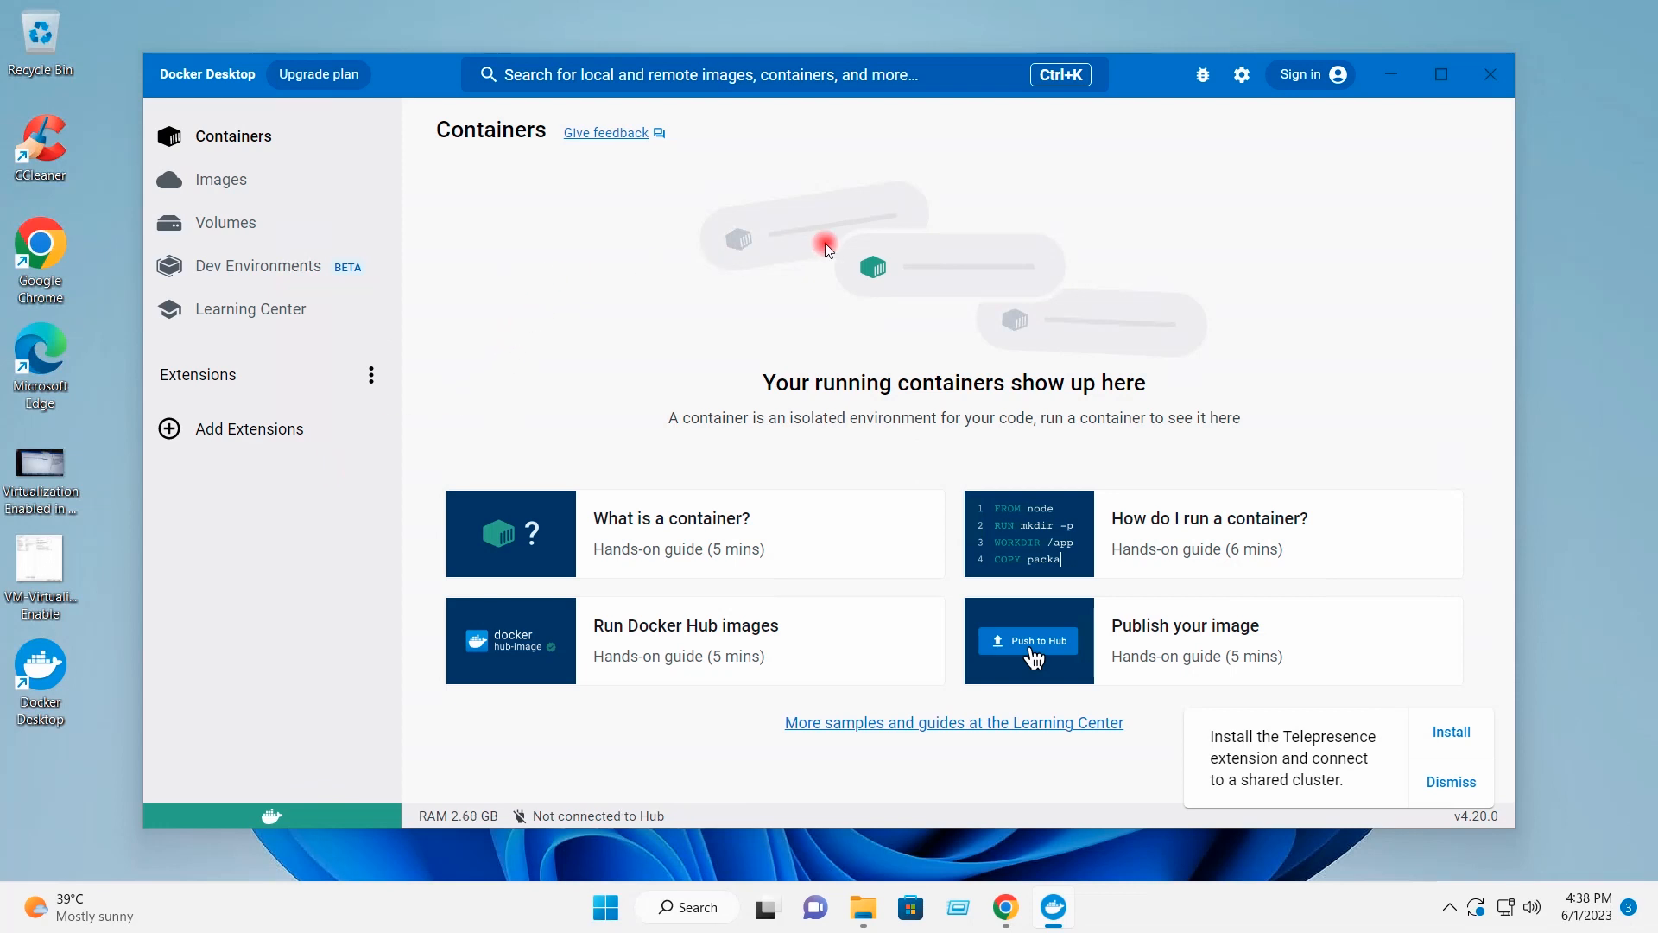
# Minimize Docker Desktop, search Windows for "visu", and launch Visual Studio Code.
pyautogui.click(1389, 75)
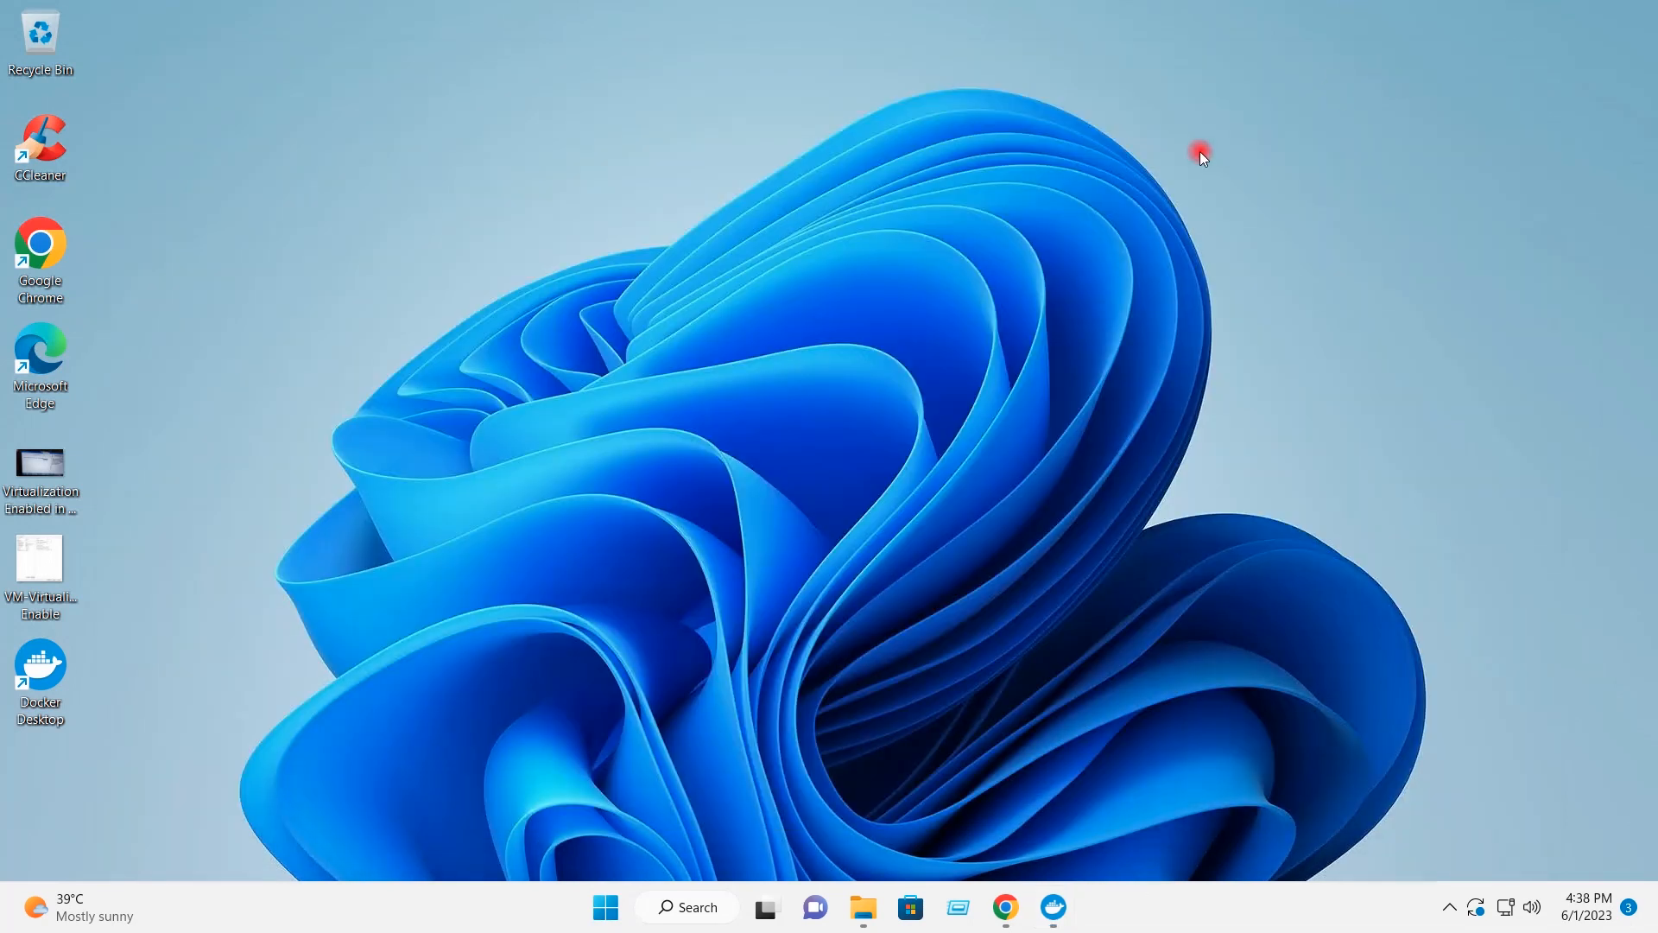
pyautogui.click(612, 904)
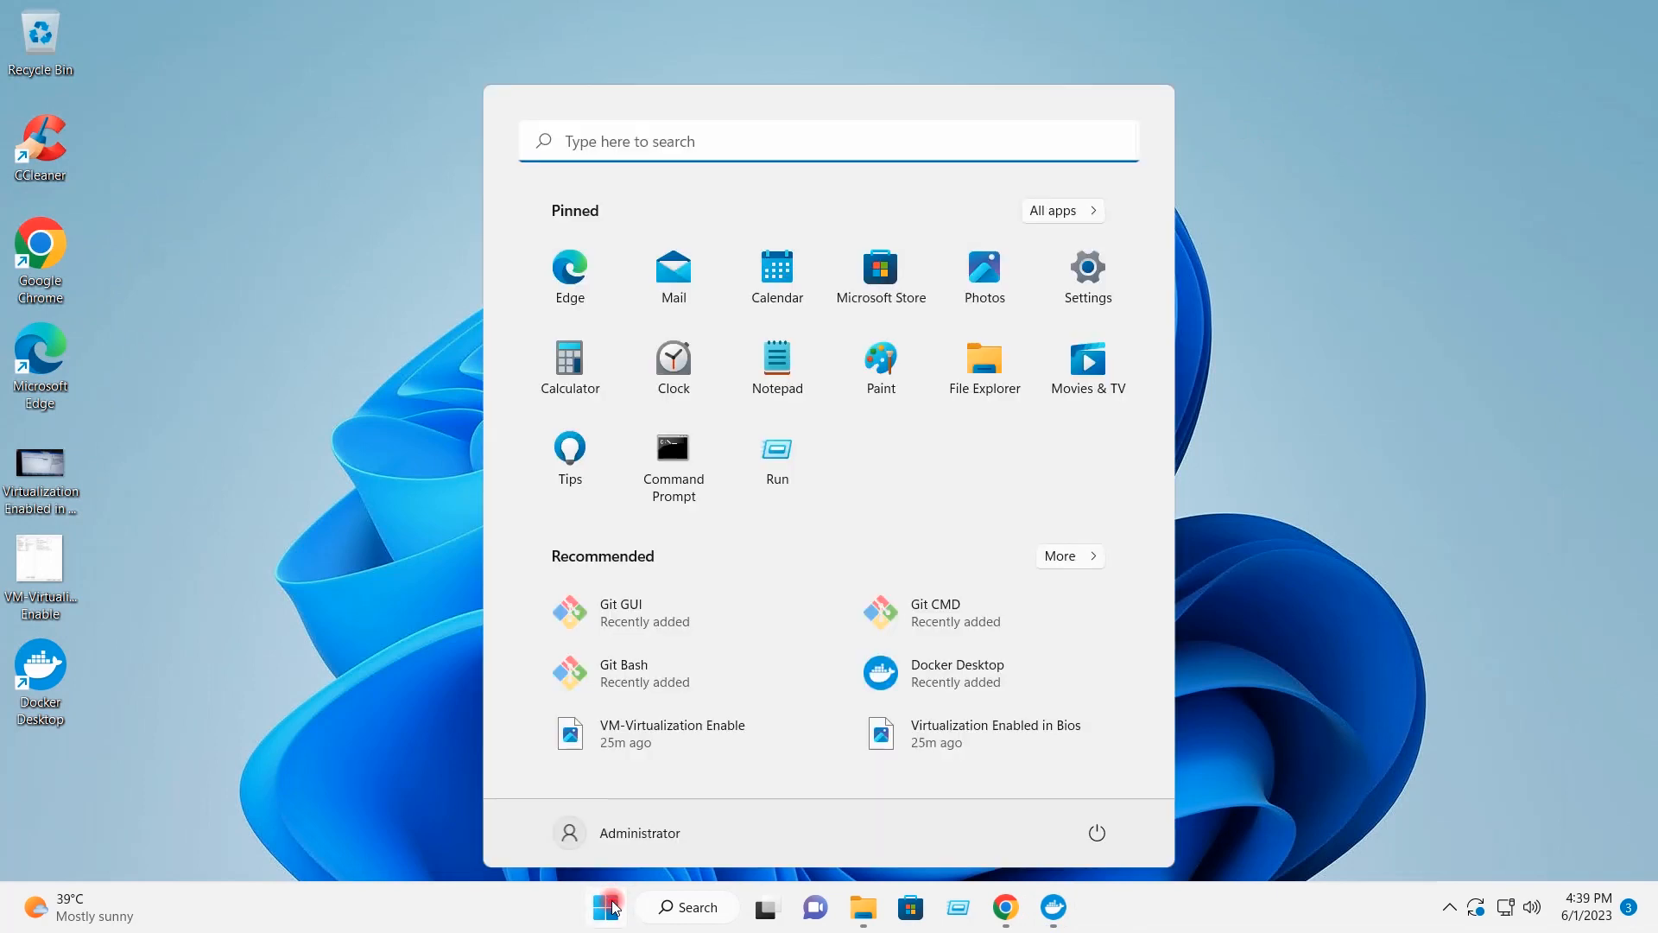
pyautogui.write('visu')
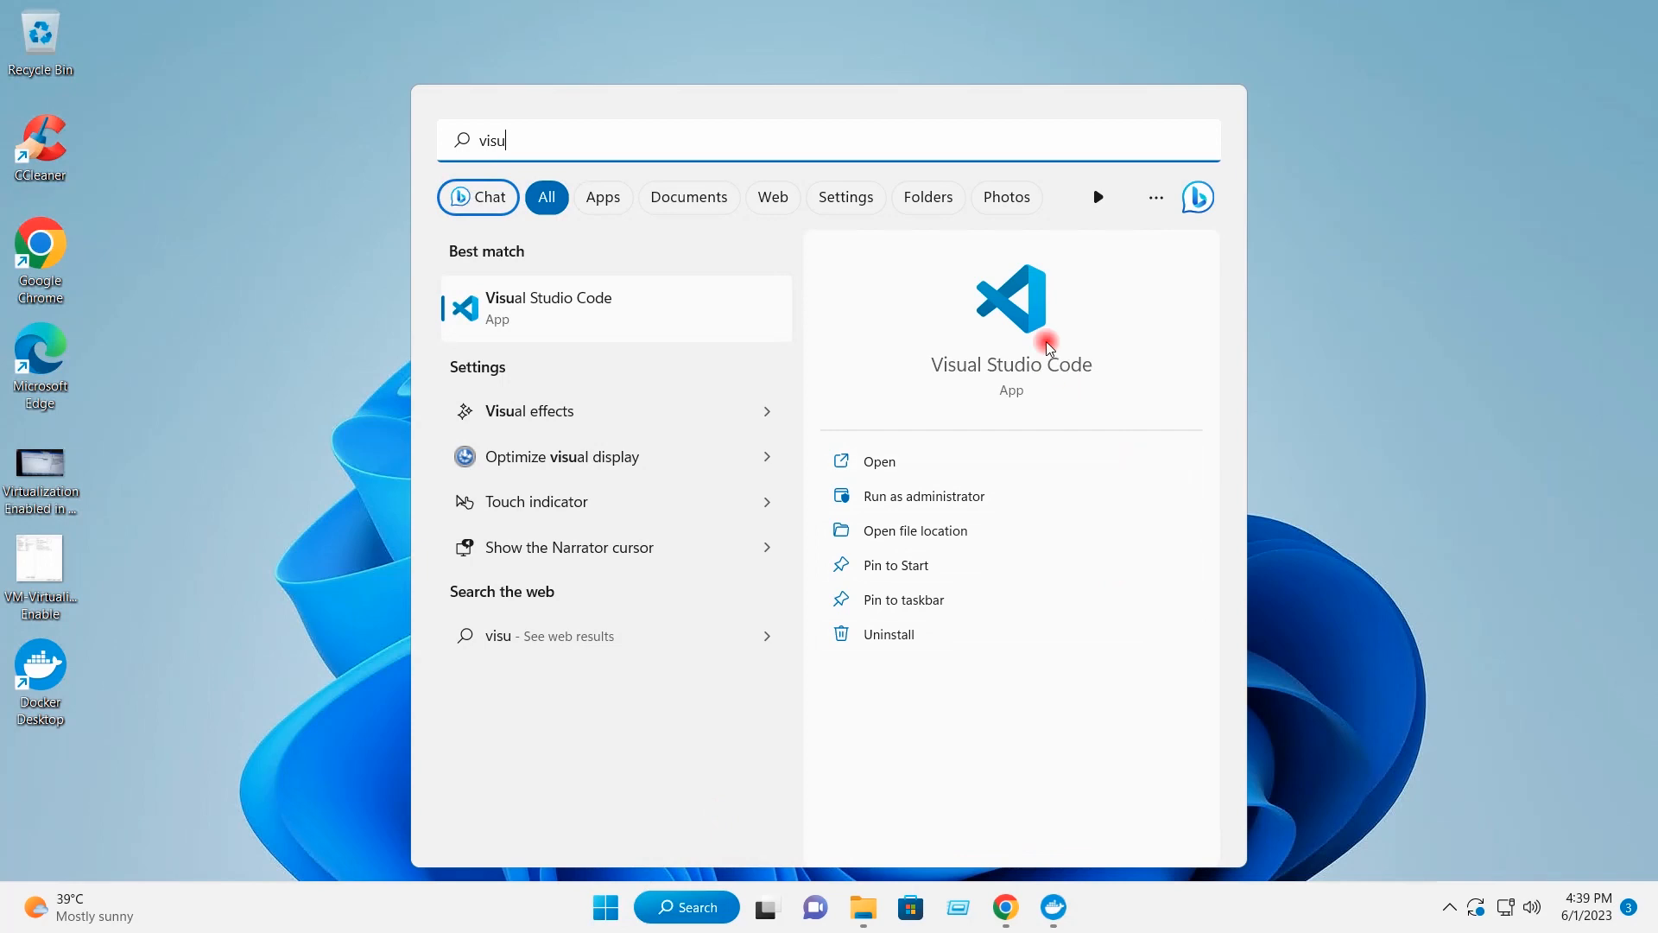
pyautogui.click(1037, 321)
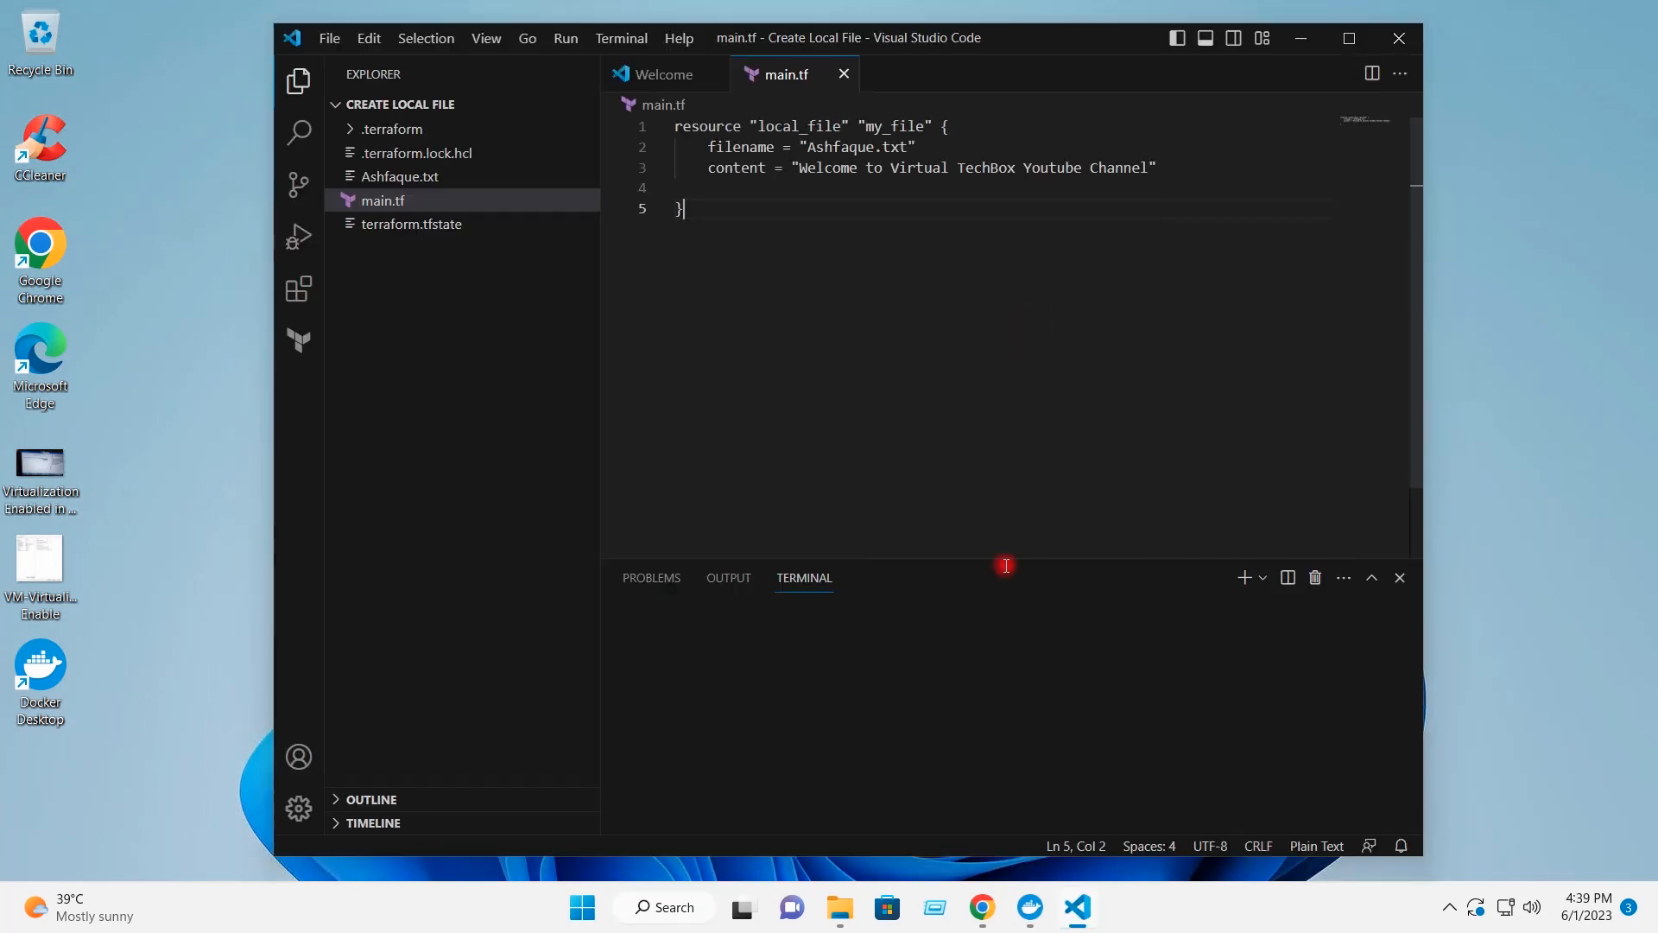
# Check the Visual Studio Code download page in Chrome, and return to Visual Studio Code.
pyautogui.click(982, 907)
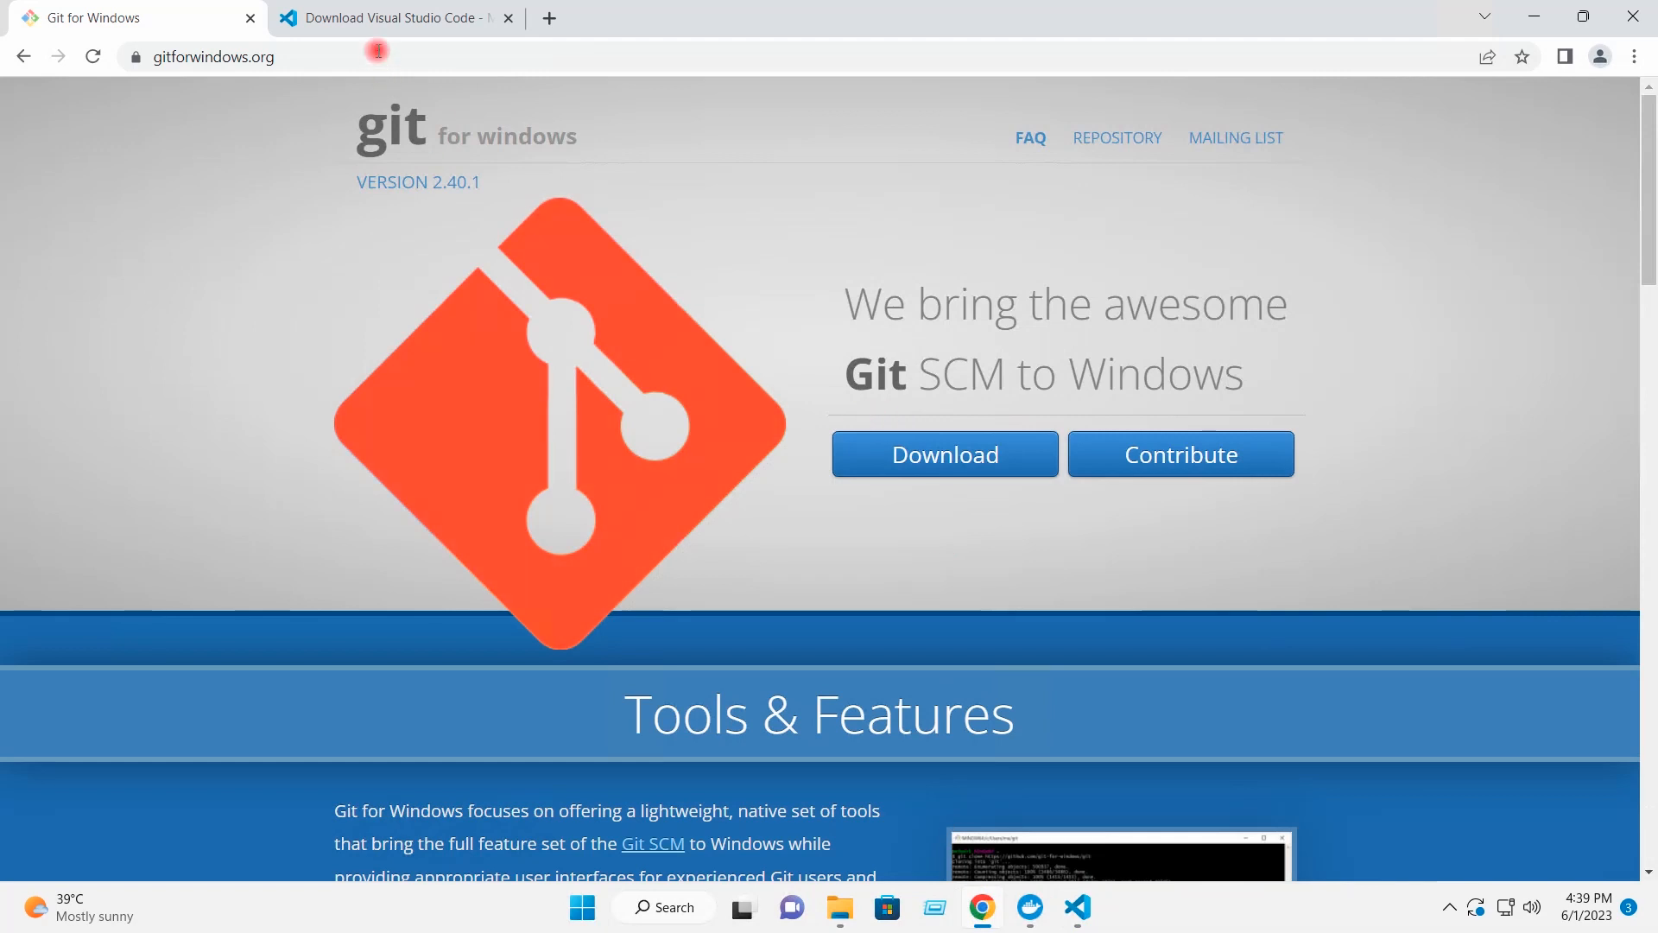
pyautogui.click(373, 19)
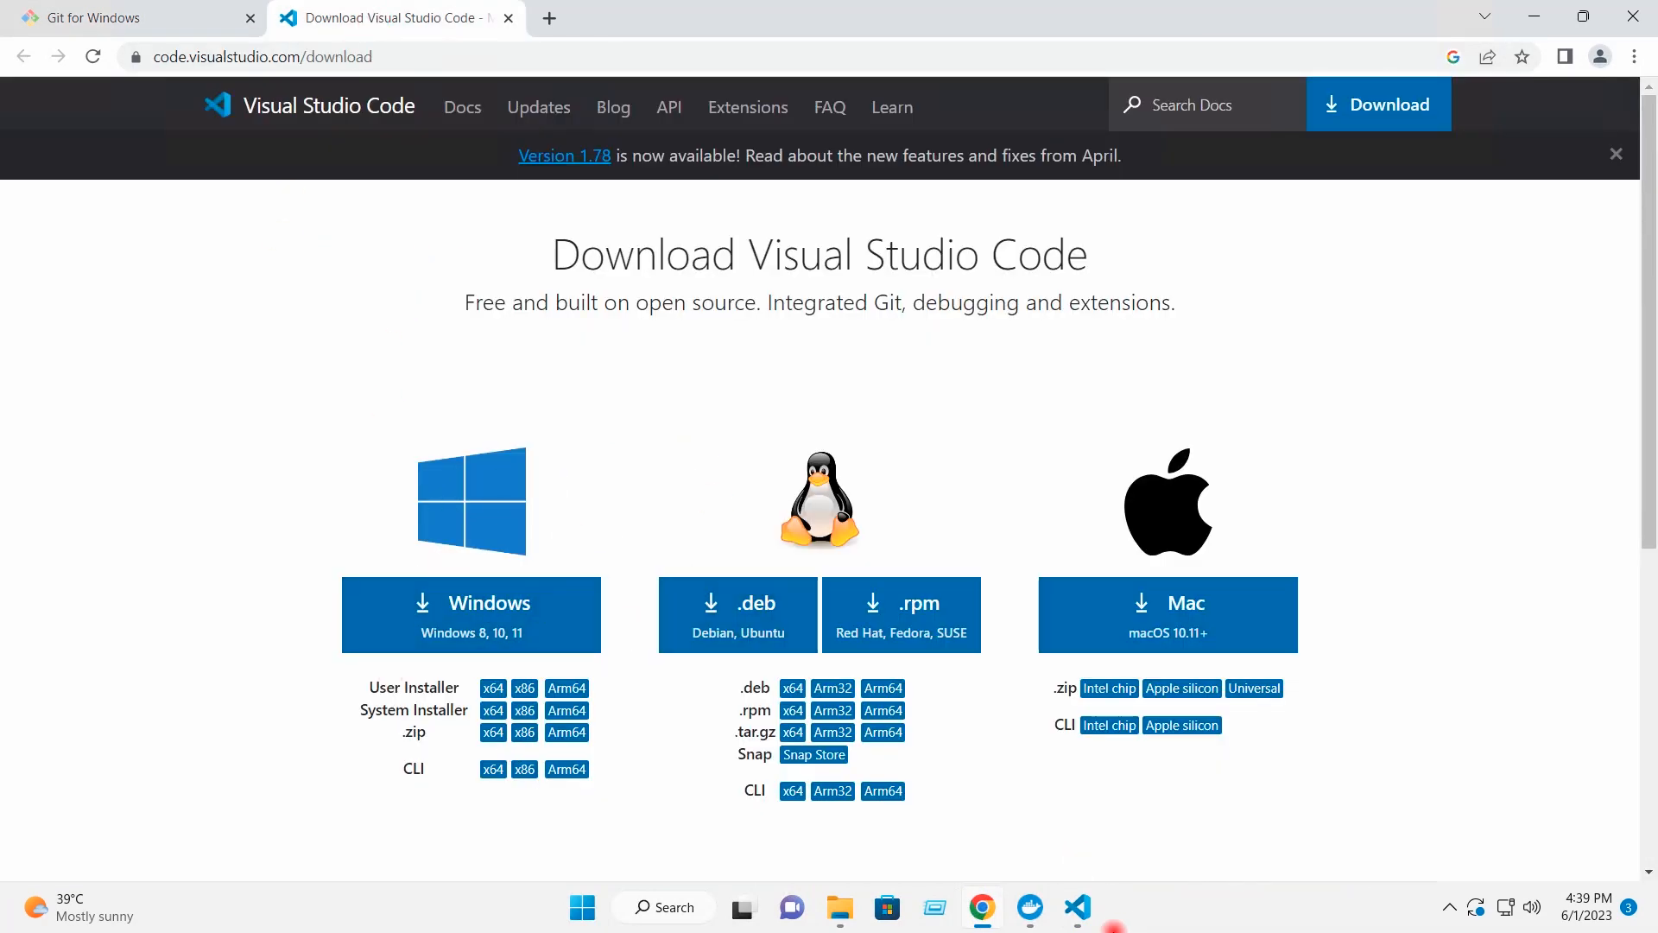
pyautogui.click(1078, 907)
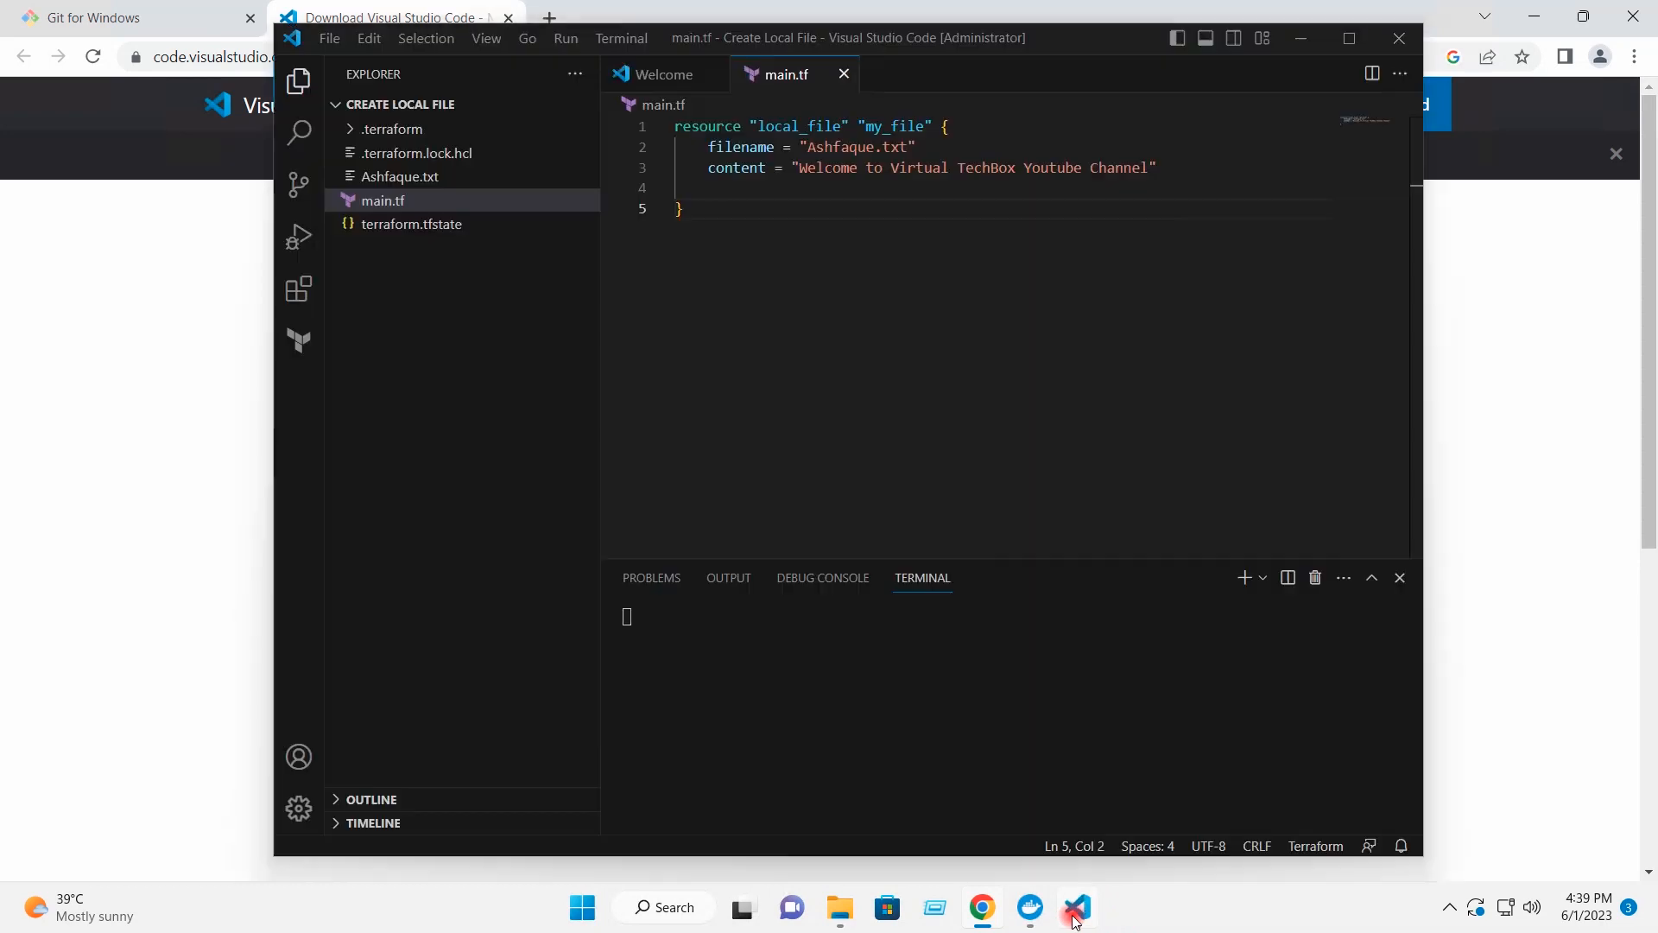
# Remove the Create Local File folder from the workspace, close main.tf, and minimize the Chrome window behind it.
pyautogui.rightClick(391, 310)
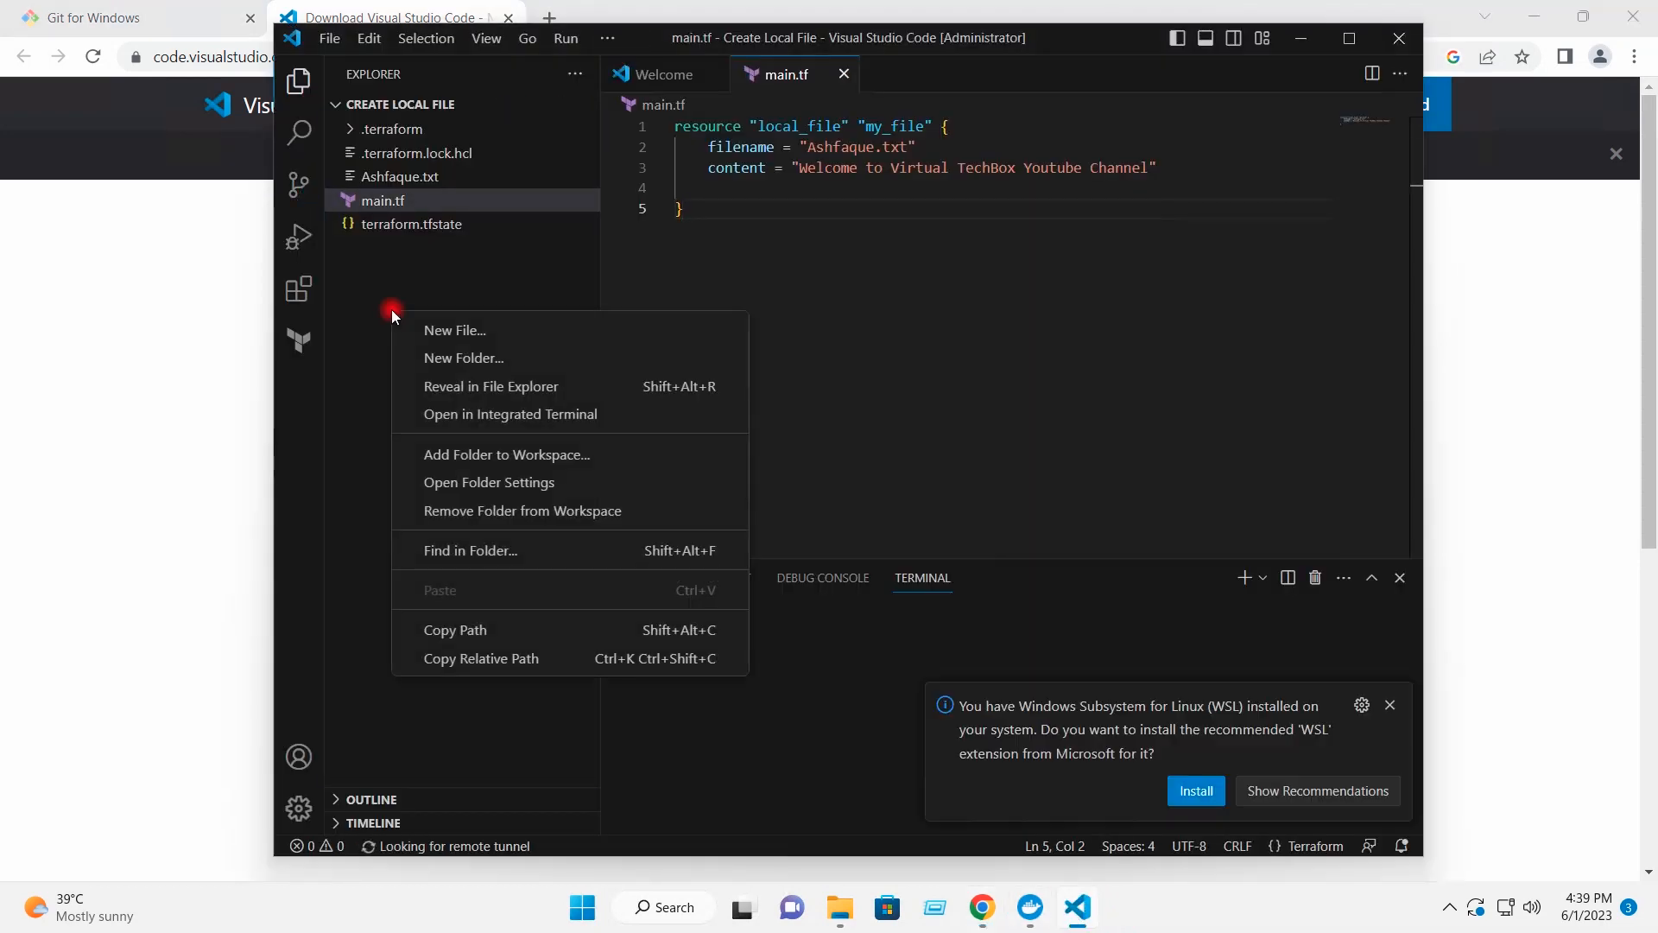
pyautogui.click(409, 512)
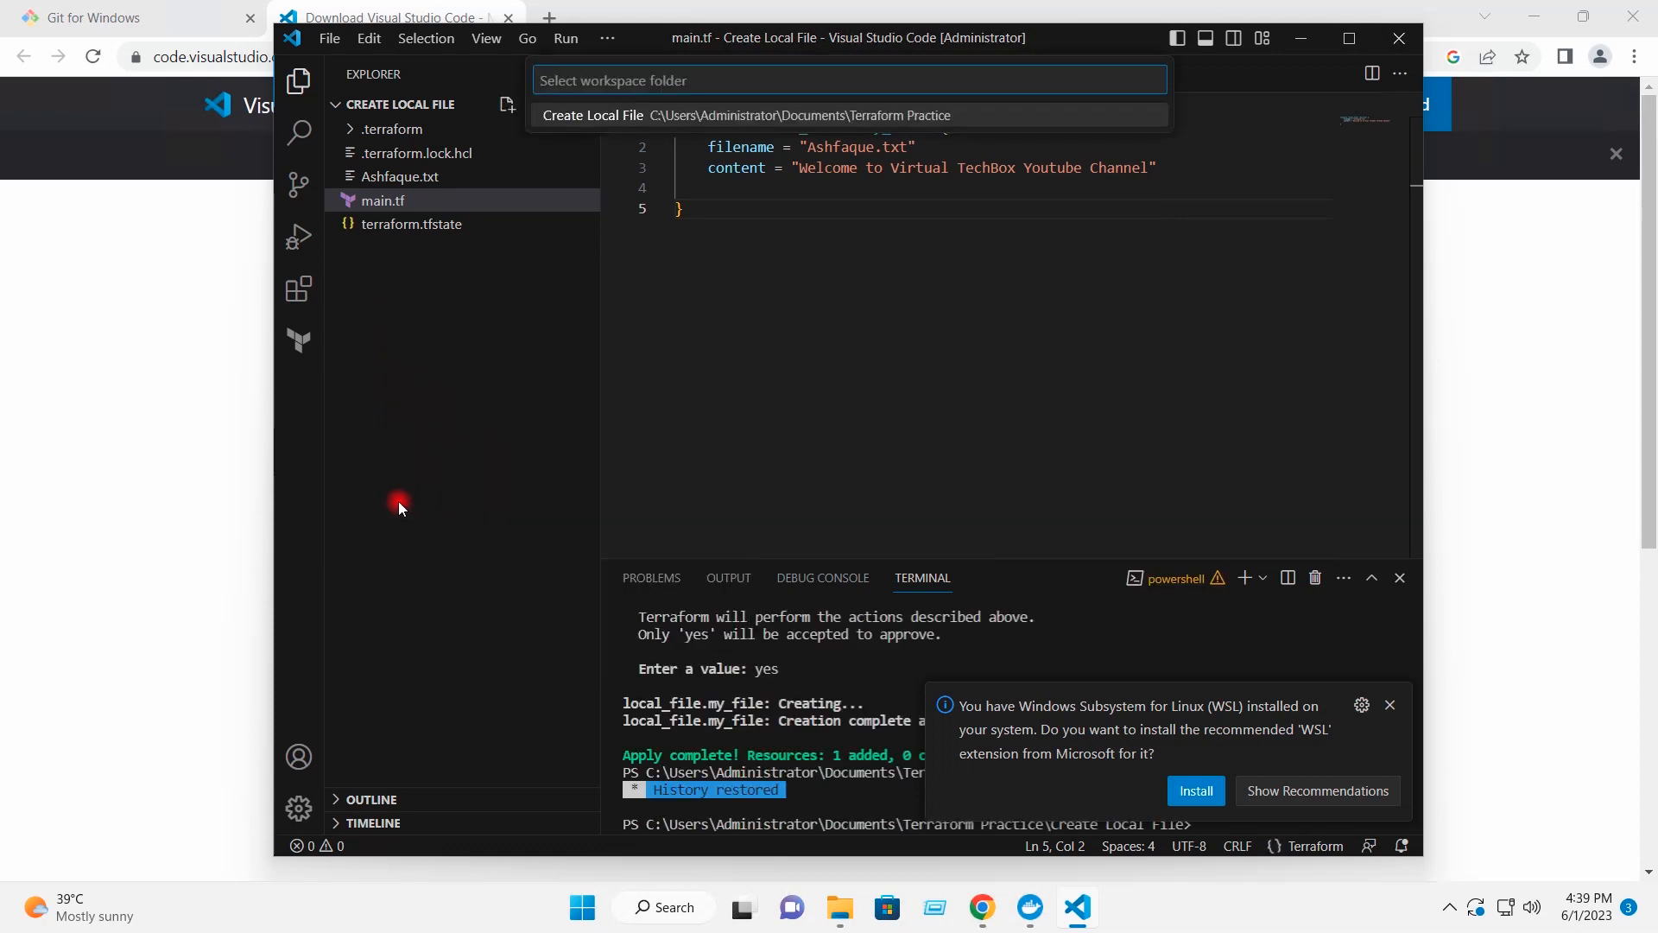
pyautogui.click(630, 116)
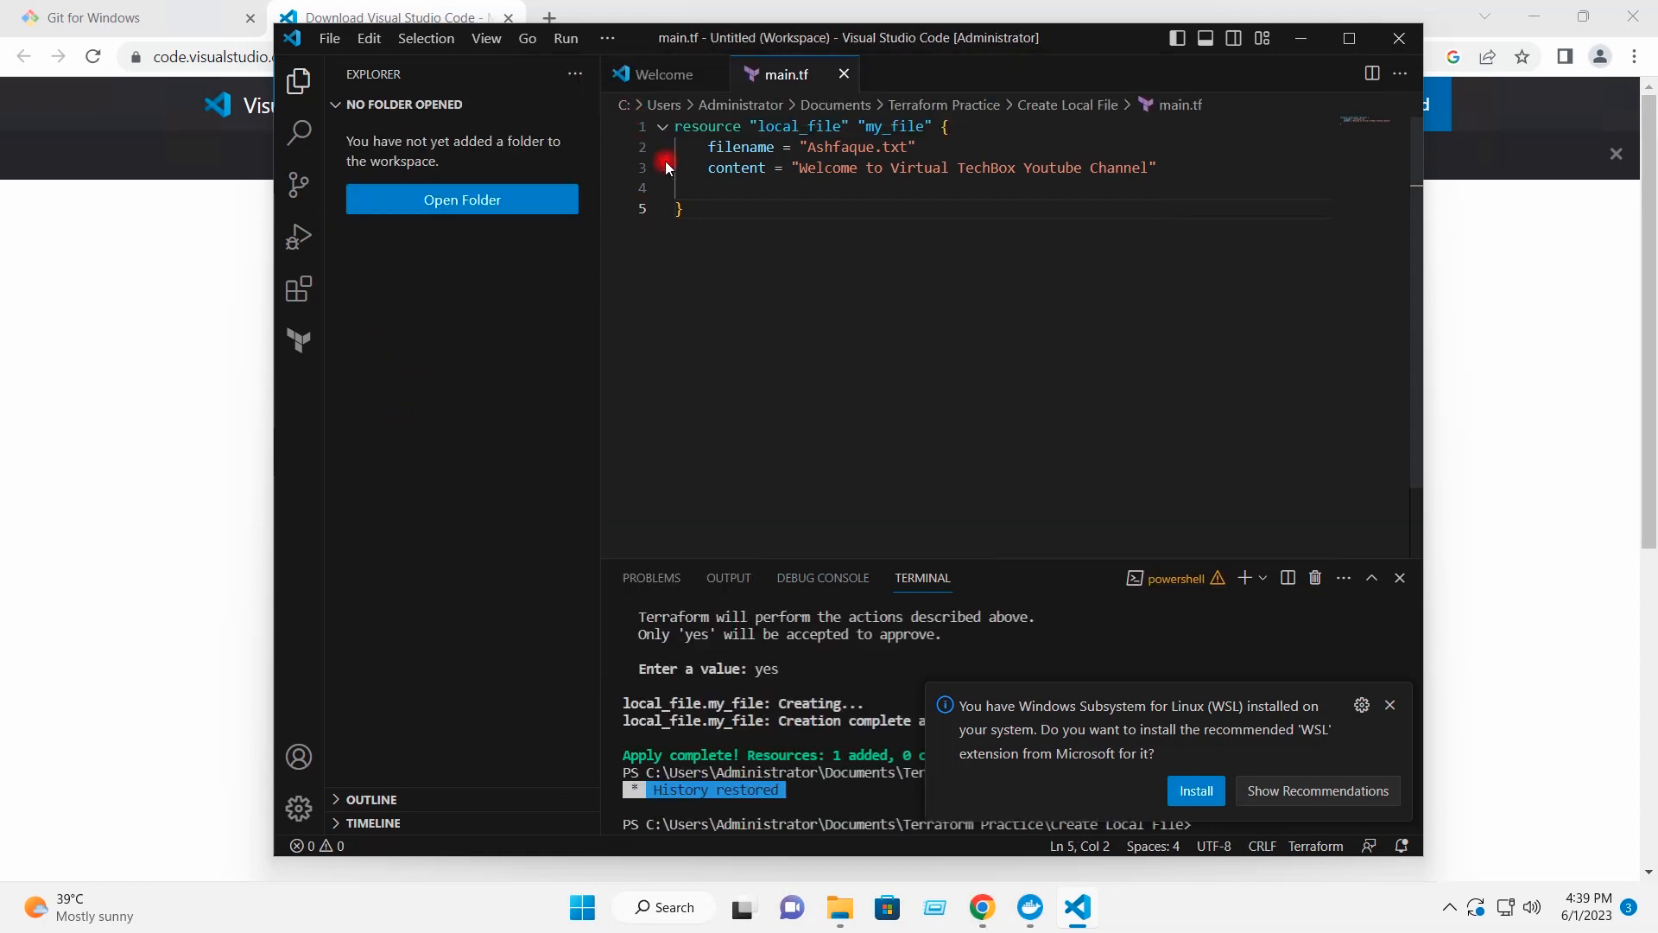
pyautogui.click(843, 76)
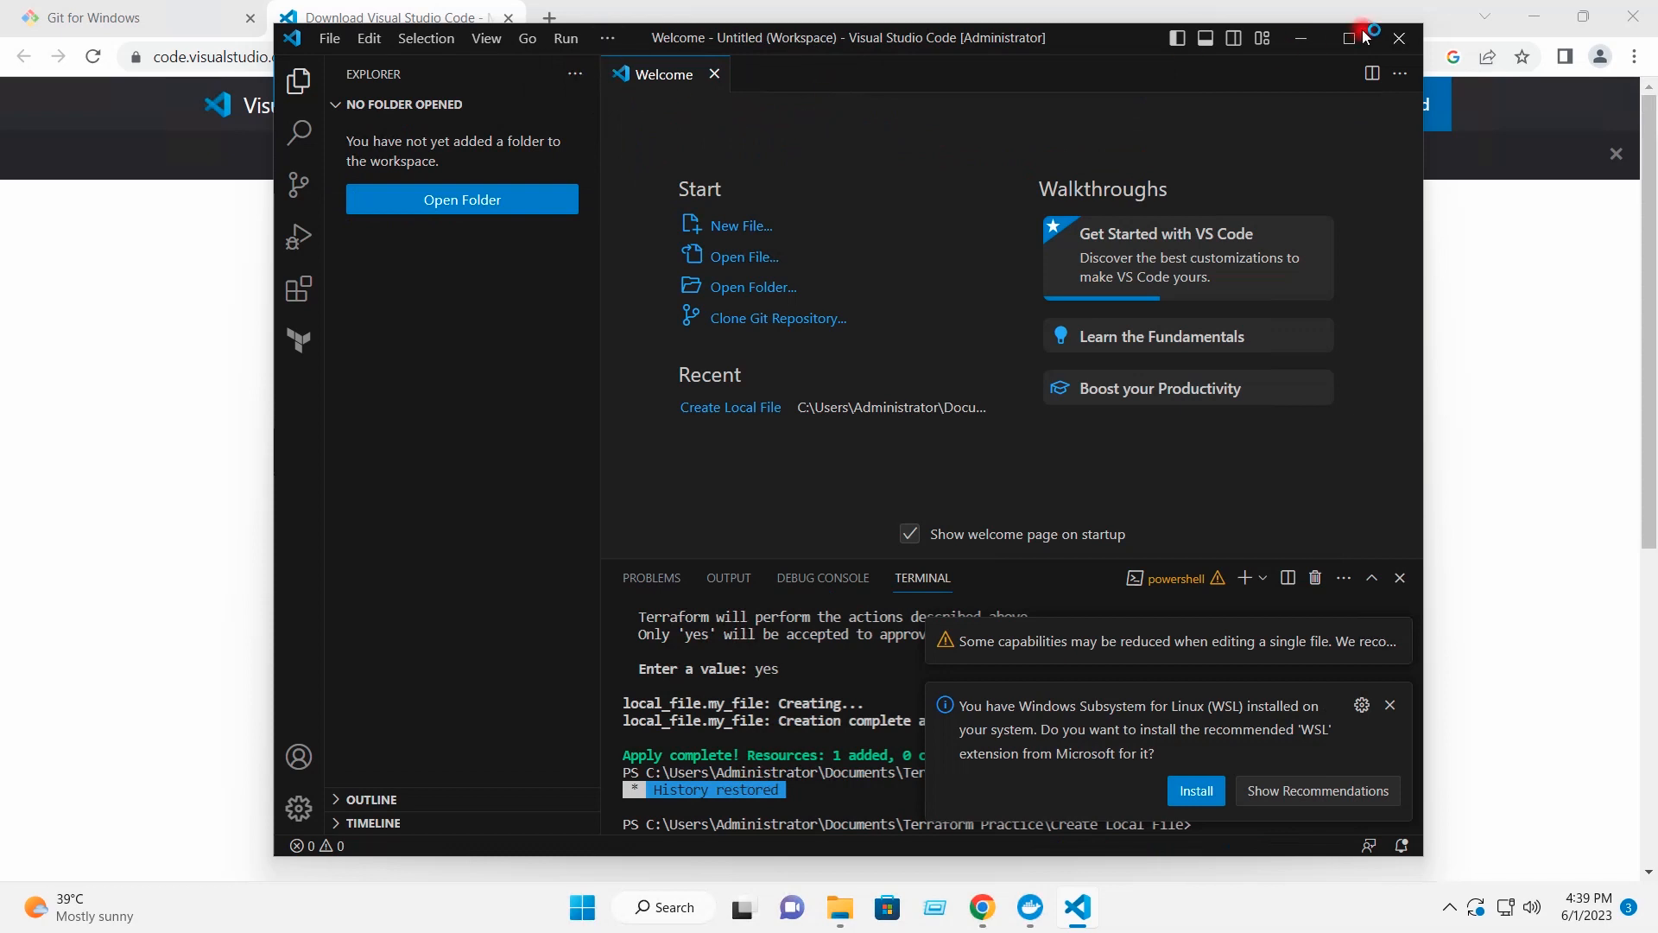
pyautogui.click(1534, 17)
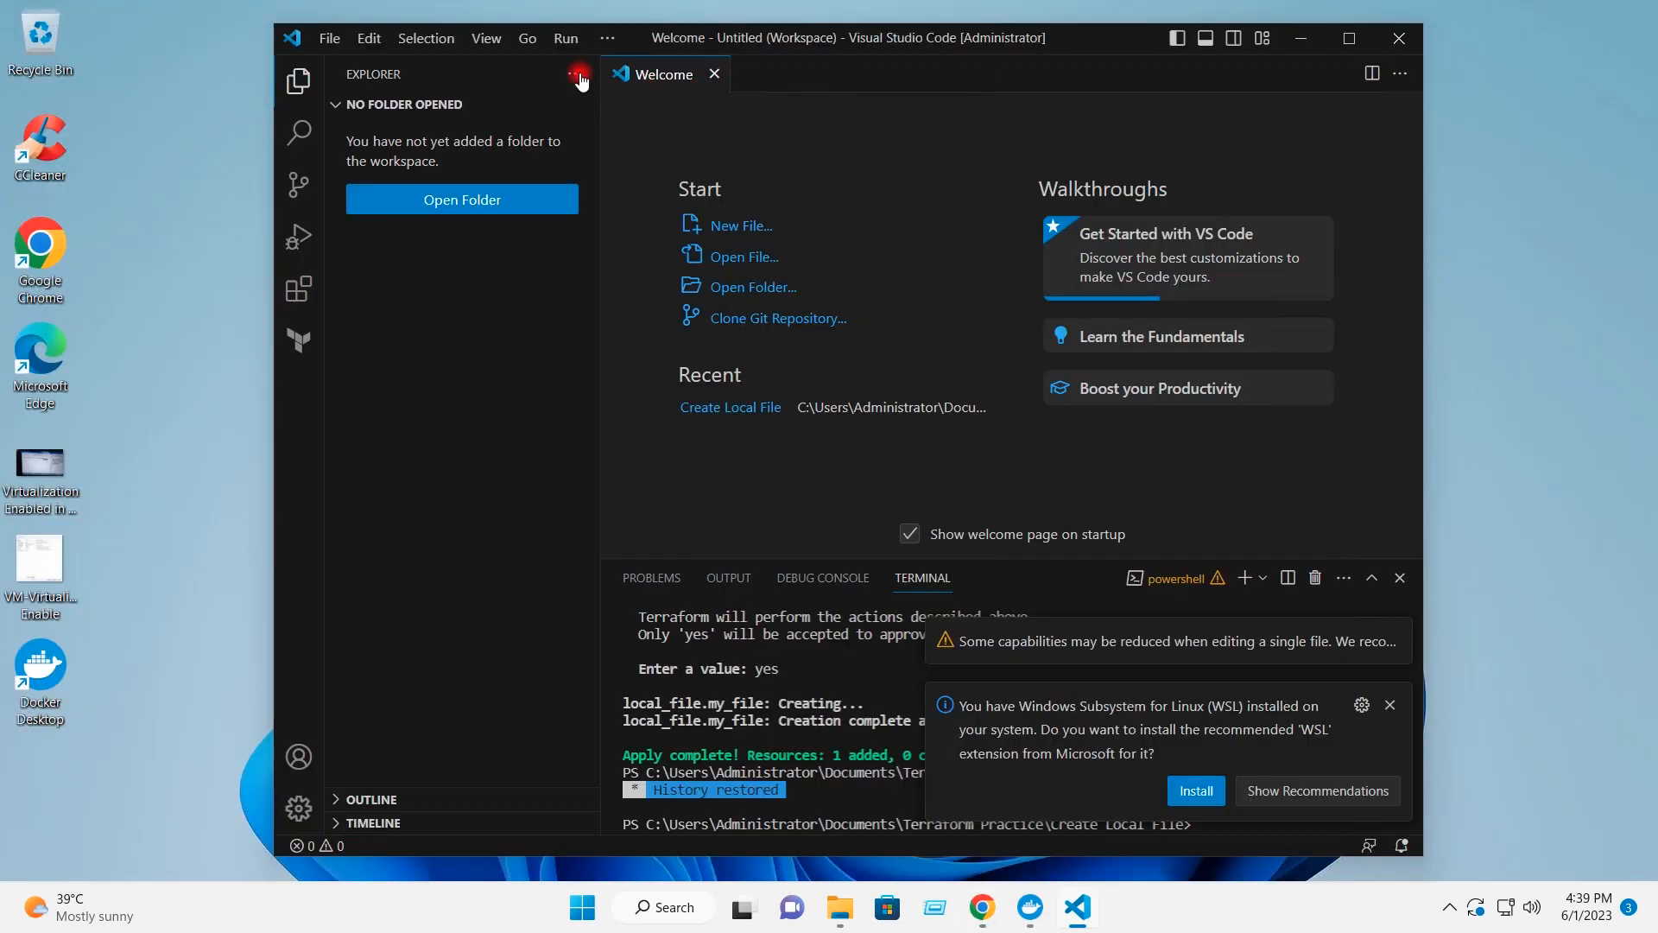
# Open a new integrated terminal in Visual Studio Code.
pyautogui.click(609, 39)
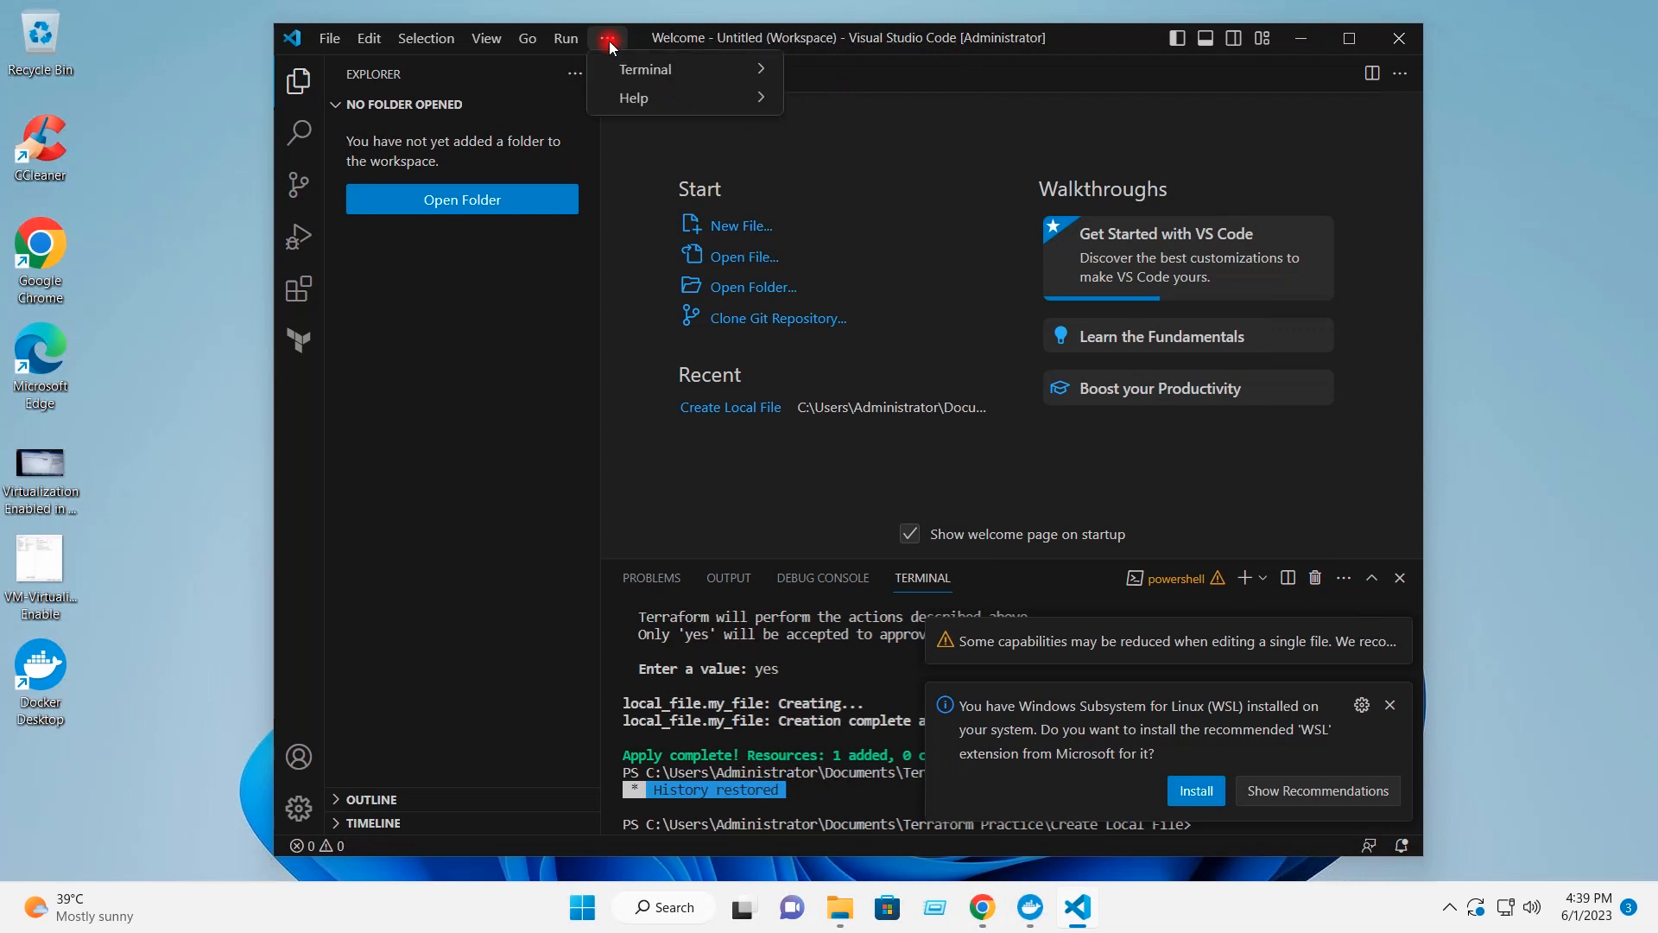
pyautogui.moveTo(743, 70)
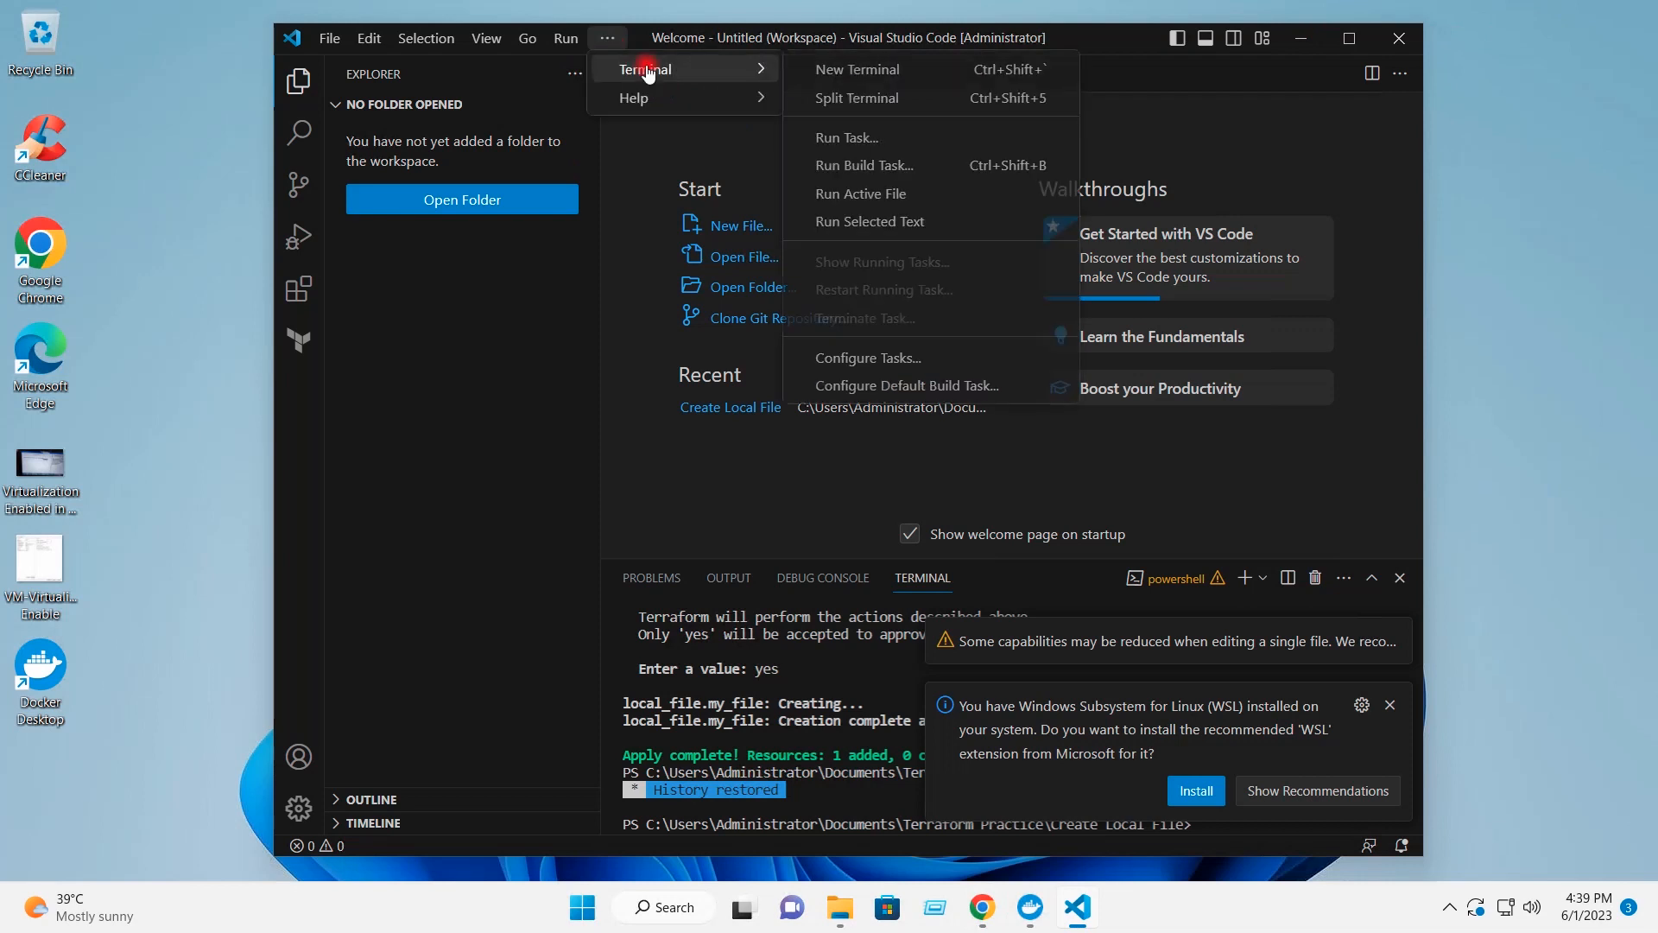
pyautogui.click(880, 70)
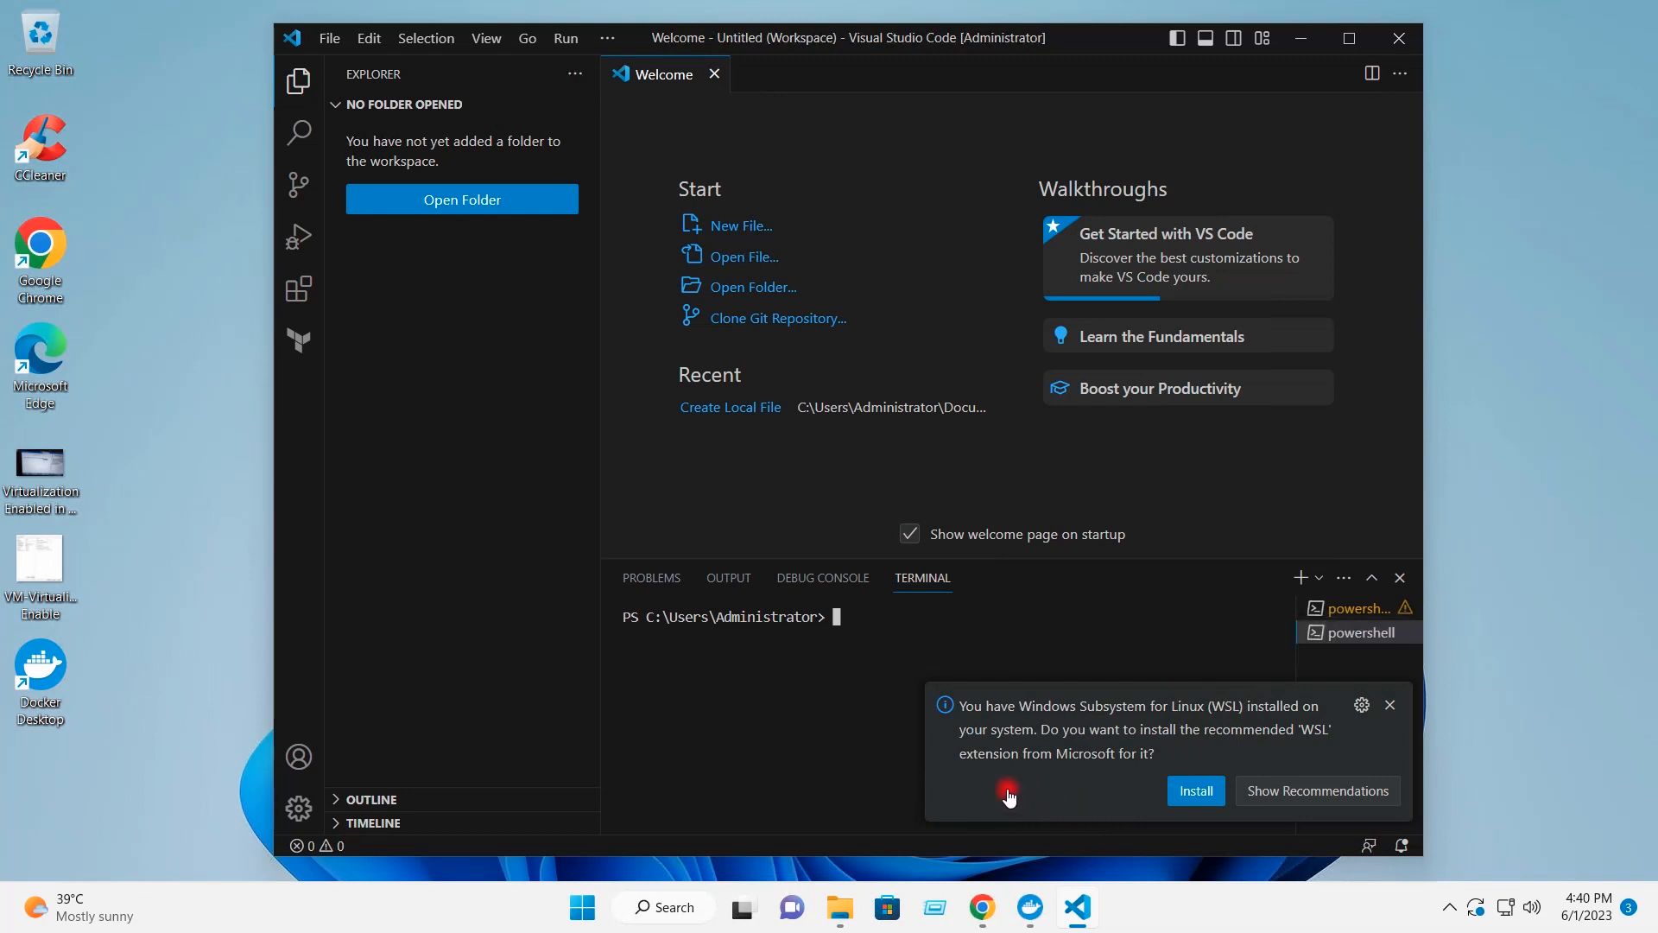
# Install the recommended WSL extension from Microsoft, and look through its Get Started with WSL page.
pyautogui.click(1205, 800)
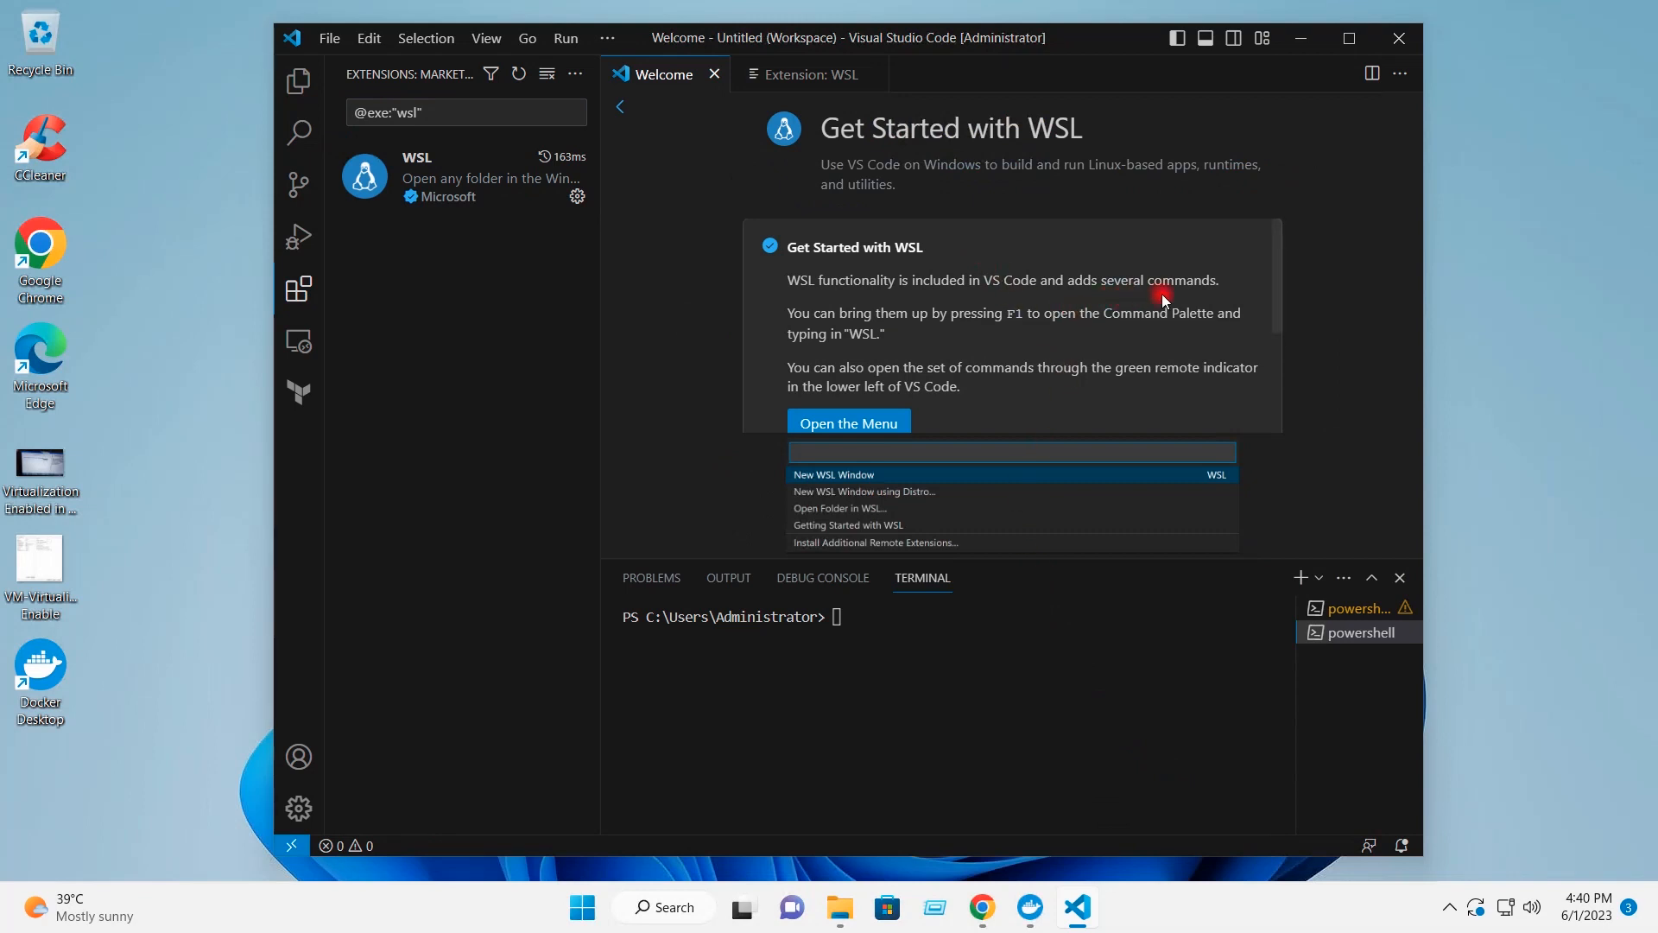
pyautogui.scroll(-2, 1159, 296)
pyautogui.scroll(2, 1165, 298)
pyautogui.scroll(-2, 1165, 298)
pyautogui.scroll(2, 1165, 298)
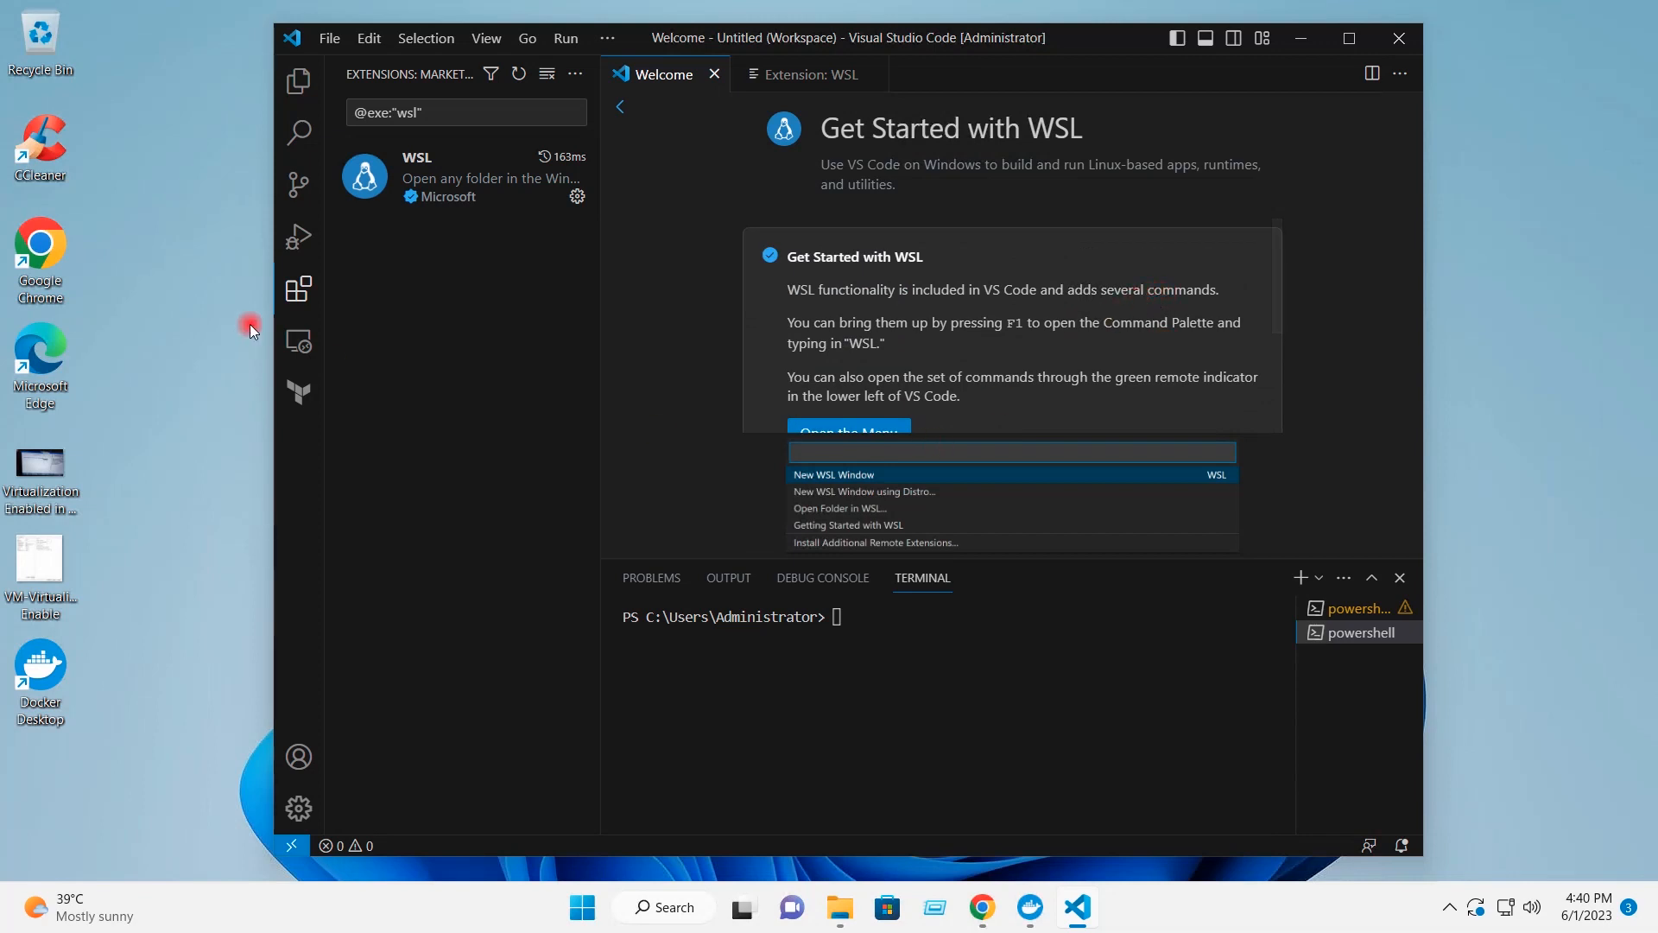
# Return to the Explorer view, close the Welcome and WSL extension pages, and enlarge the terminal panel and the window.
pyautogui.click(298, 82)
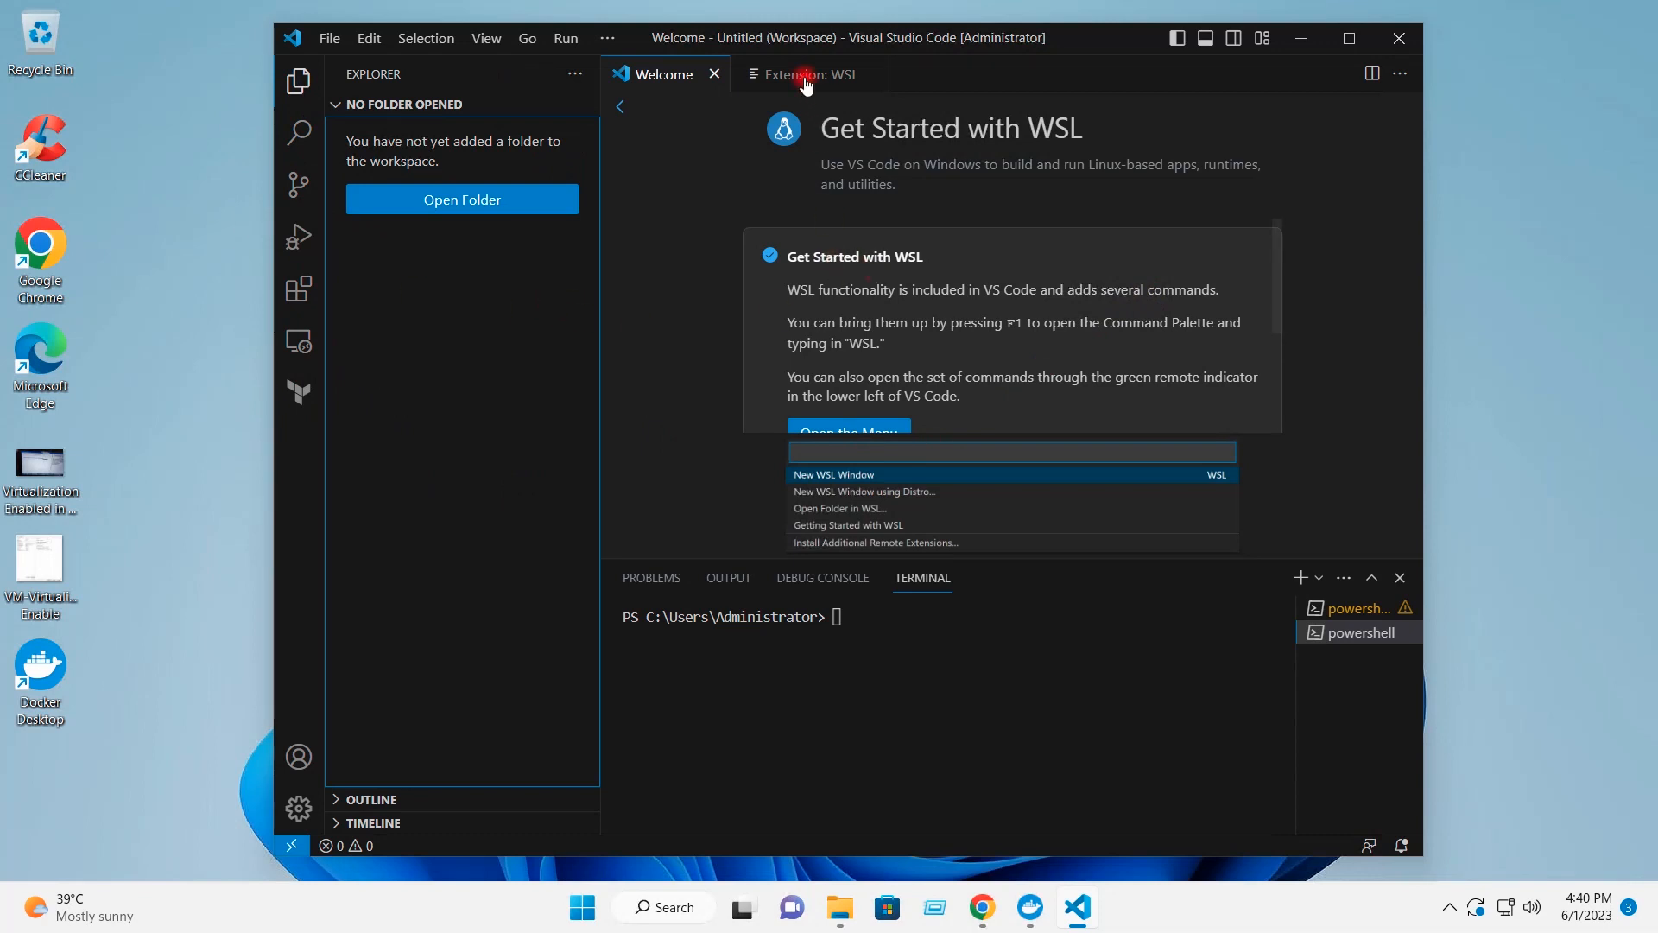
pyautogui.click(715, 74)
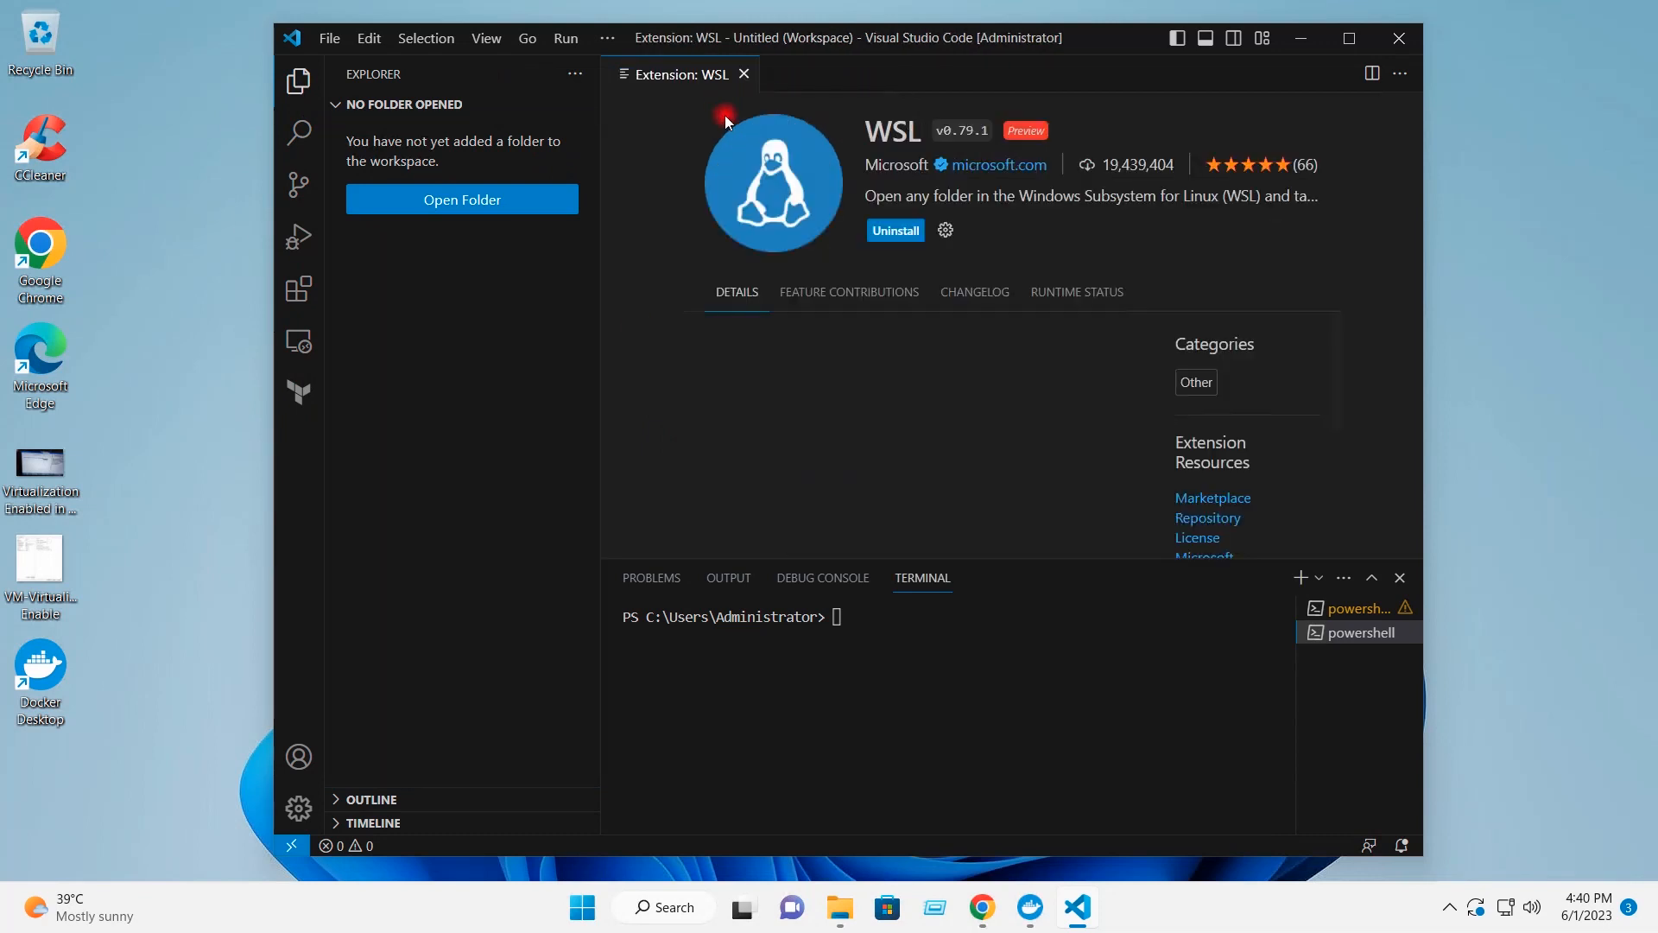
pyautogui.click(744, 74)
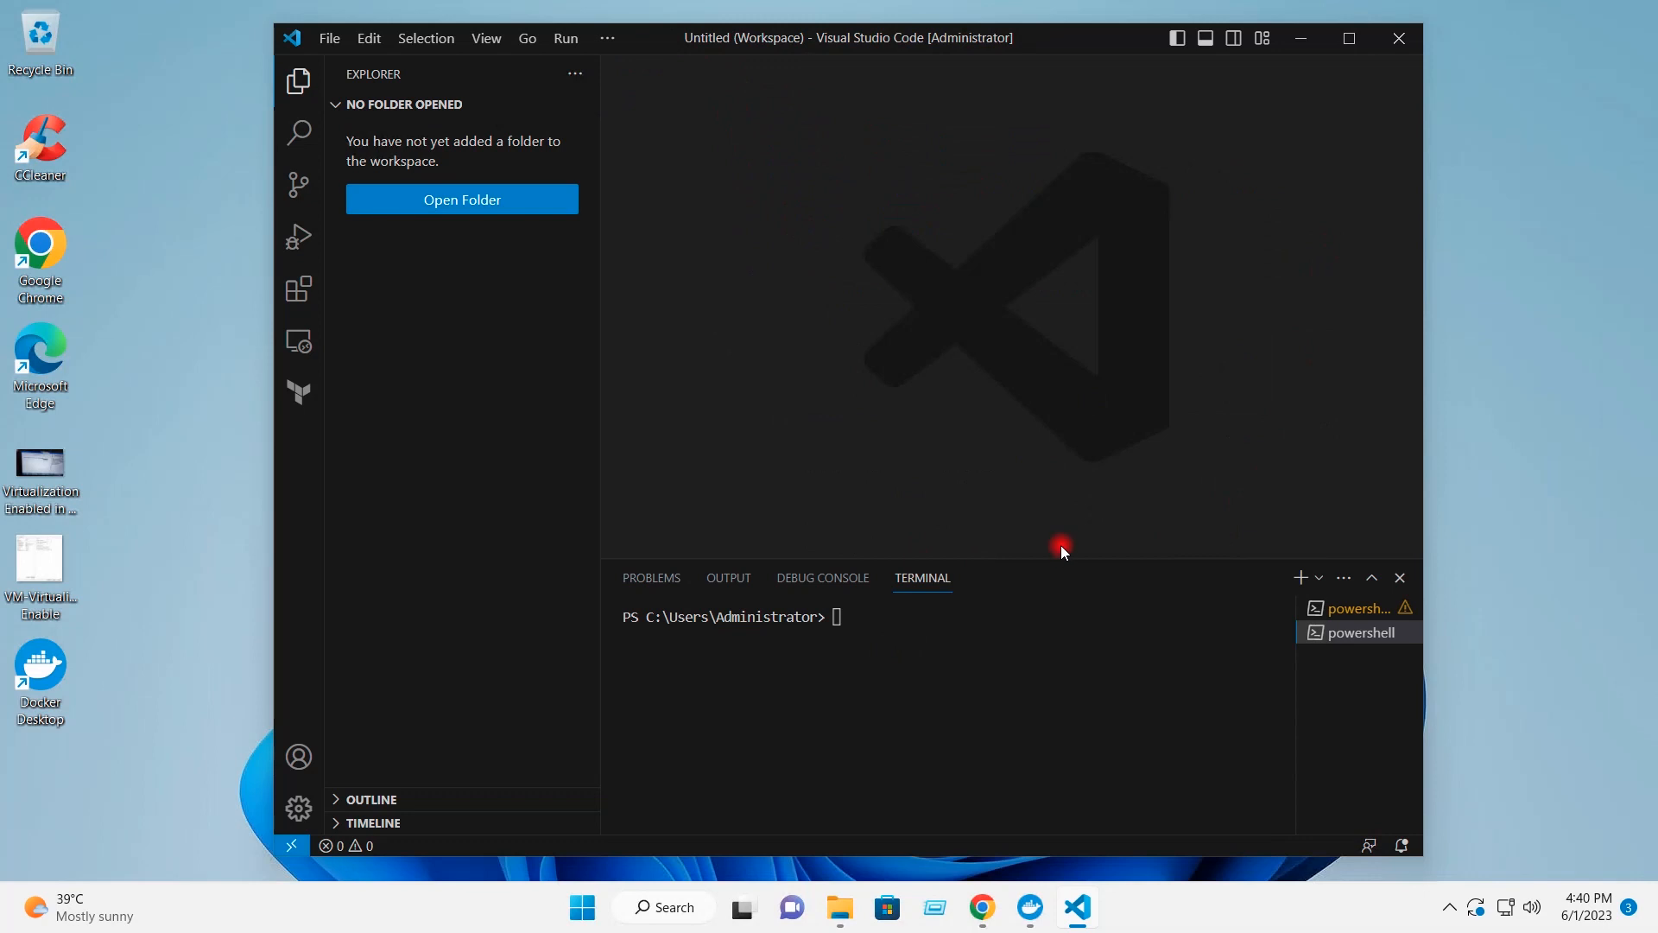
pyautogui.moveTo(1041, 557); pyautogui.dragTo(1058, 388)
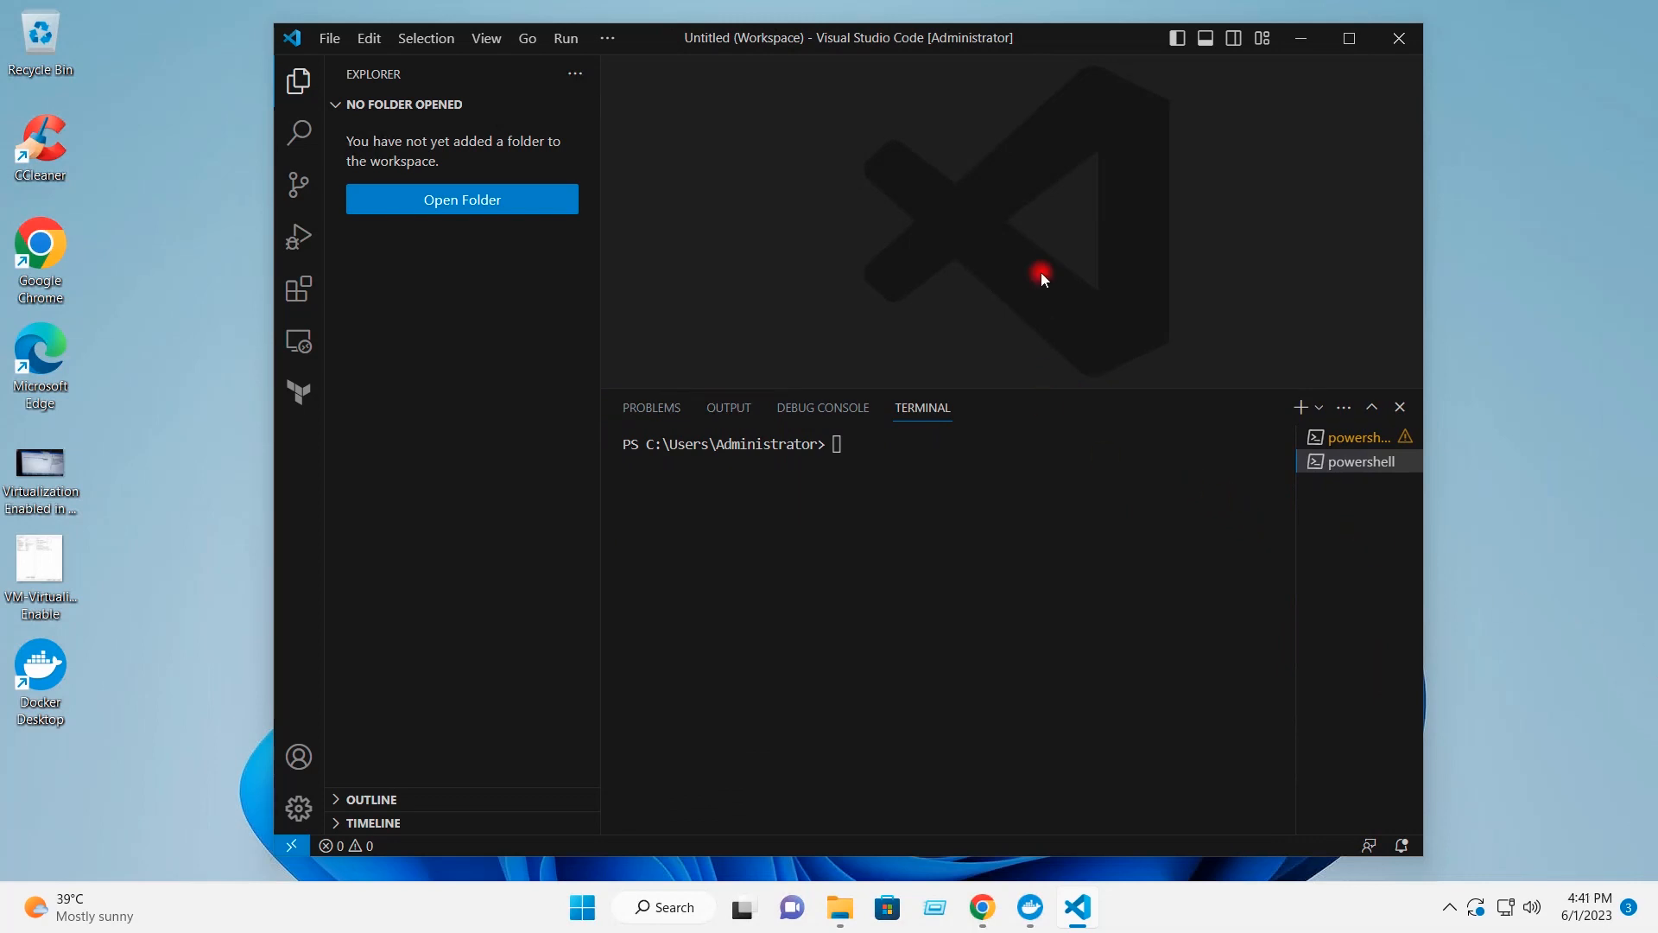
pyautogui.click(1349, 38)
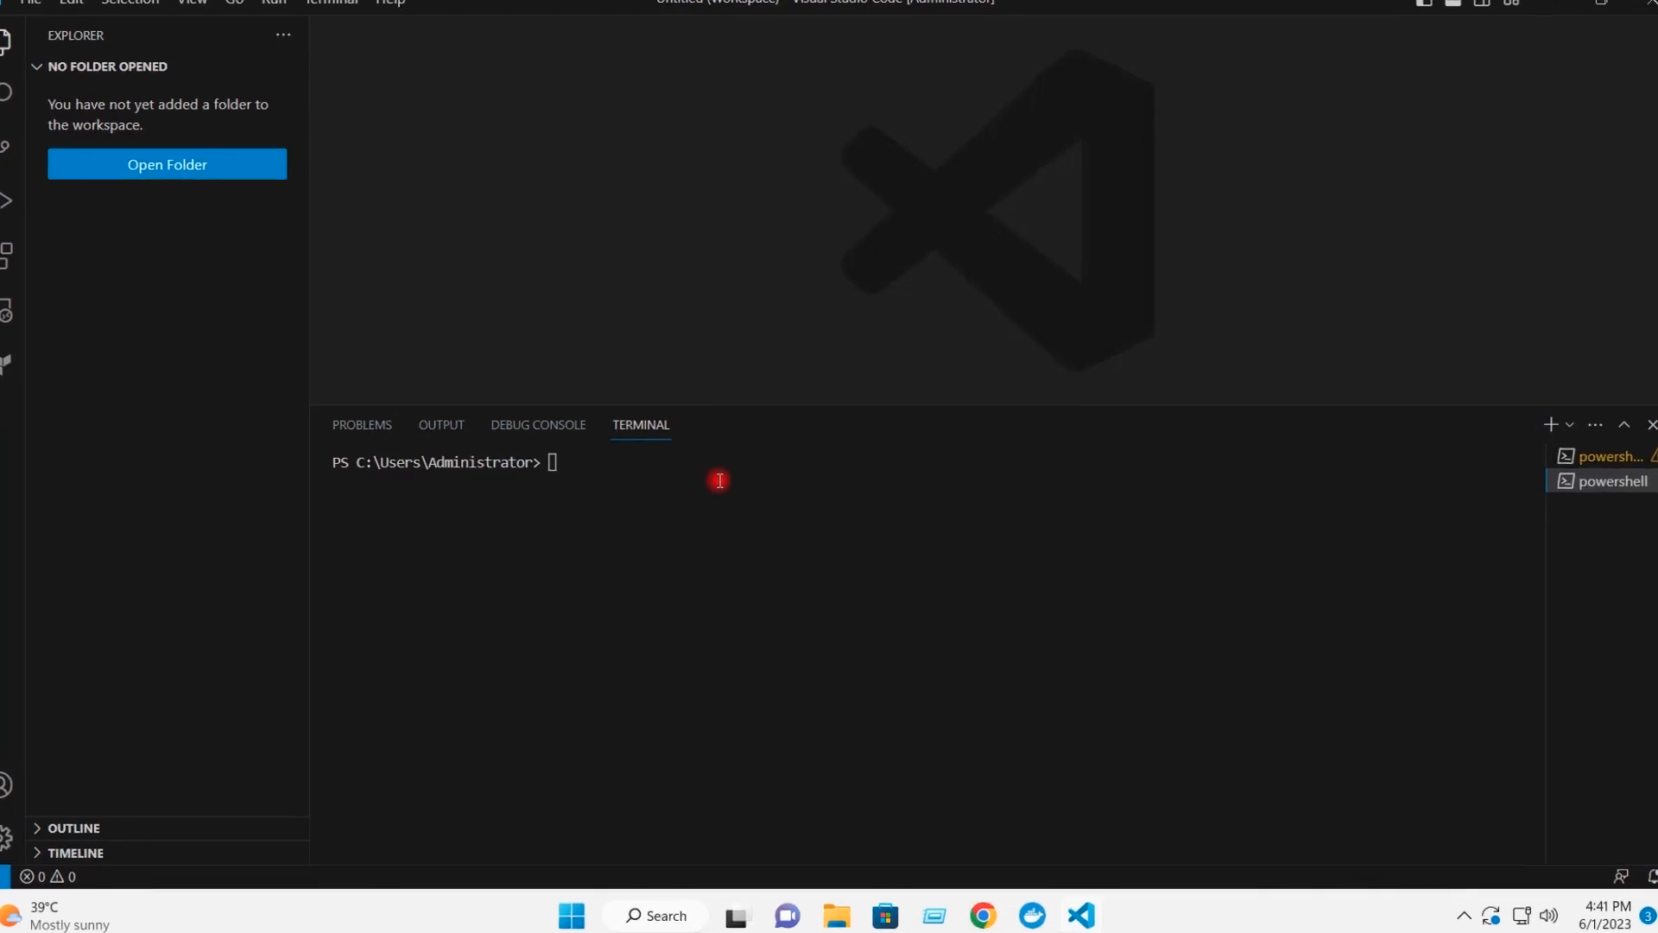
# Clone the Nginx-Simple-Website repository from GitHub in the terminal with git clone.
pyautogui.click(539, 463)
pyautogui.write('git c')
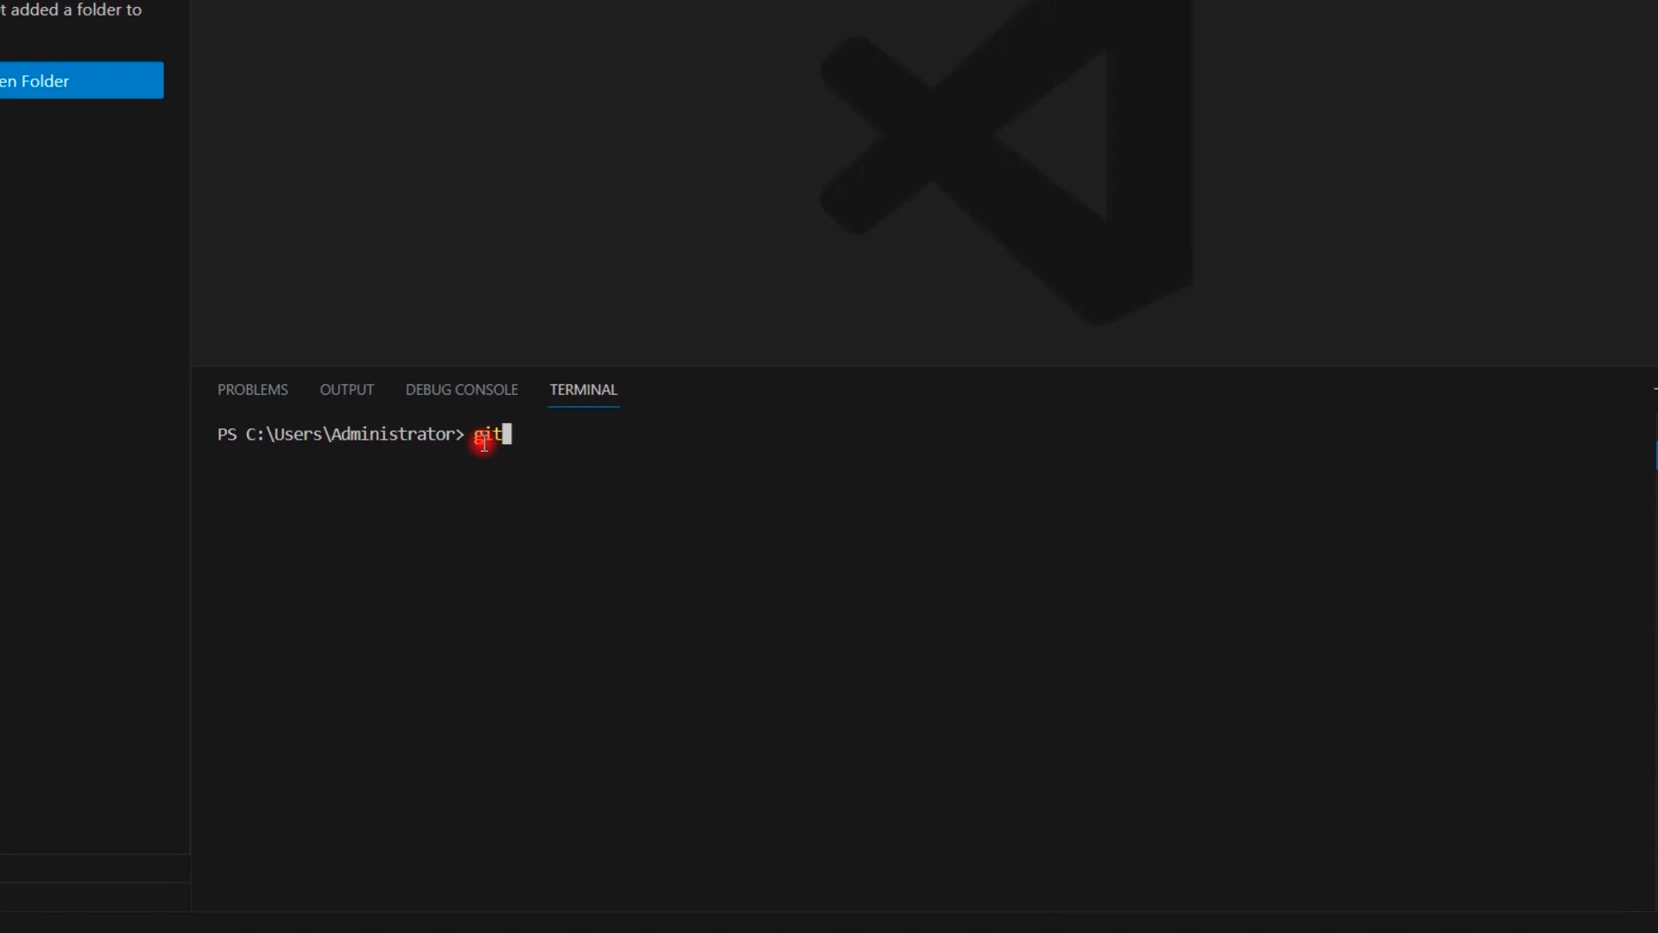
pyautogui.write('lone')
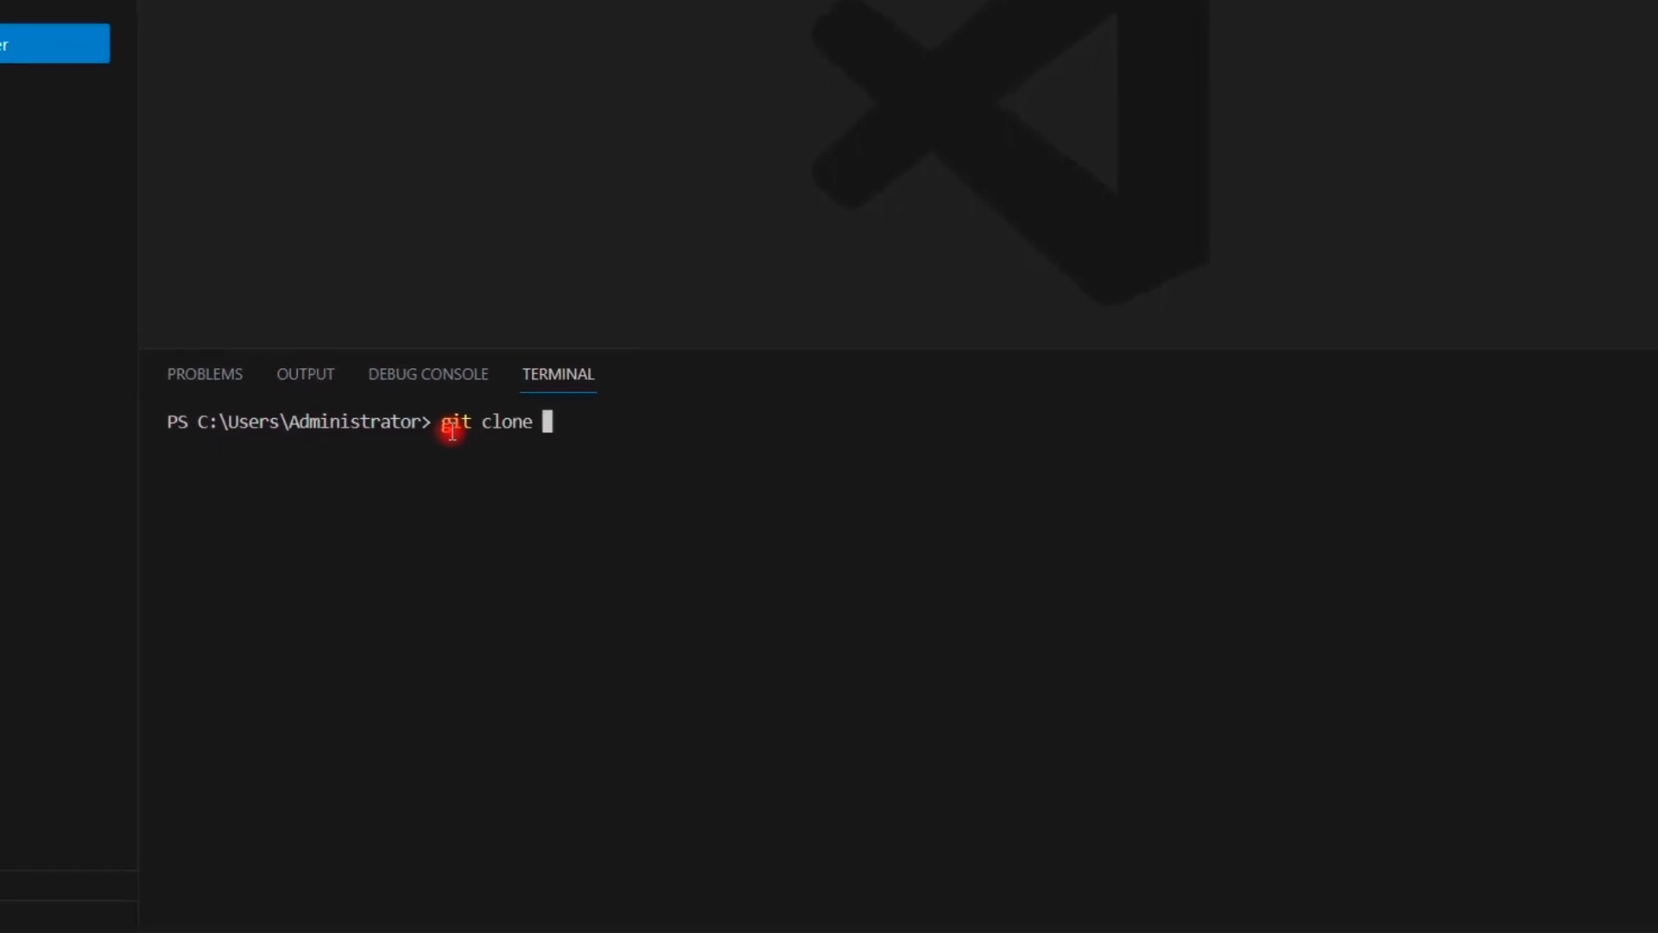
pyautogui.write('https://github.com/Ashfaque-9x/Nginx-Simple-Website')
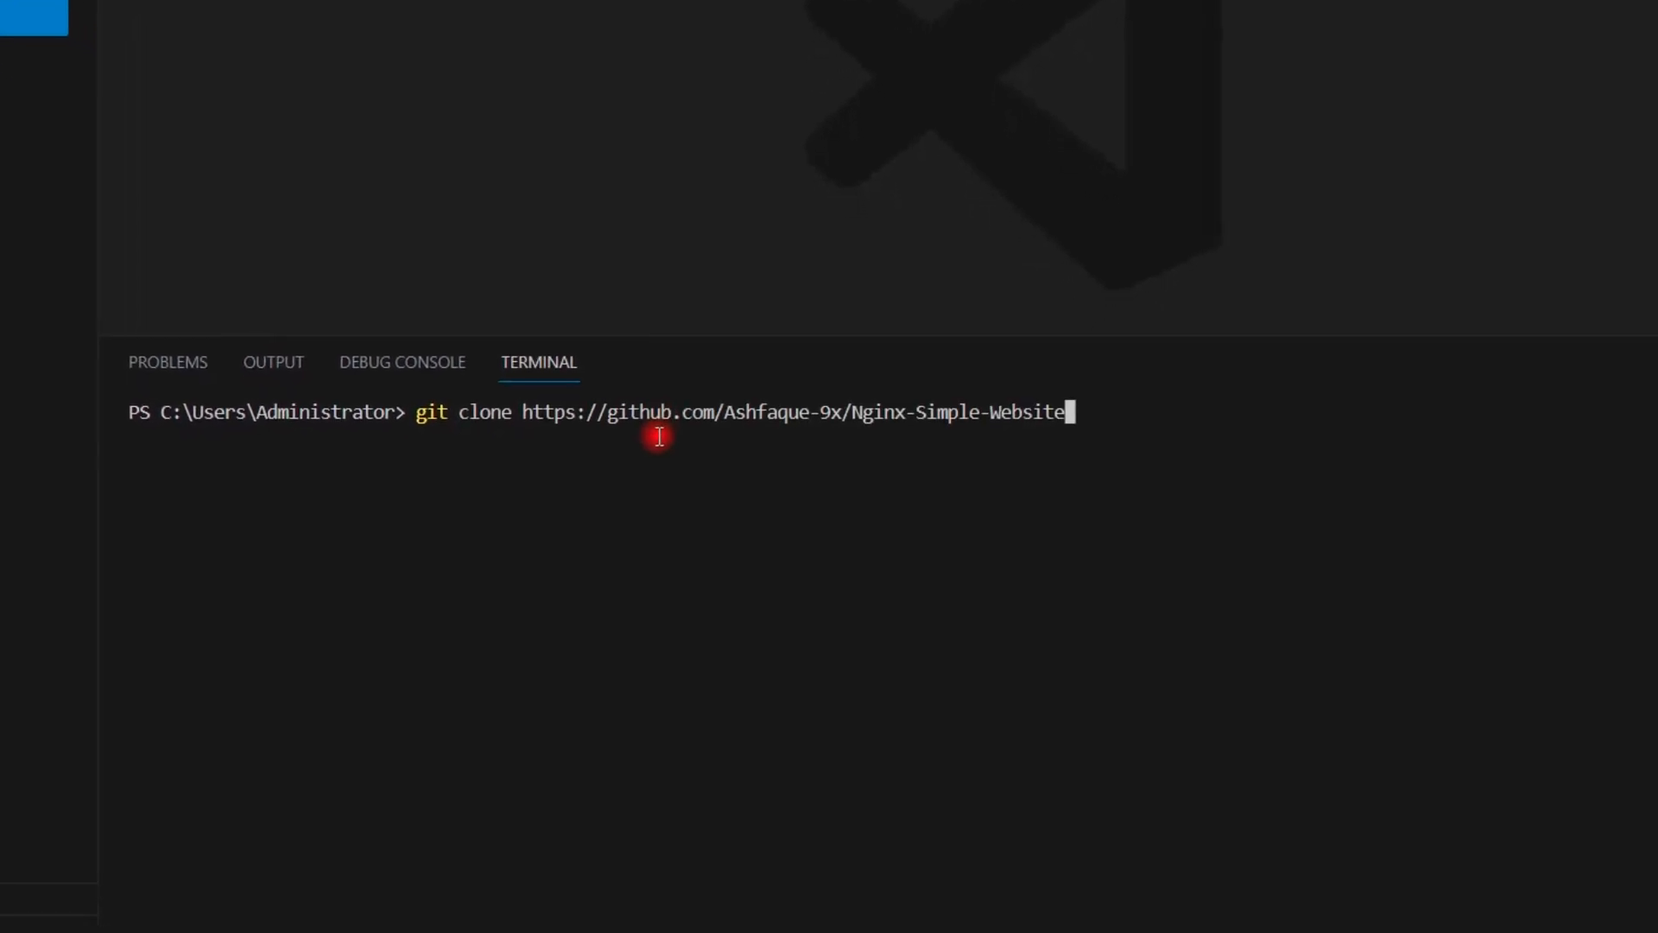
pyautogui.press('Return')
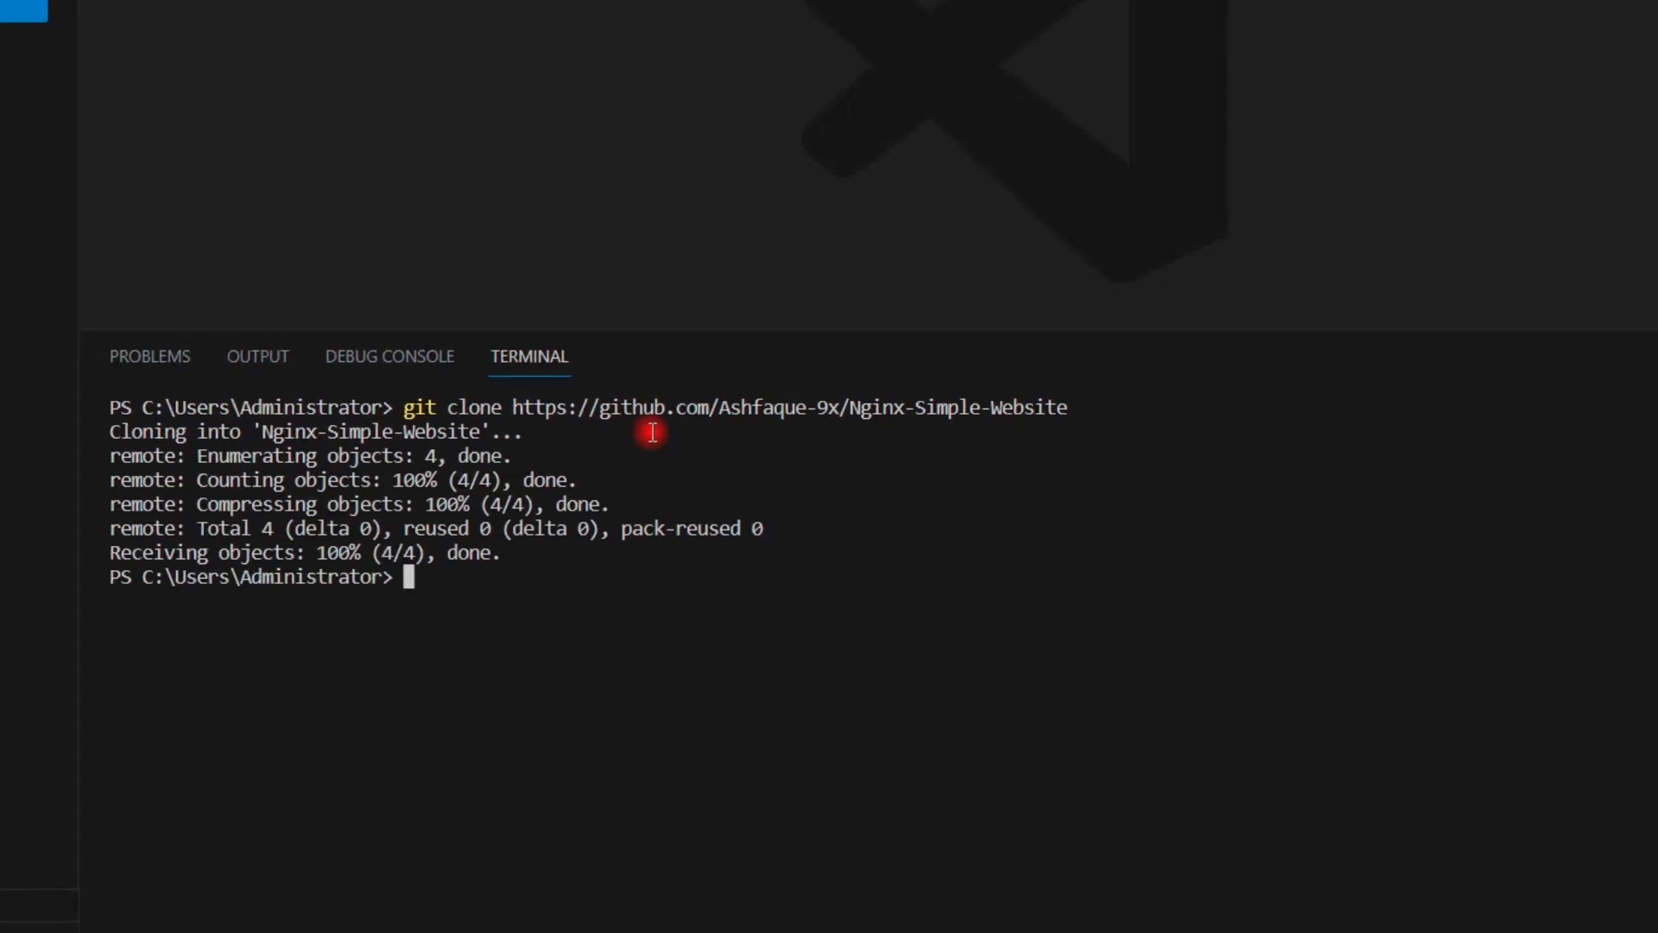
# Change the terminal's working directory to the cloned Nginx-Simple-Website folder.
pyautogui.write('cd ')
pyautogui.write('N')
pyautogui.press('Tab')
pyautogui.press('Tab')
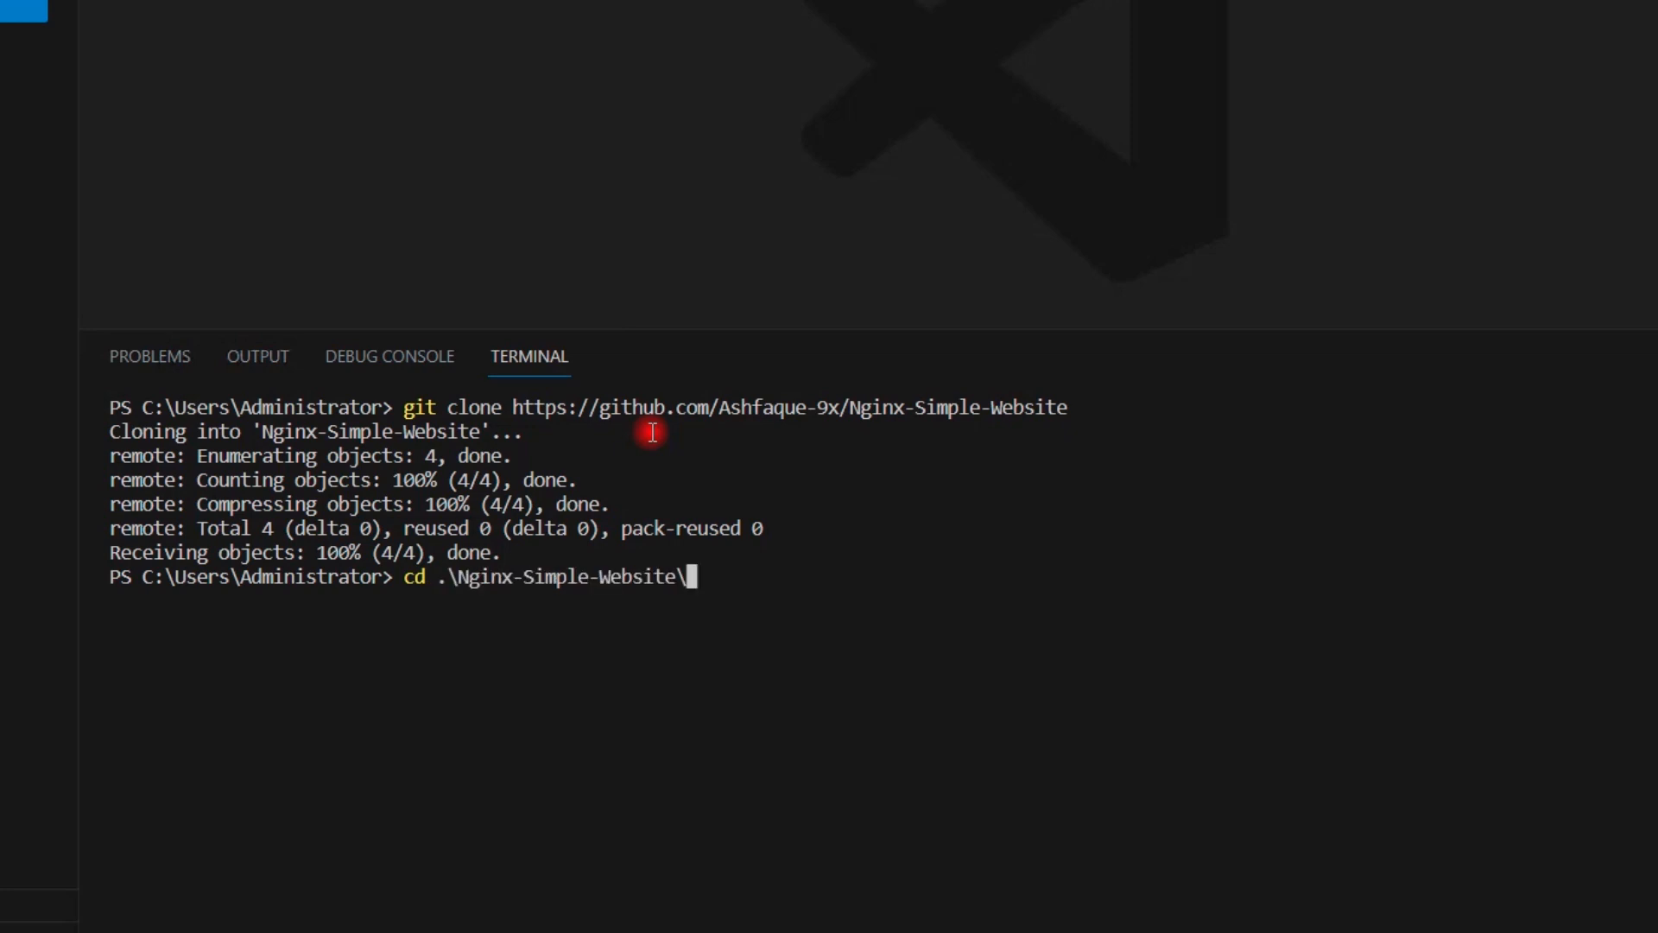
pyautogui.press('Return')
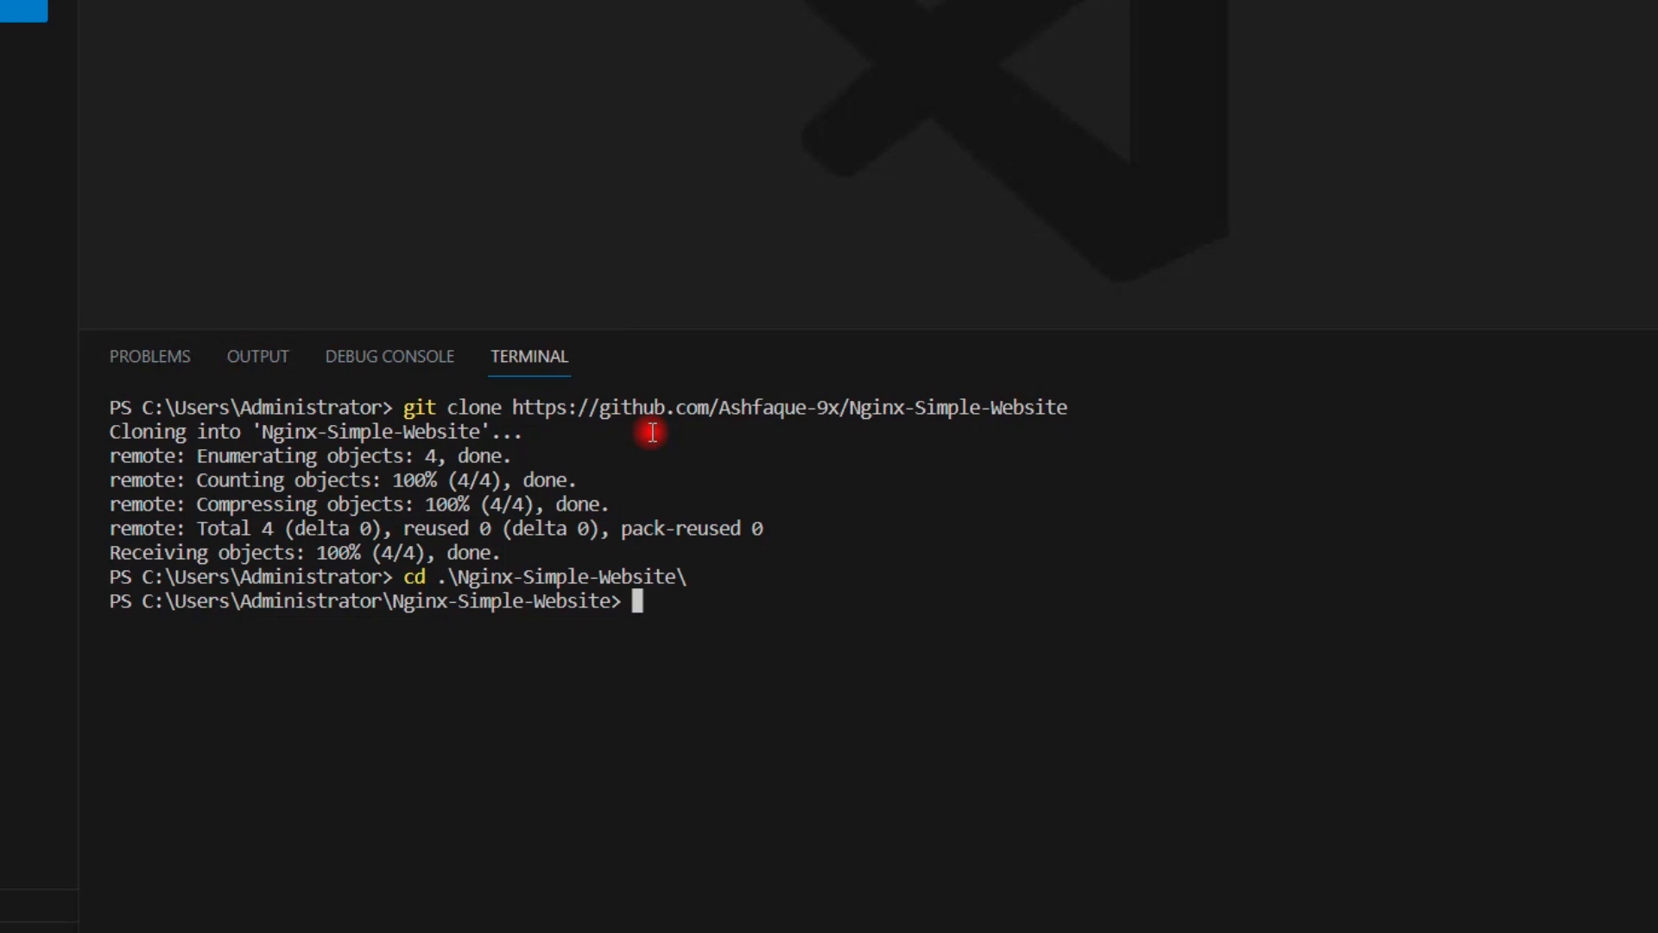
# Build a Docker image tagged nginx-simple-website from the current folder with docker build . -t nginx-simple-website.
pyautogui.write('docker buil ')
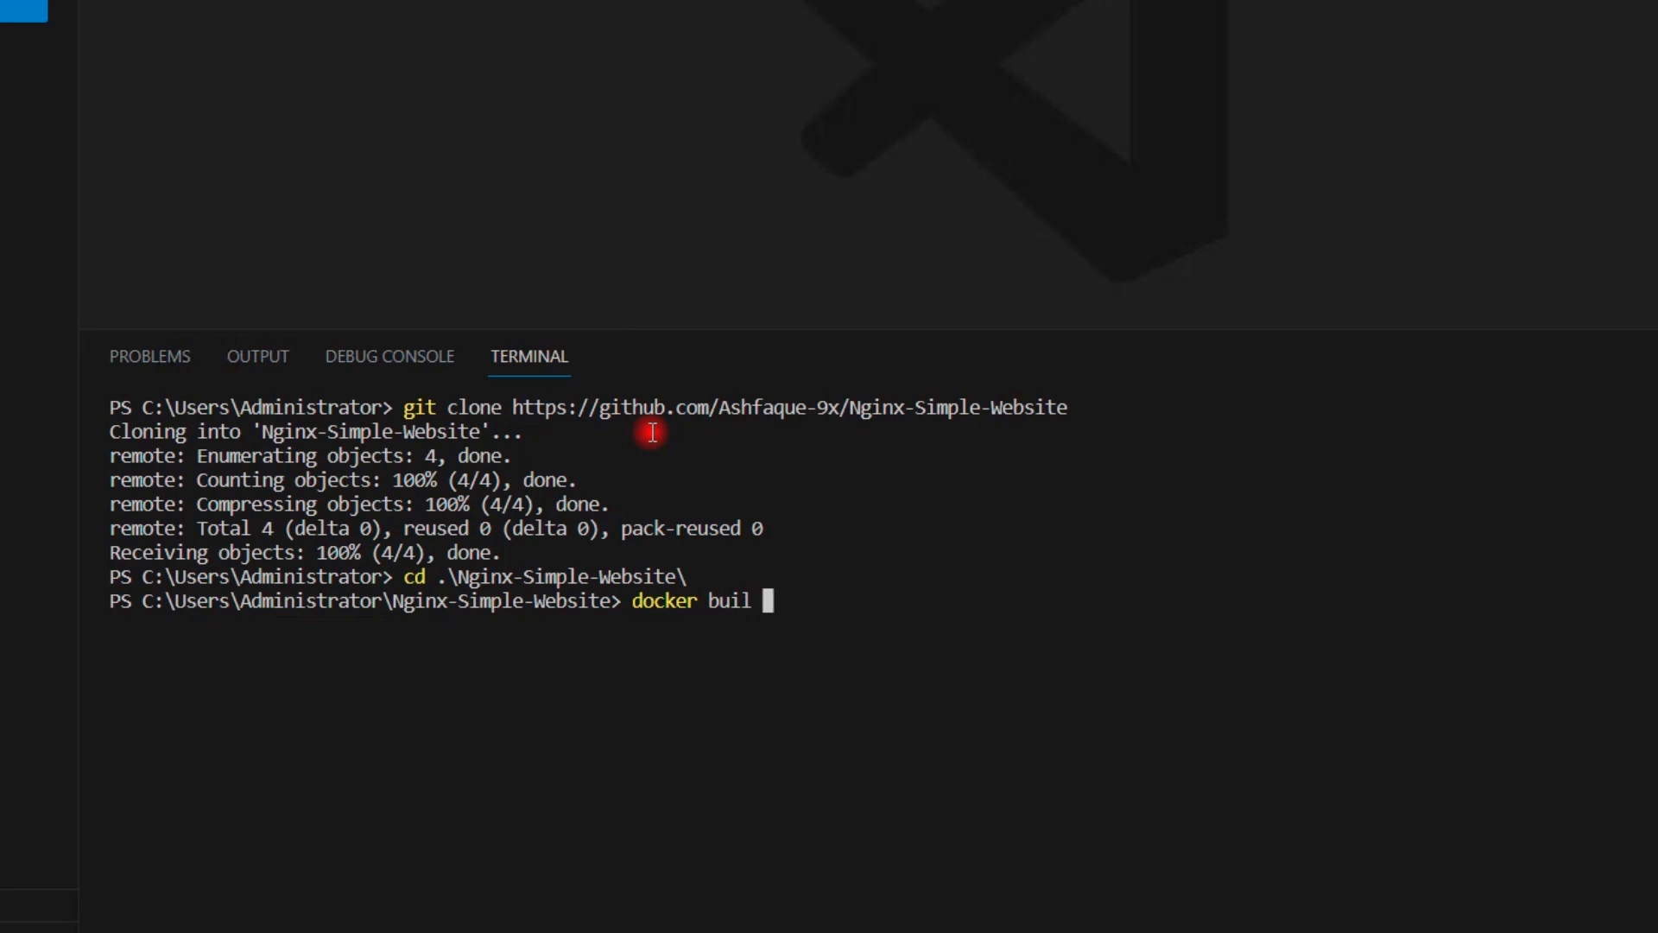
pyautogui.write('. -t nginx-simp')
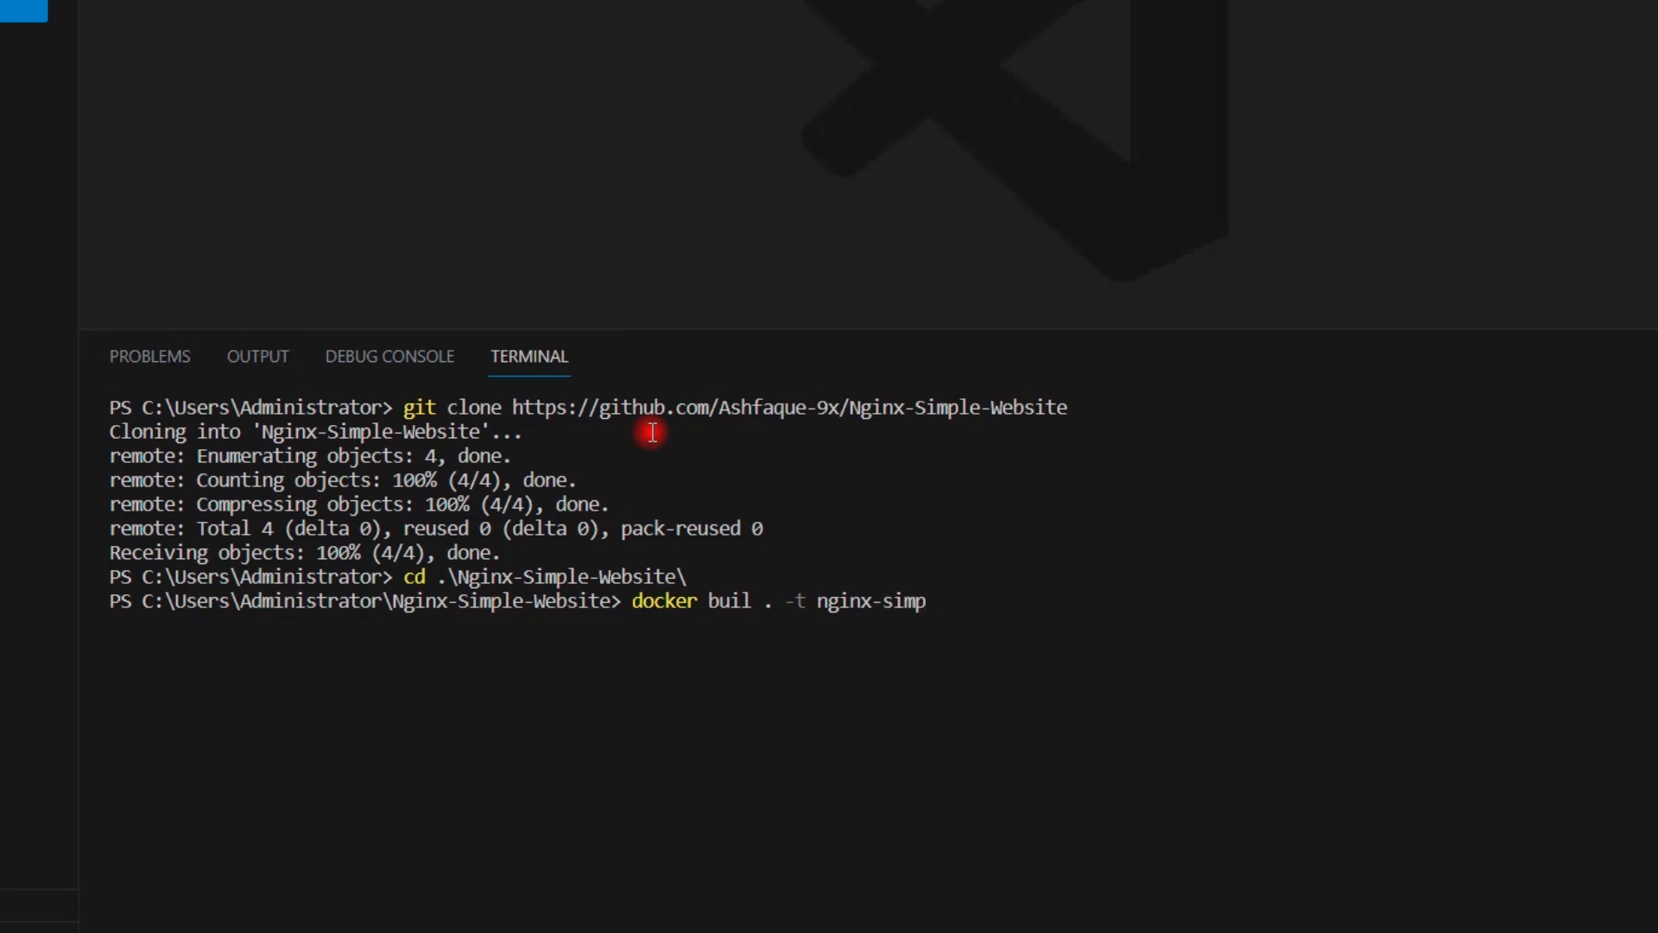
pyautogui.write('le-webso')
pyautogui.write('te')
pyautogui.press('Left')
pyautogui.press('Left')
pyautogui.press('Left')
pyautogui.press('Left')
pyautogui.press('Left')
pyautogui.press('Left')
pyautogui.press('Left')
pyautogui.press('Left')
pyautogui.press('Left')
pyautogui.press('Left')
pyautogui.press('Left')
pyautogui.press('Left')
pyautogui.press('Left')
pyautogui.press('Left')
pyautogui.press('Left')
pyautogui.press('Left')
pyautogui.press('Left')
pyautogui.press('Left')
pyautogui.press('Left')
pyautogui.press('Left')
pyautogui.press('Left')
pyautogui.press('Left')
pyautogui.press('Left')
pyautogui.press('Left')
pyautogui.press('Left')
pyautogui.write('d')
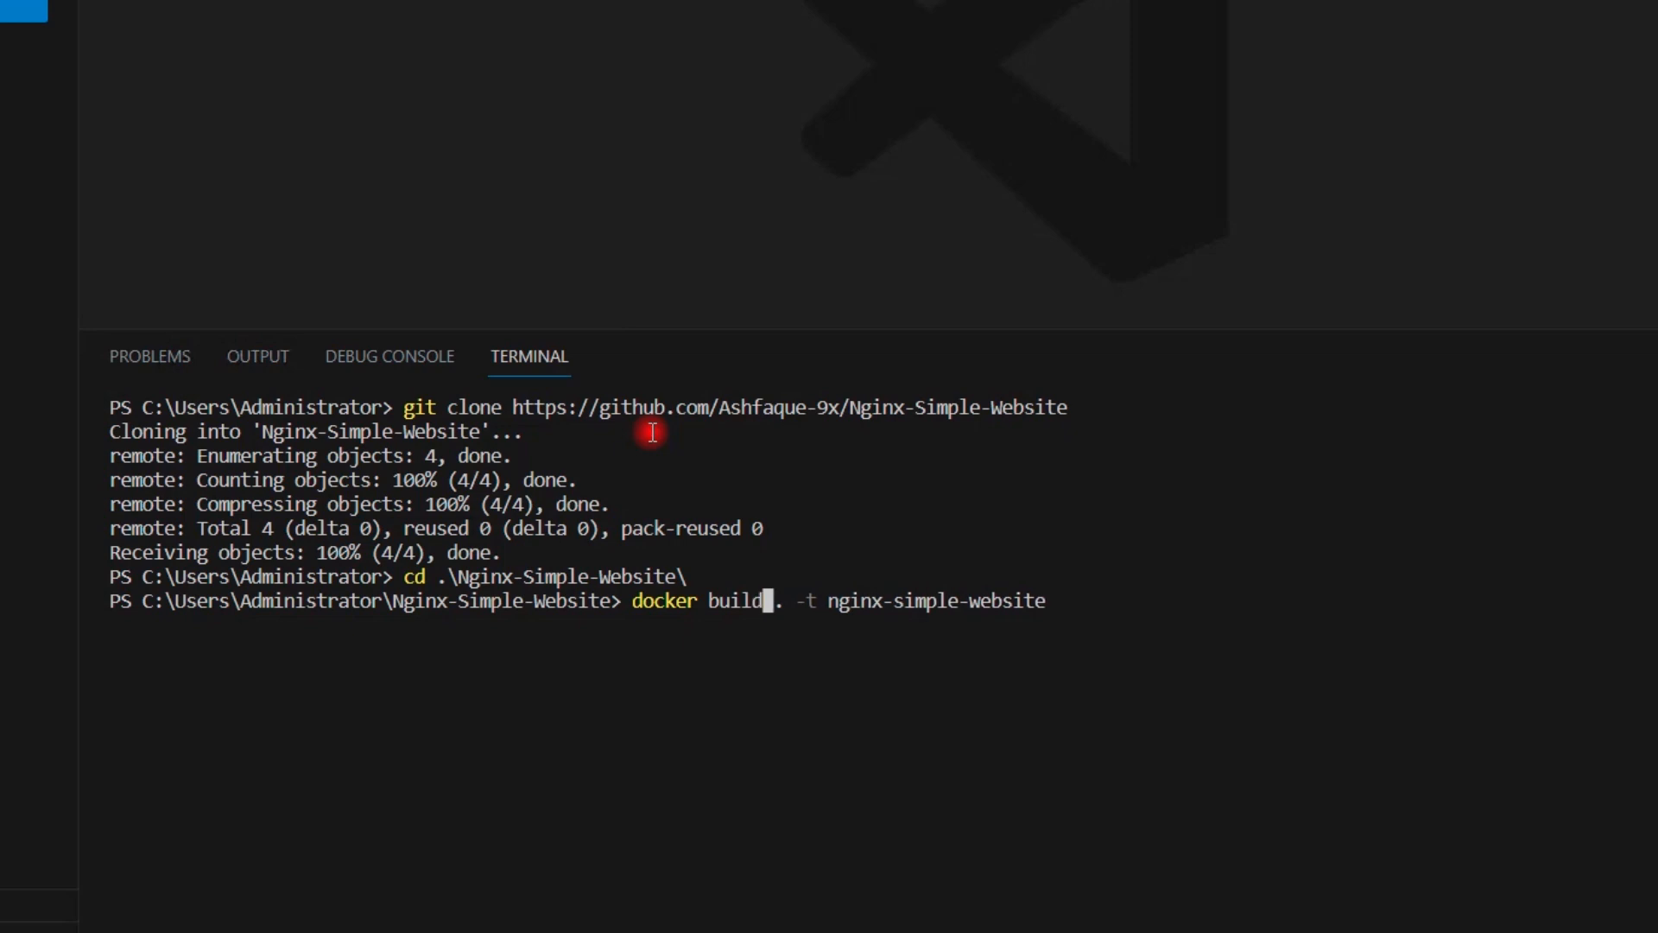
pyautogui.press('Right')
pyautogui.press('Right')
pyautogui.press('Right')
pyautogui.press('Right')
pyautogui.press('Right')
pyautogui.press('Right')
pyautogui.press('Right')
pyautogui.press('Right')
pyautogui.press('Right')
pyautogui.press('Right')
pyautogui.press('Right')
pyautogui.press('Right')
pyautogui.press('Right')
pyautogui.press('Right')
pyautogui.press('Right')
pyautogui.press('Right')
pyautogui.press('Right')
pyautogui.press('Right')
pyautogui.press('Right')
pyautogui.press('Right')
pyautogui.press('Right')
pyautogui.press('Right')
pyautogui.press('Right')
pyautogui.press('Right')
pyautogui.press('Return')
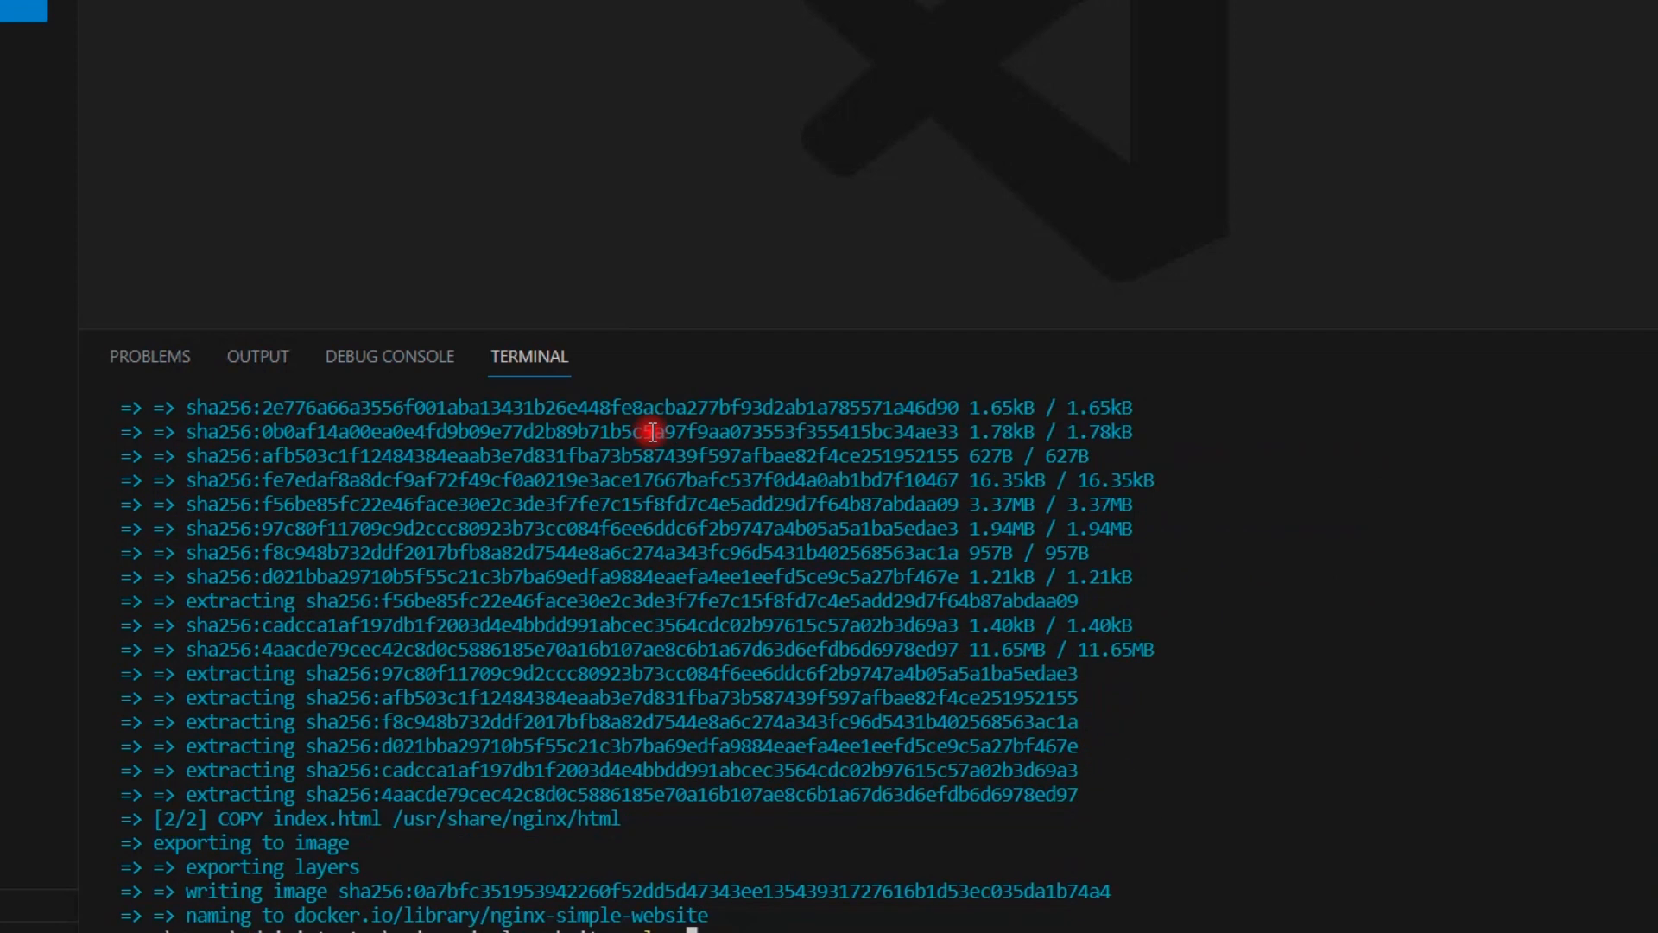
# Clear the terminal and list the local Docker images with docker images.
pyautogui.press('Return')
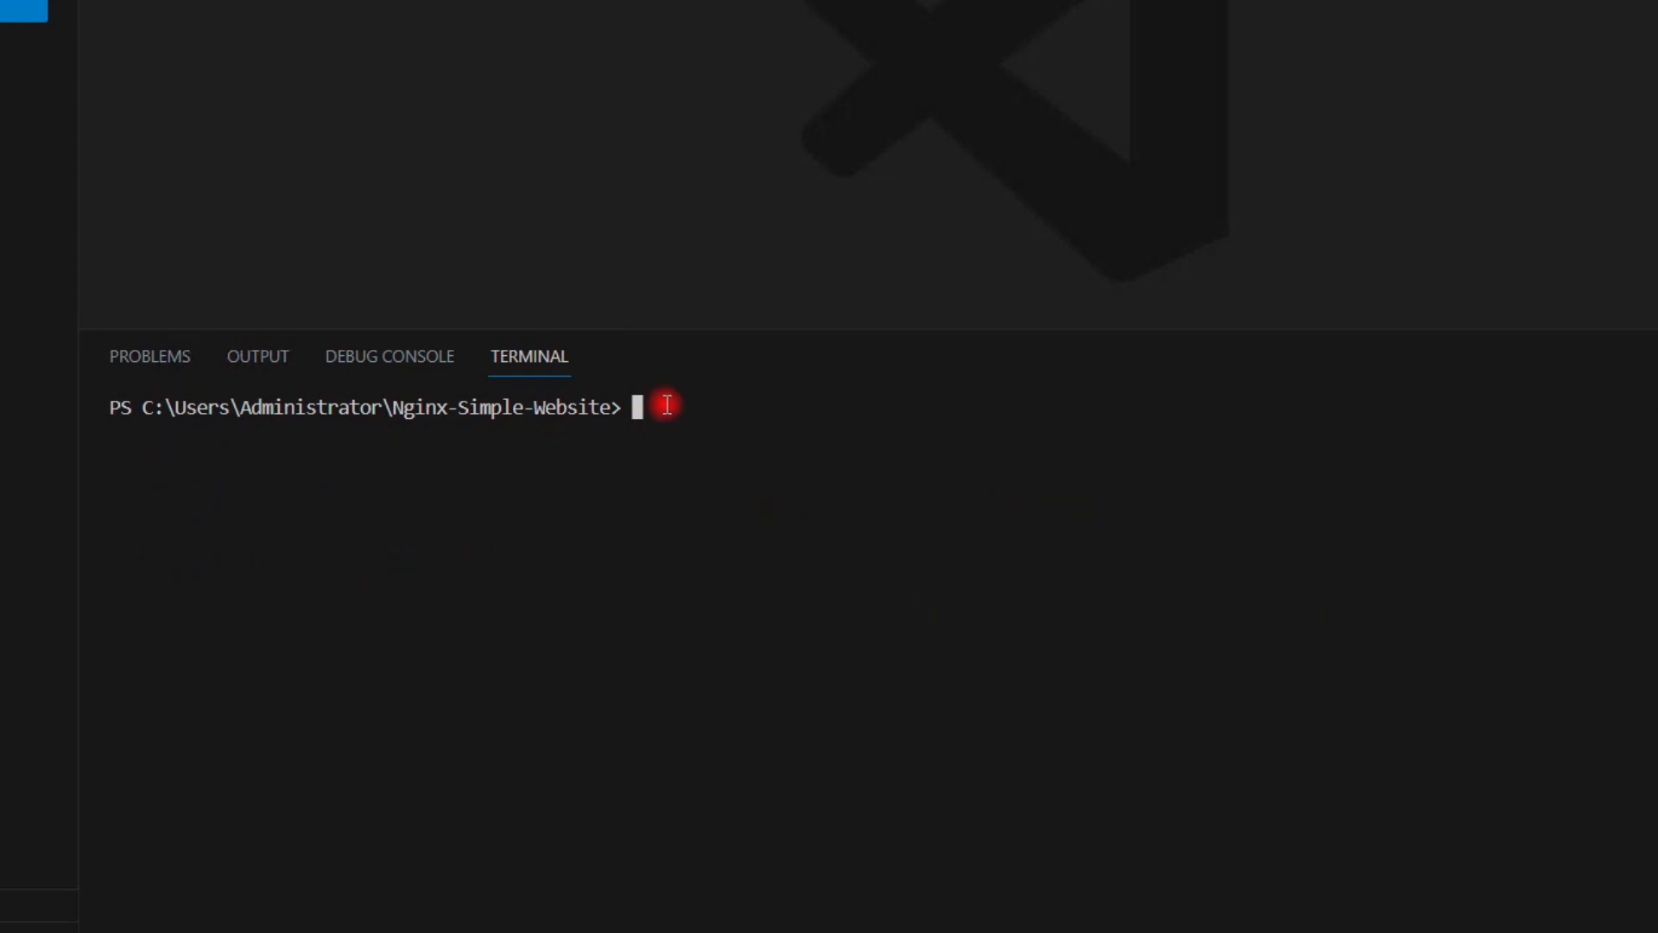
pyautogui.write('docker images')
pyautogui.press('Return')
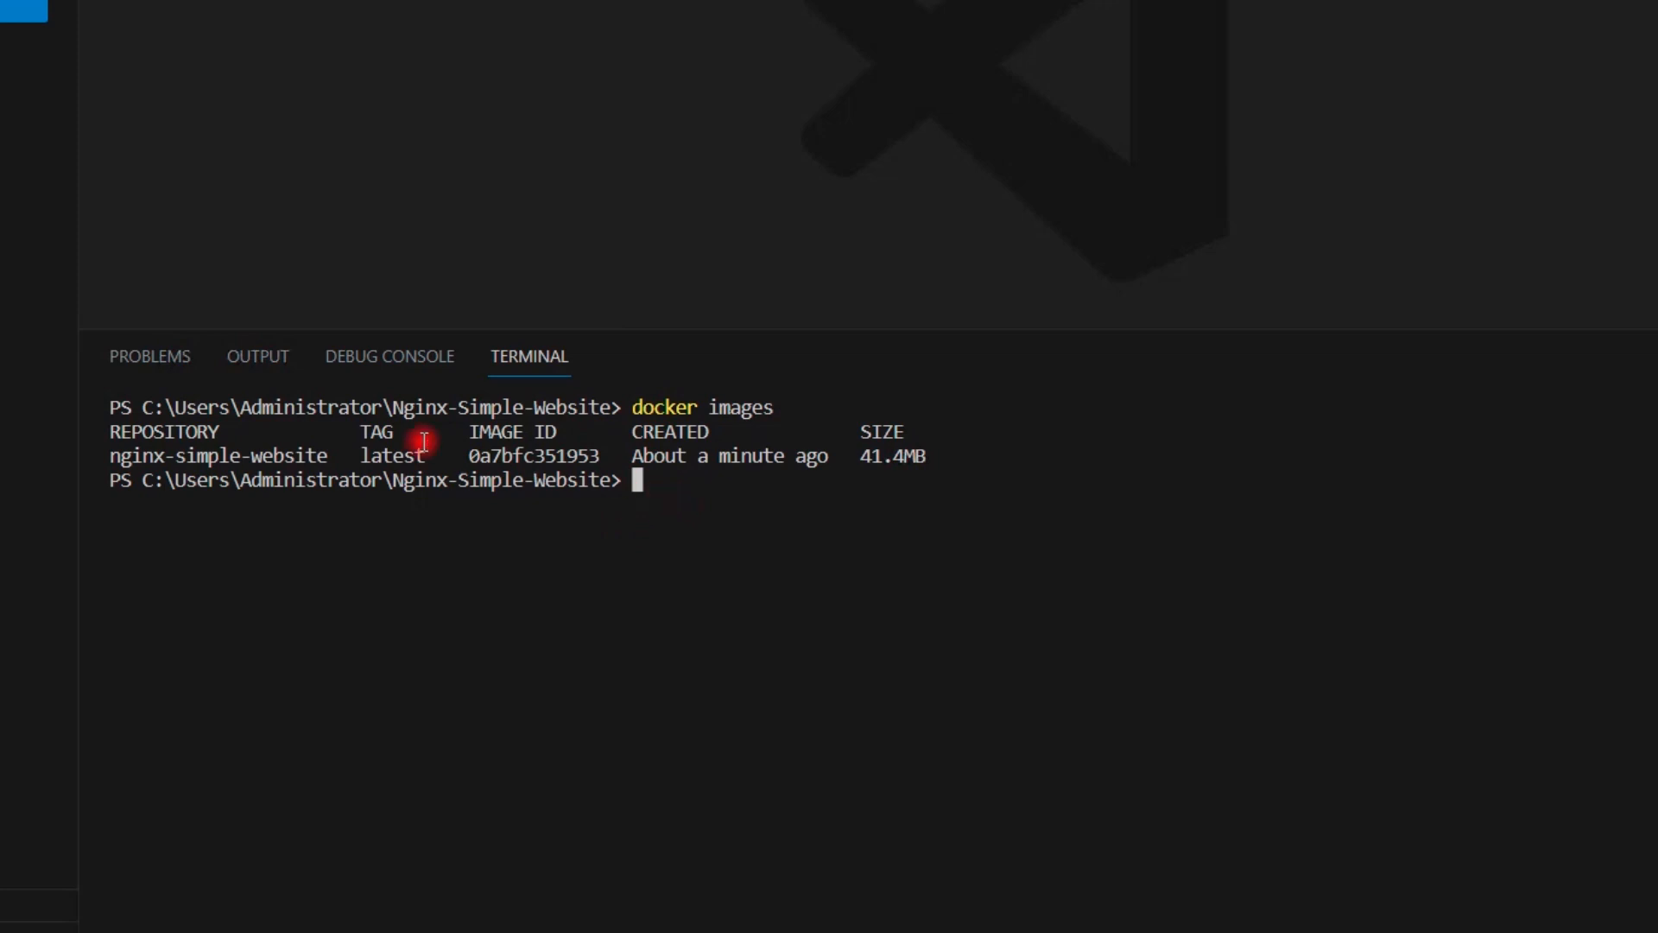
# Start a detached container from nginx-simple-website:latest with port mapping 80:80, using docker run -d -p 80:80.
pyautogui.doubleClick(293, 456)
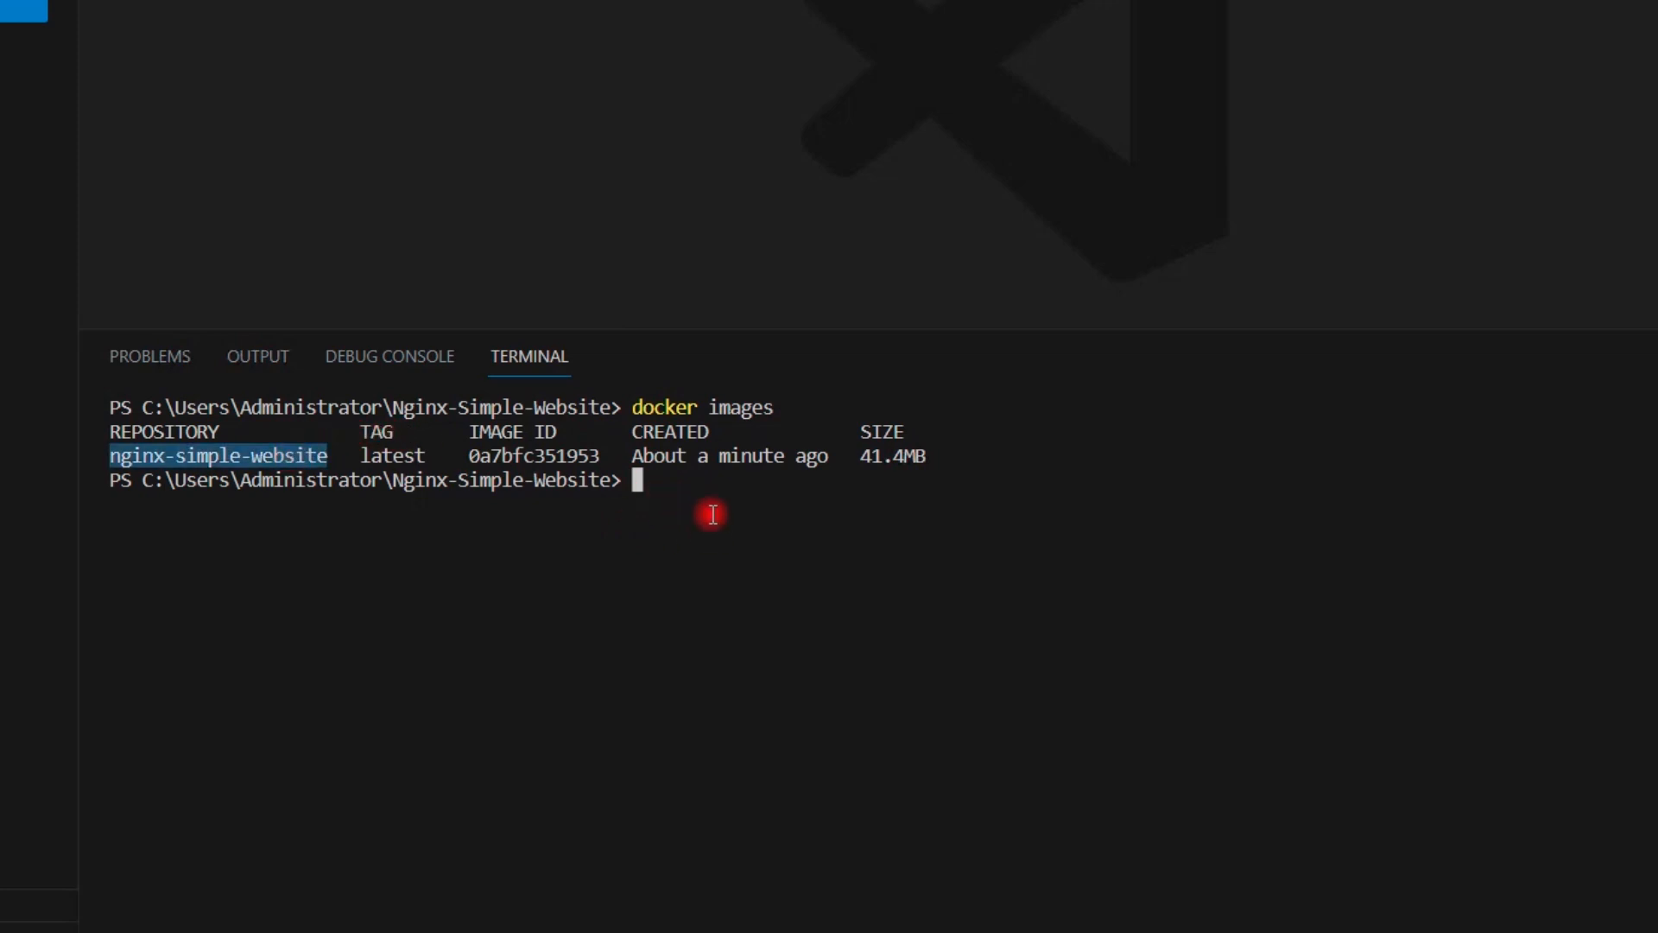
pyautogui.hotkey('ctrl', 'c')
pyautogui.write('docker ')
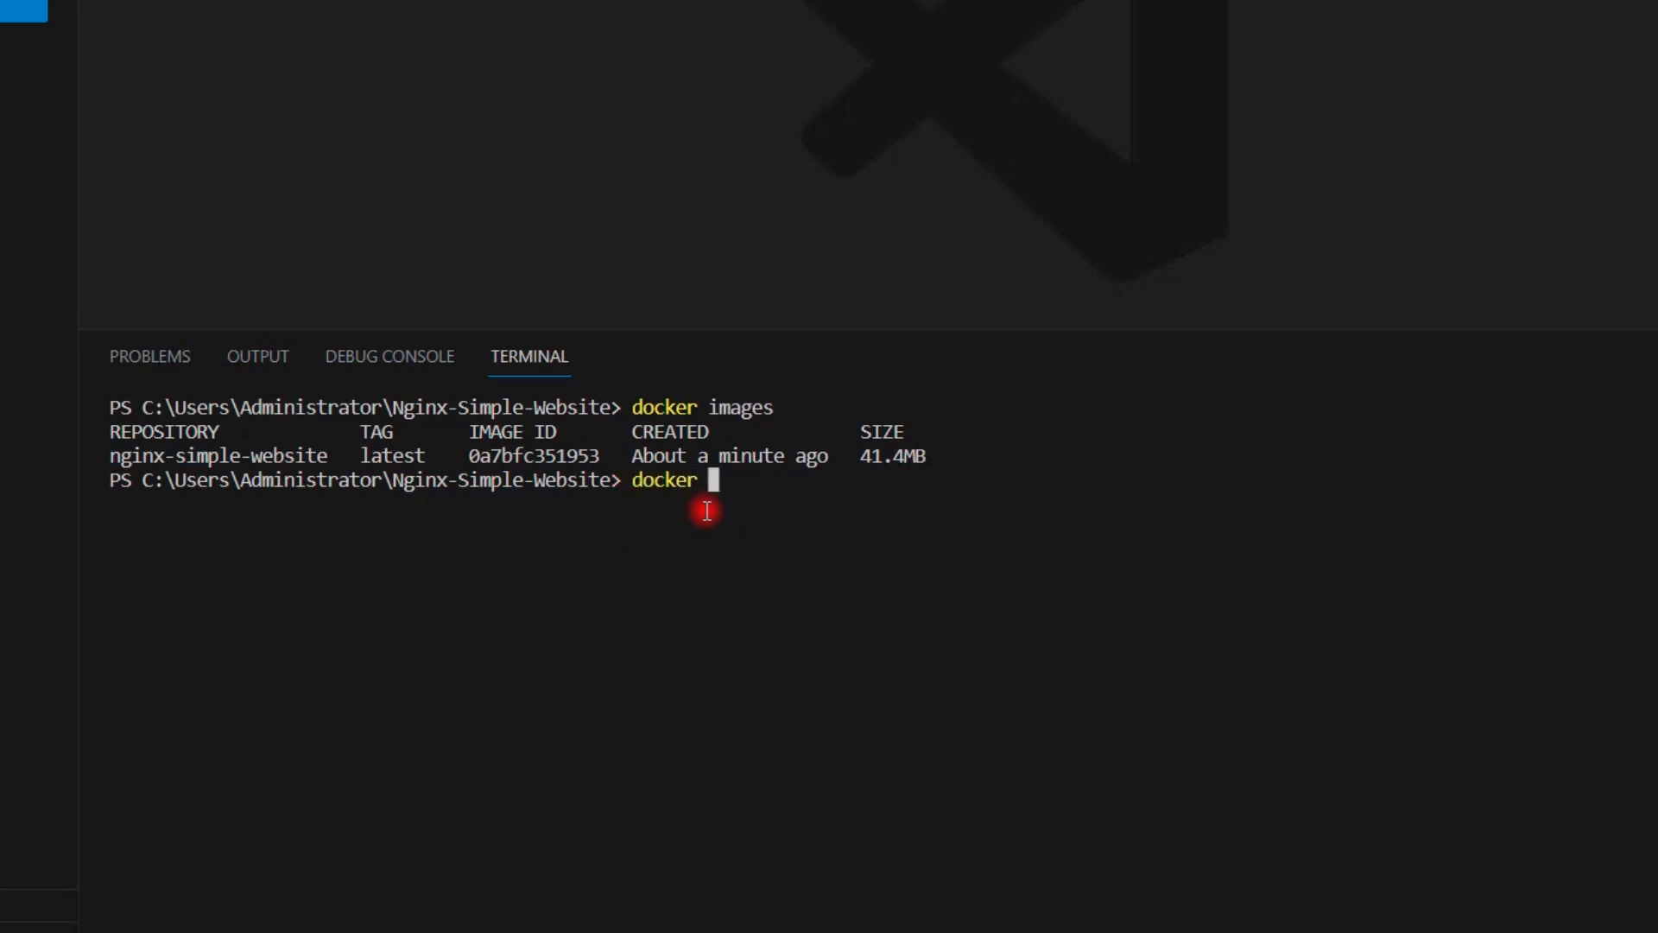
pyautogui.write('run -d -p 80:8')
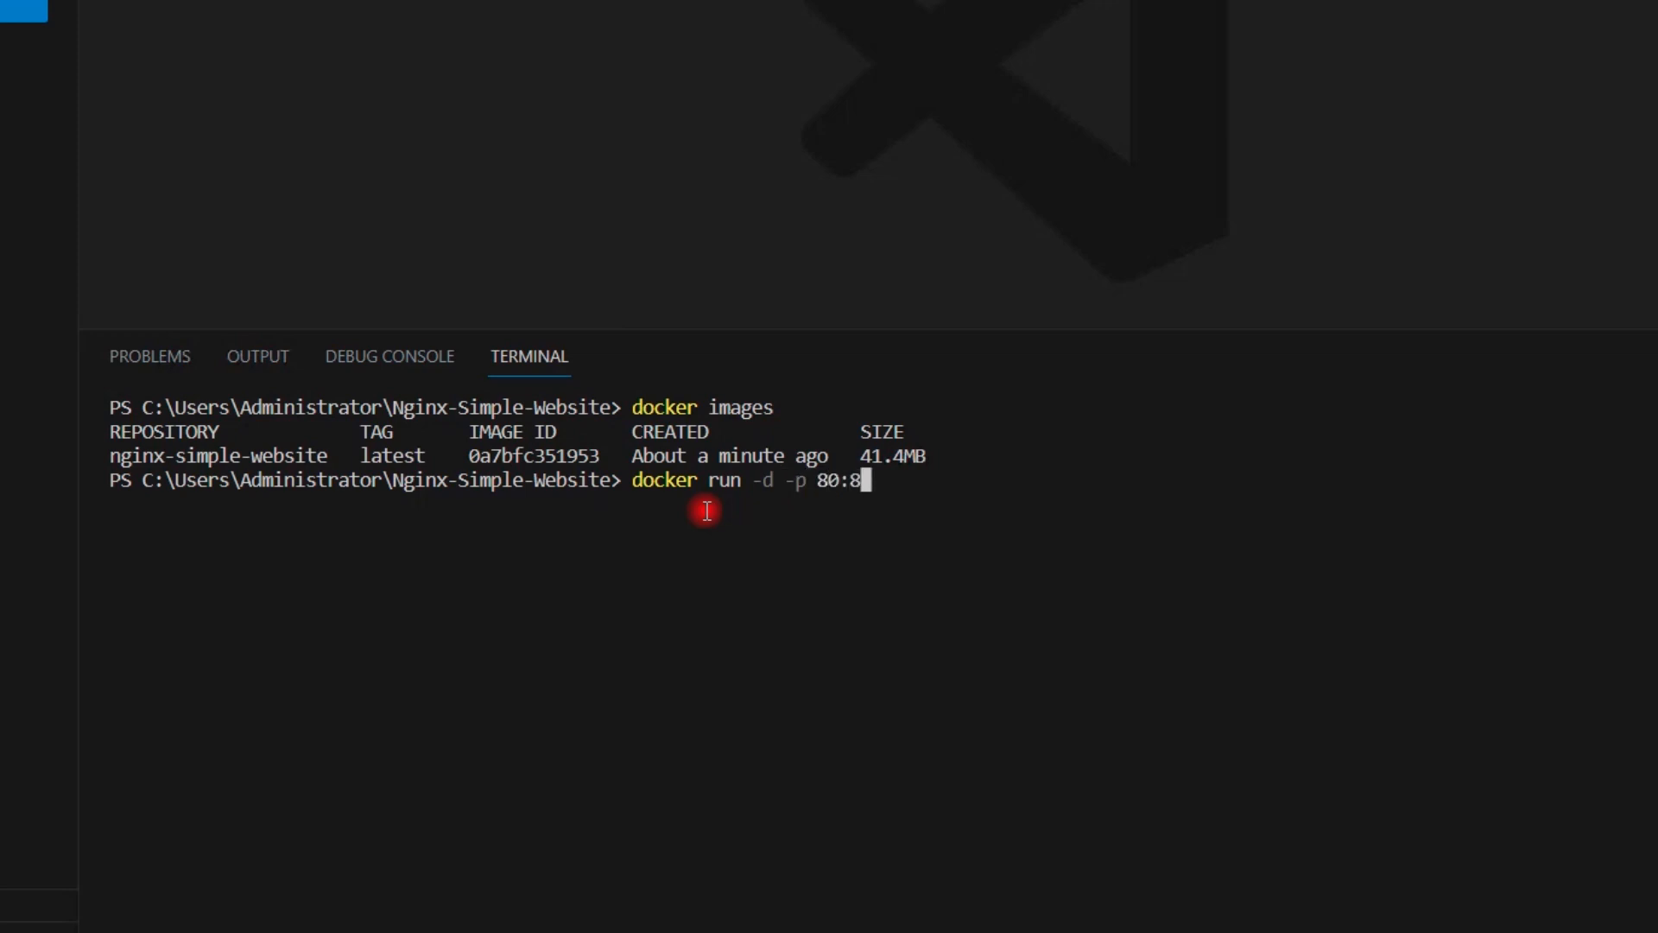
pyautogui.write('0 n')
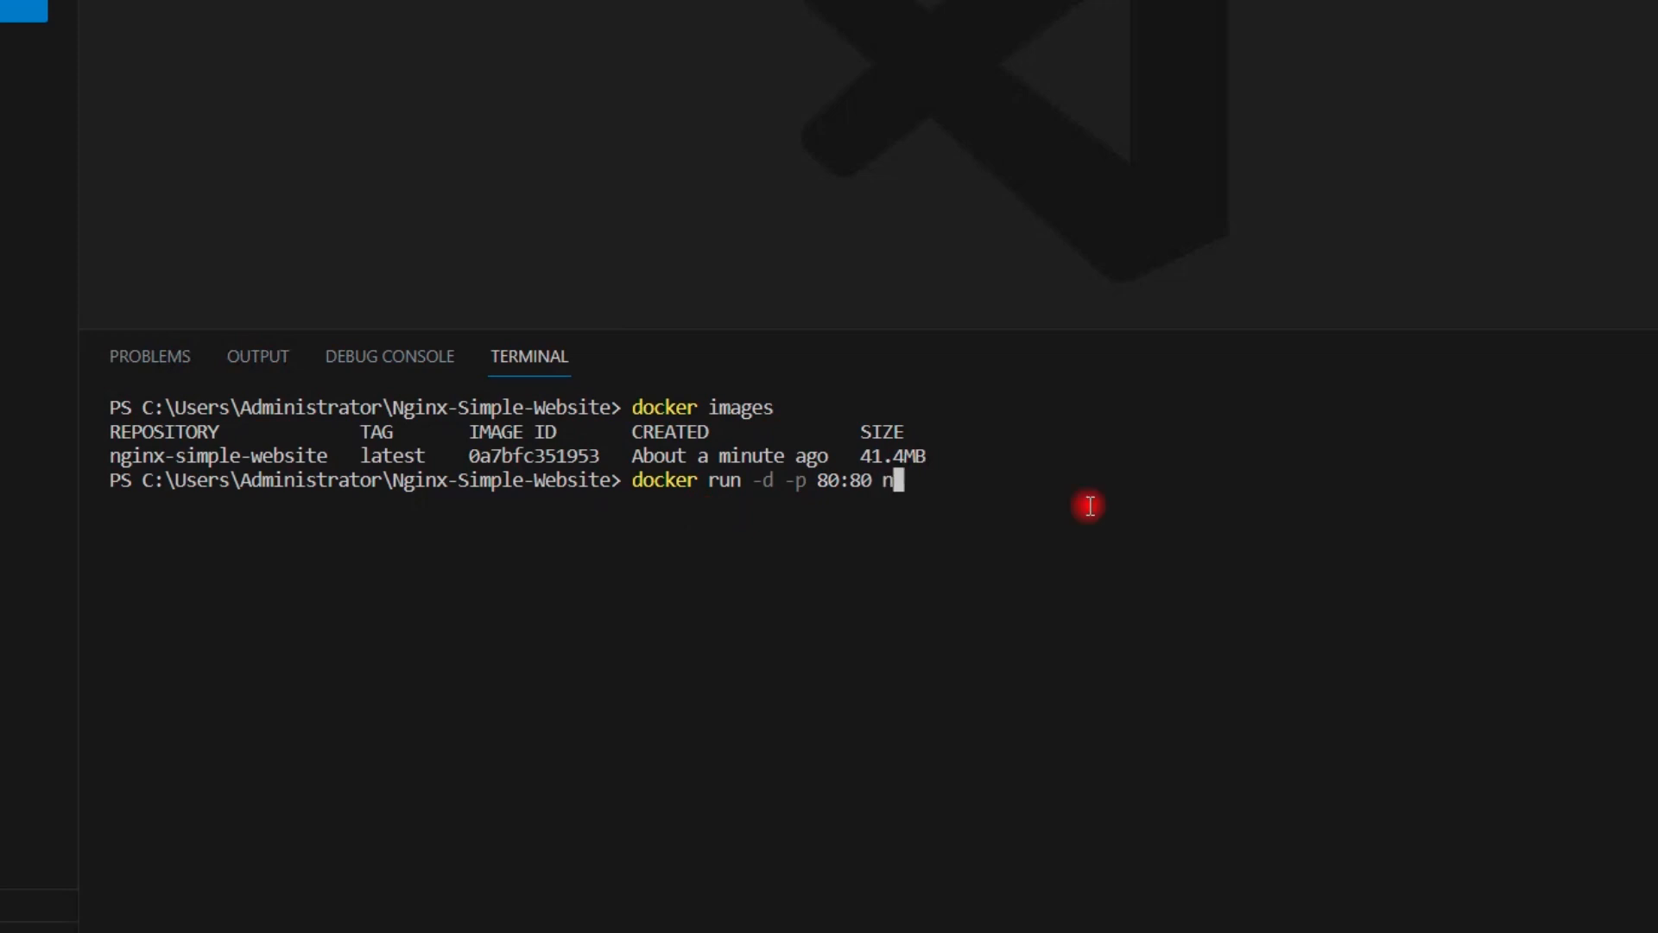
pyautogui.write('ginx-simple')
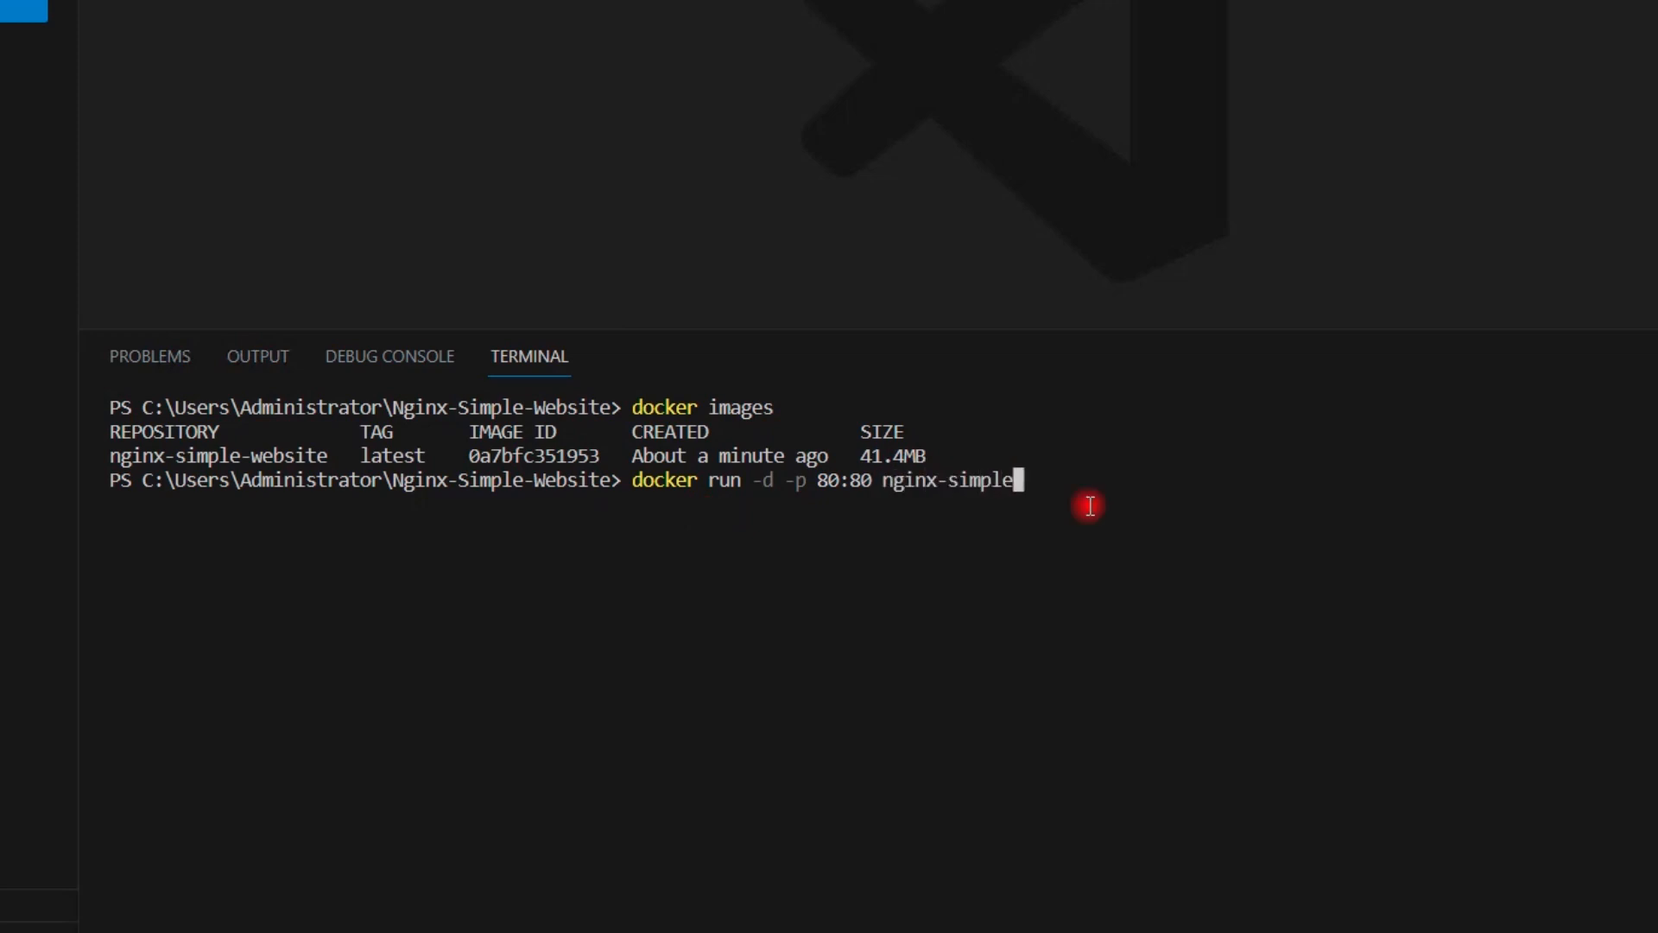
pyautogui.write('-website:latest')
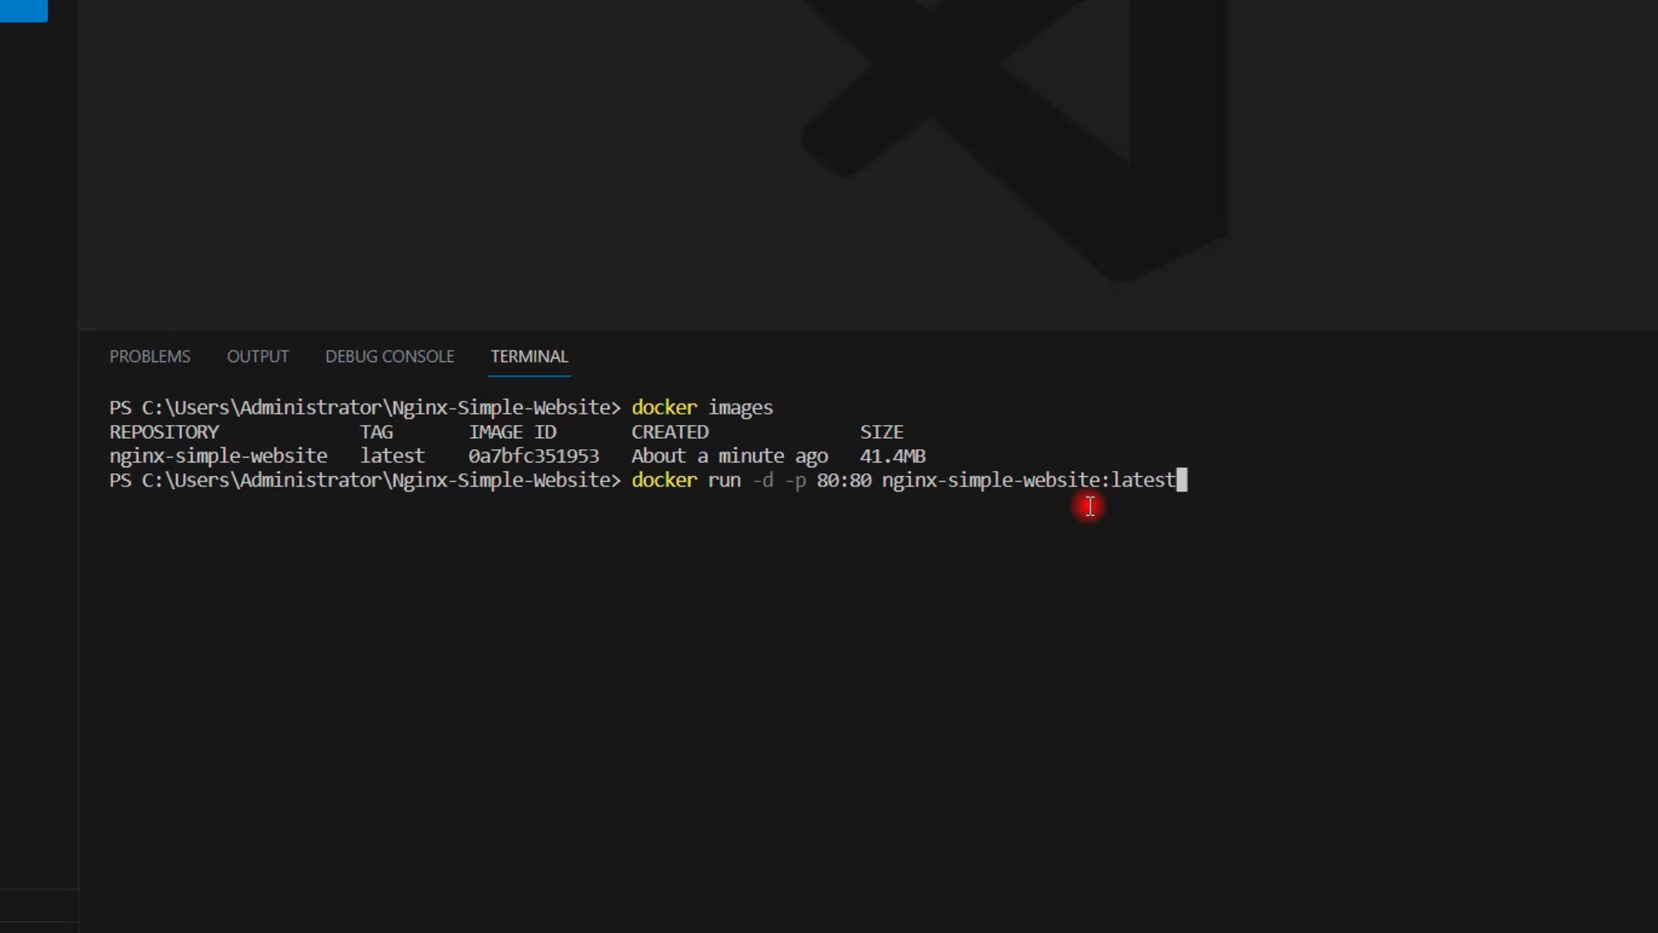
pyautogui.press('Return')
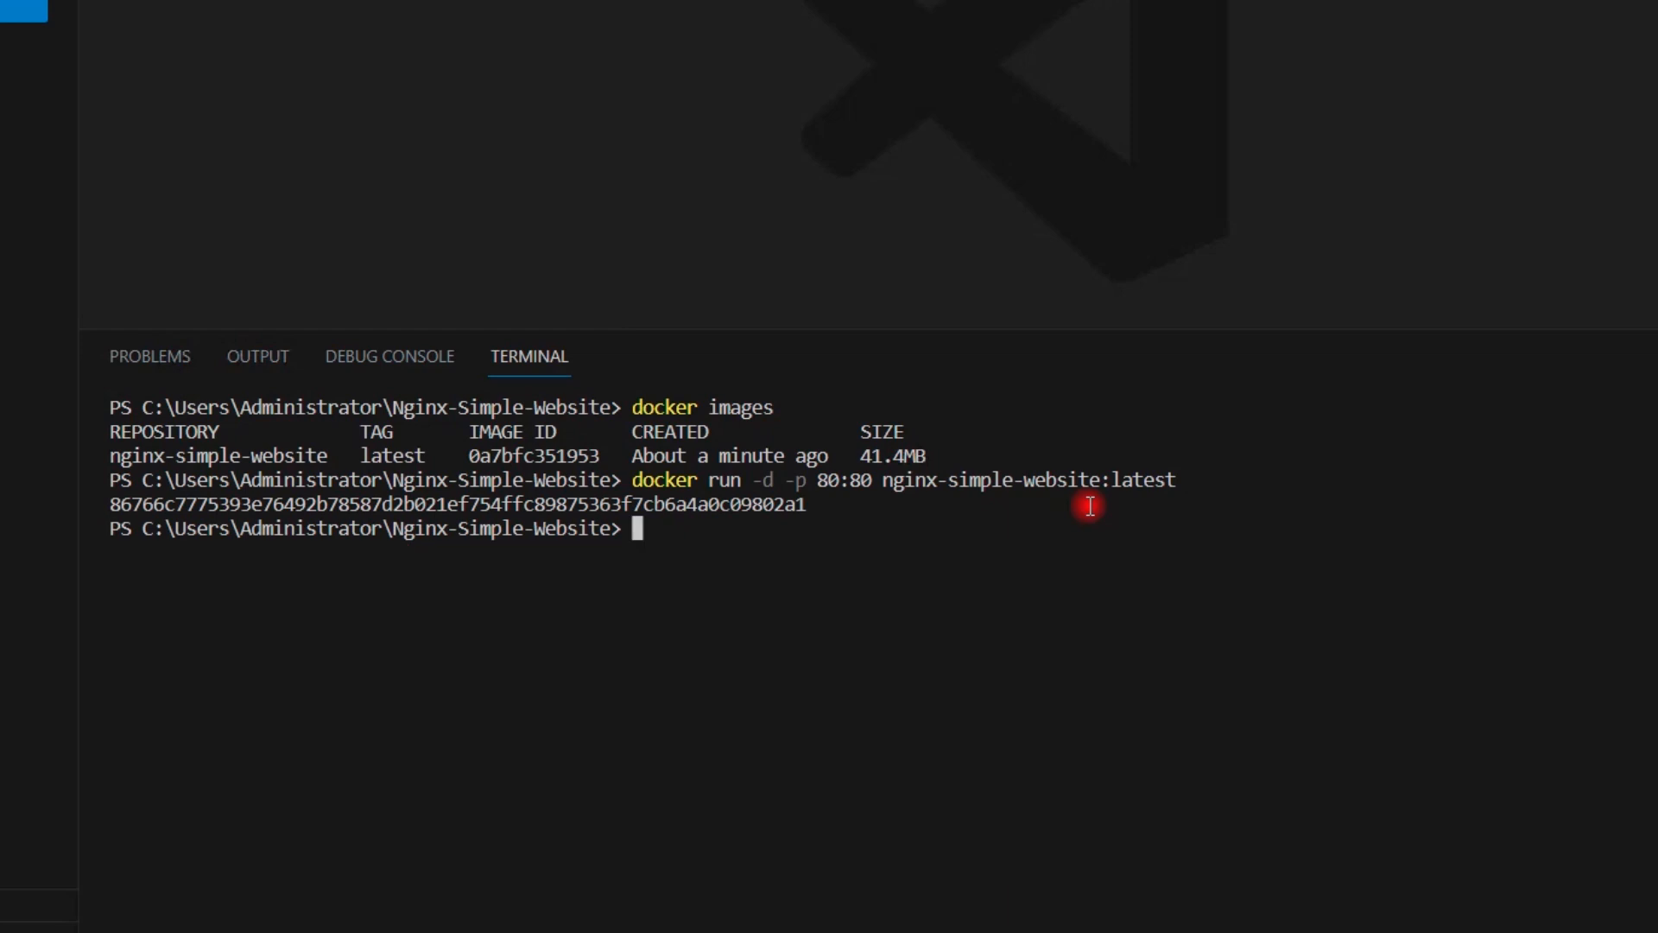
# List the running containers with docker ps.
pyautogui.write('docker p')
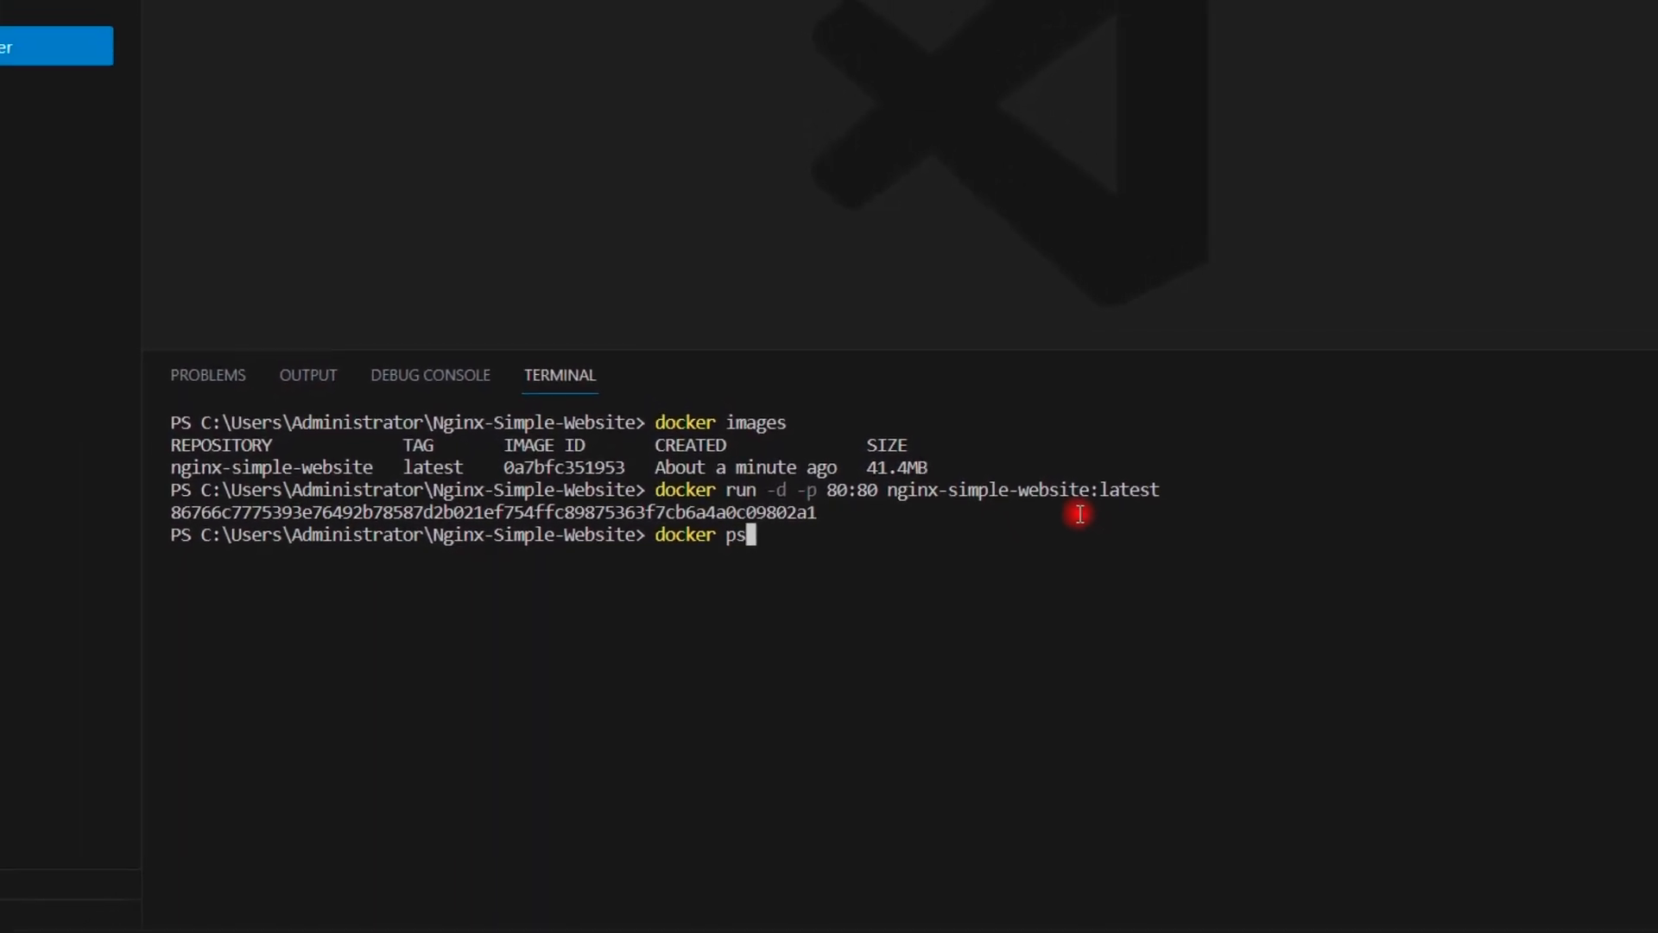
pyautogui.write('s')
pyautogui.press('Return')
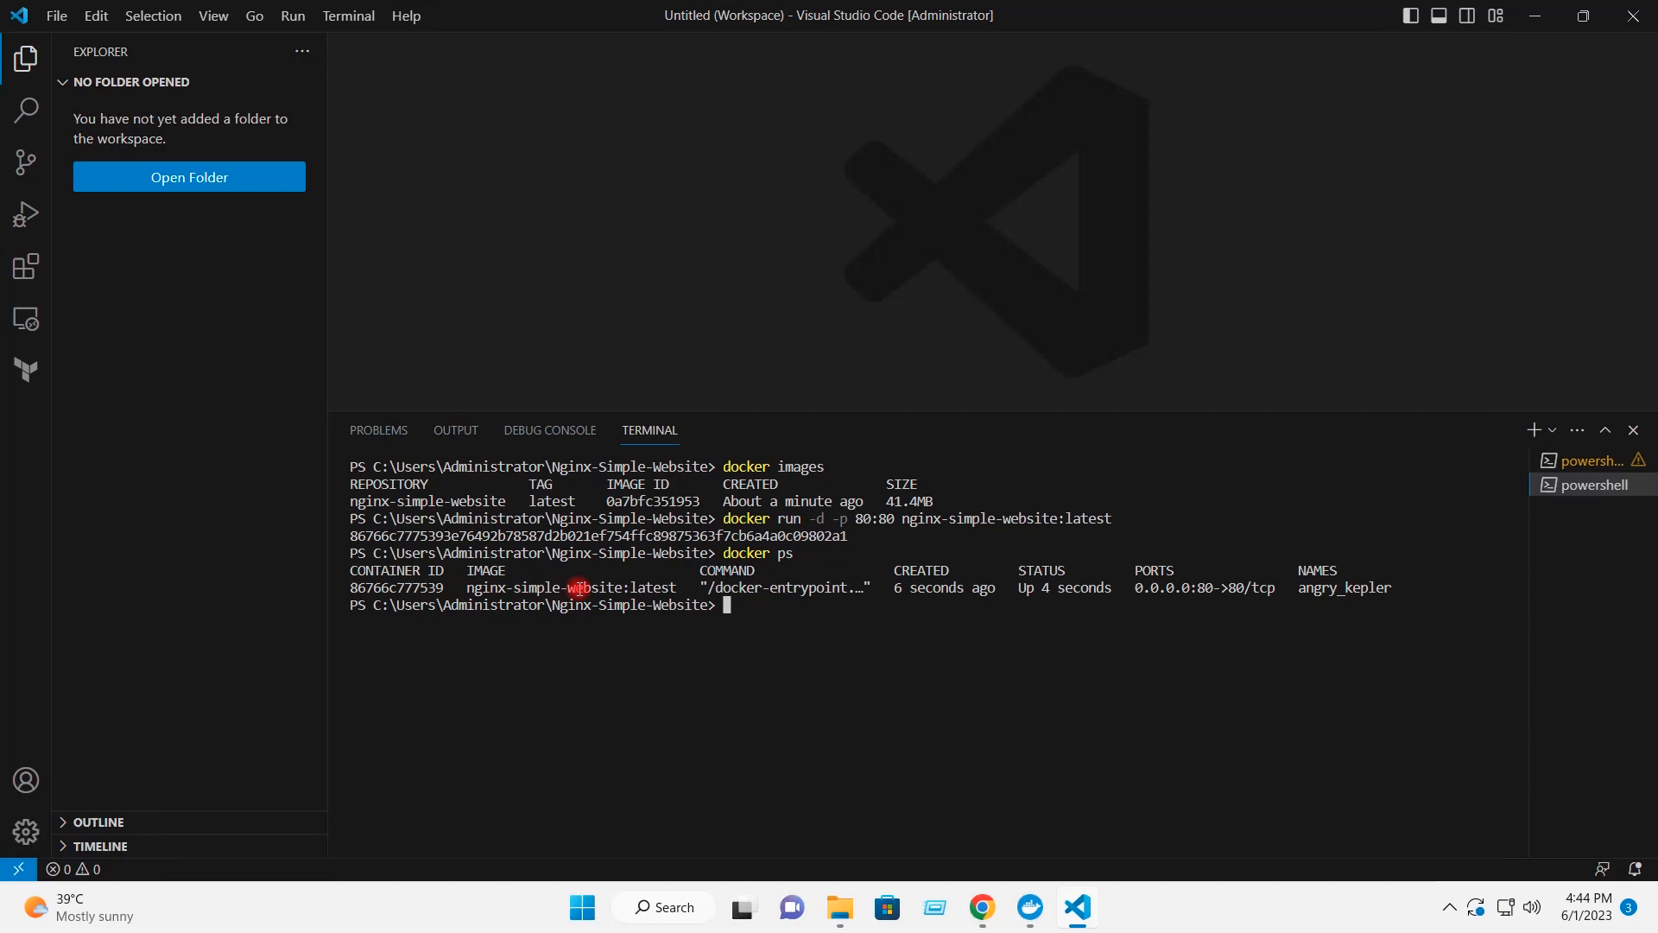
# Switch to Docker Desktop, check its Containers and Images lists for the nginx-simple-website entries, and minimize its window.
pyautogui.click(1026, 908)
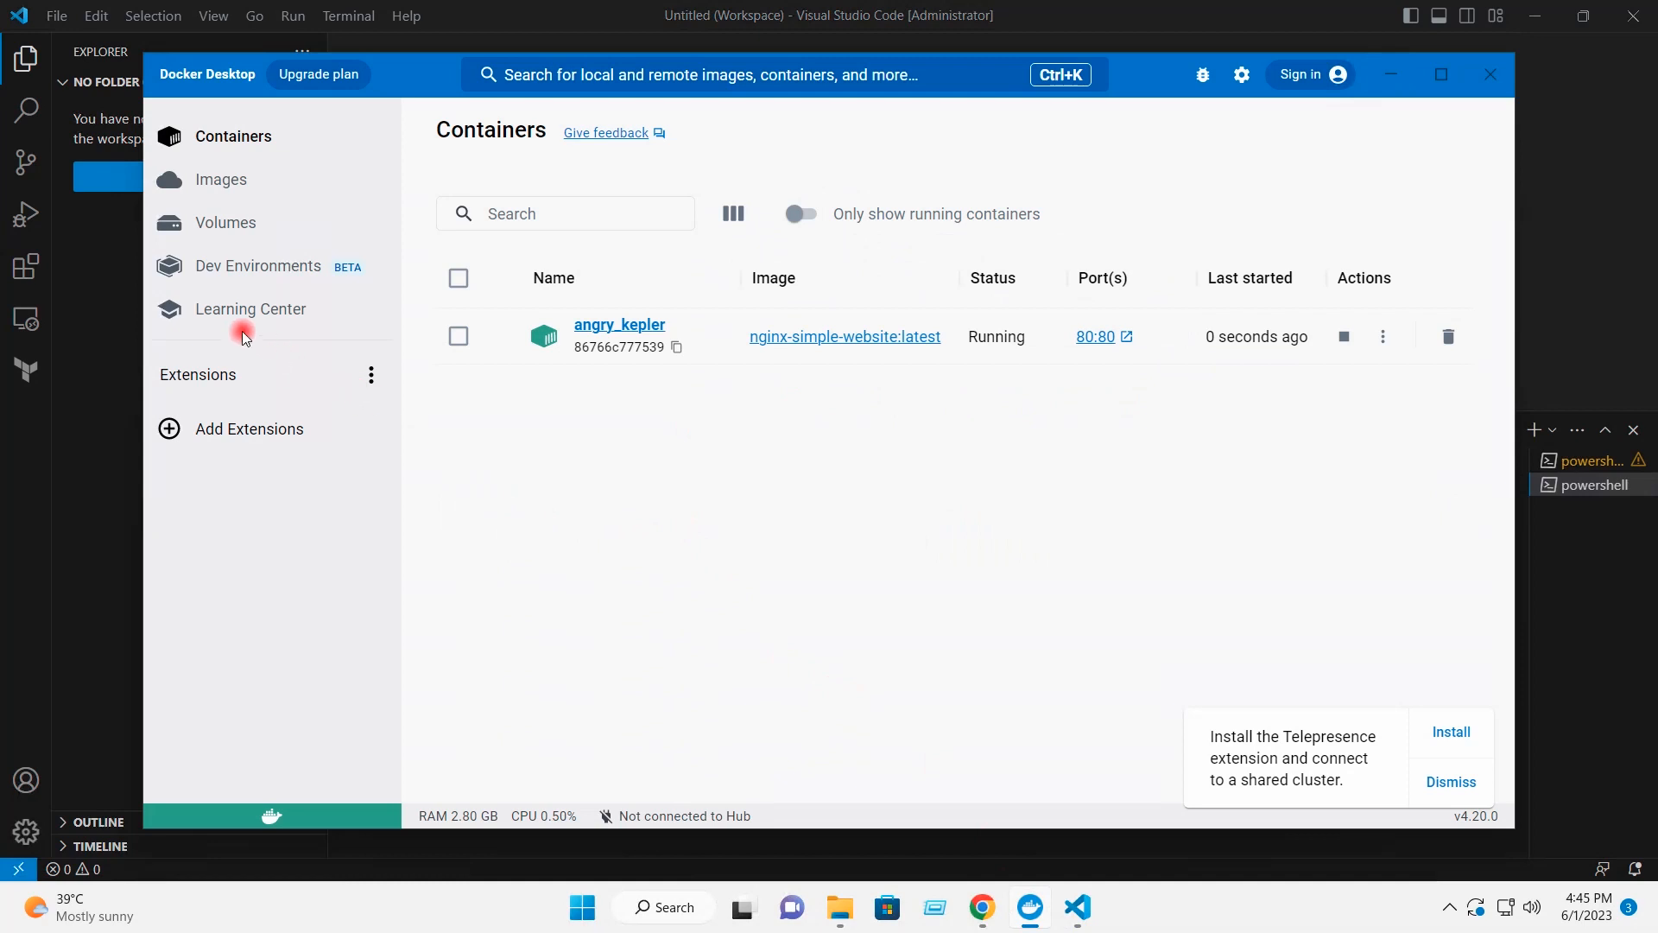
pyautogui.click(213, 179)
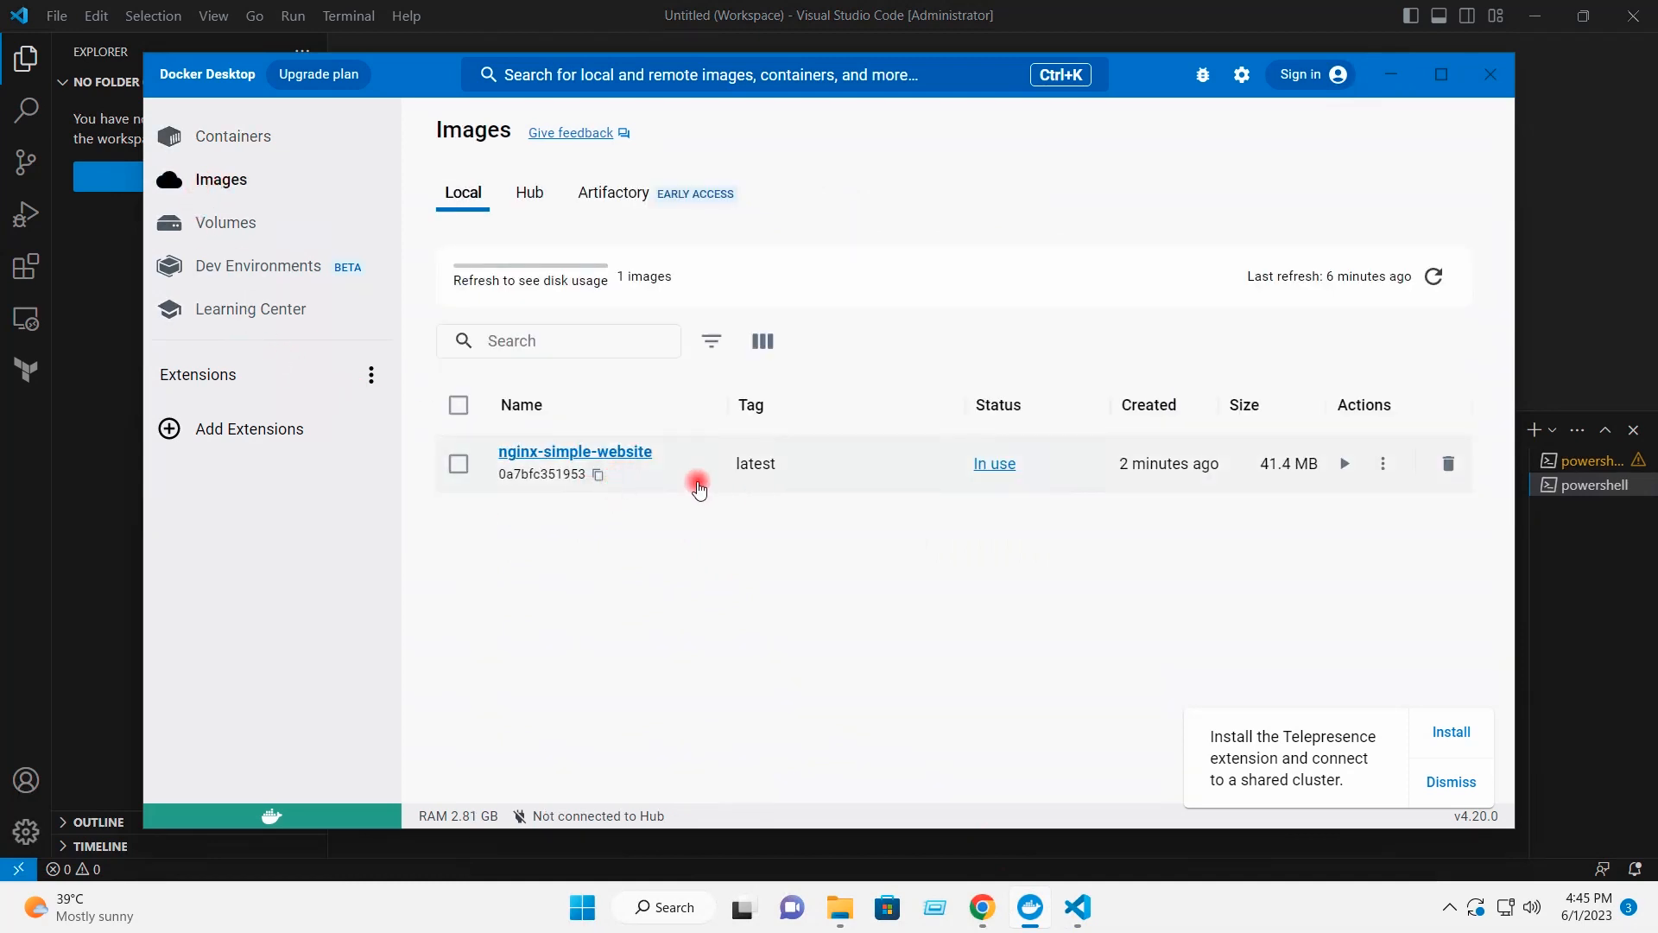
pyautogui.click(211, 142)
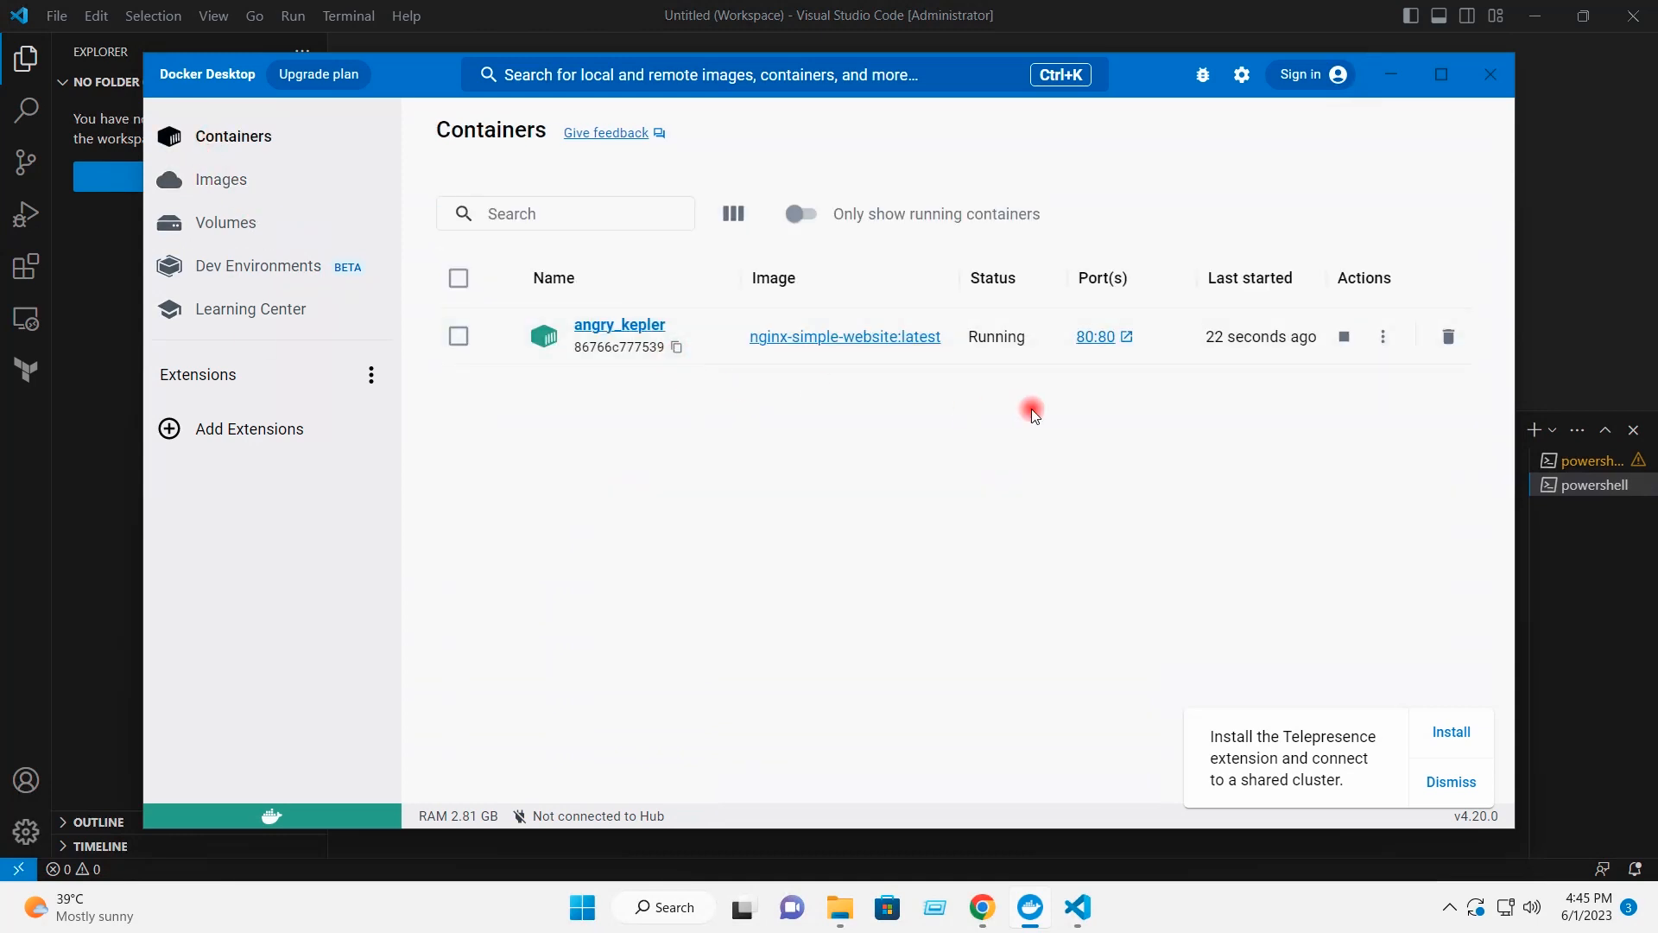
pyautogui.click(1390, 74)
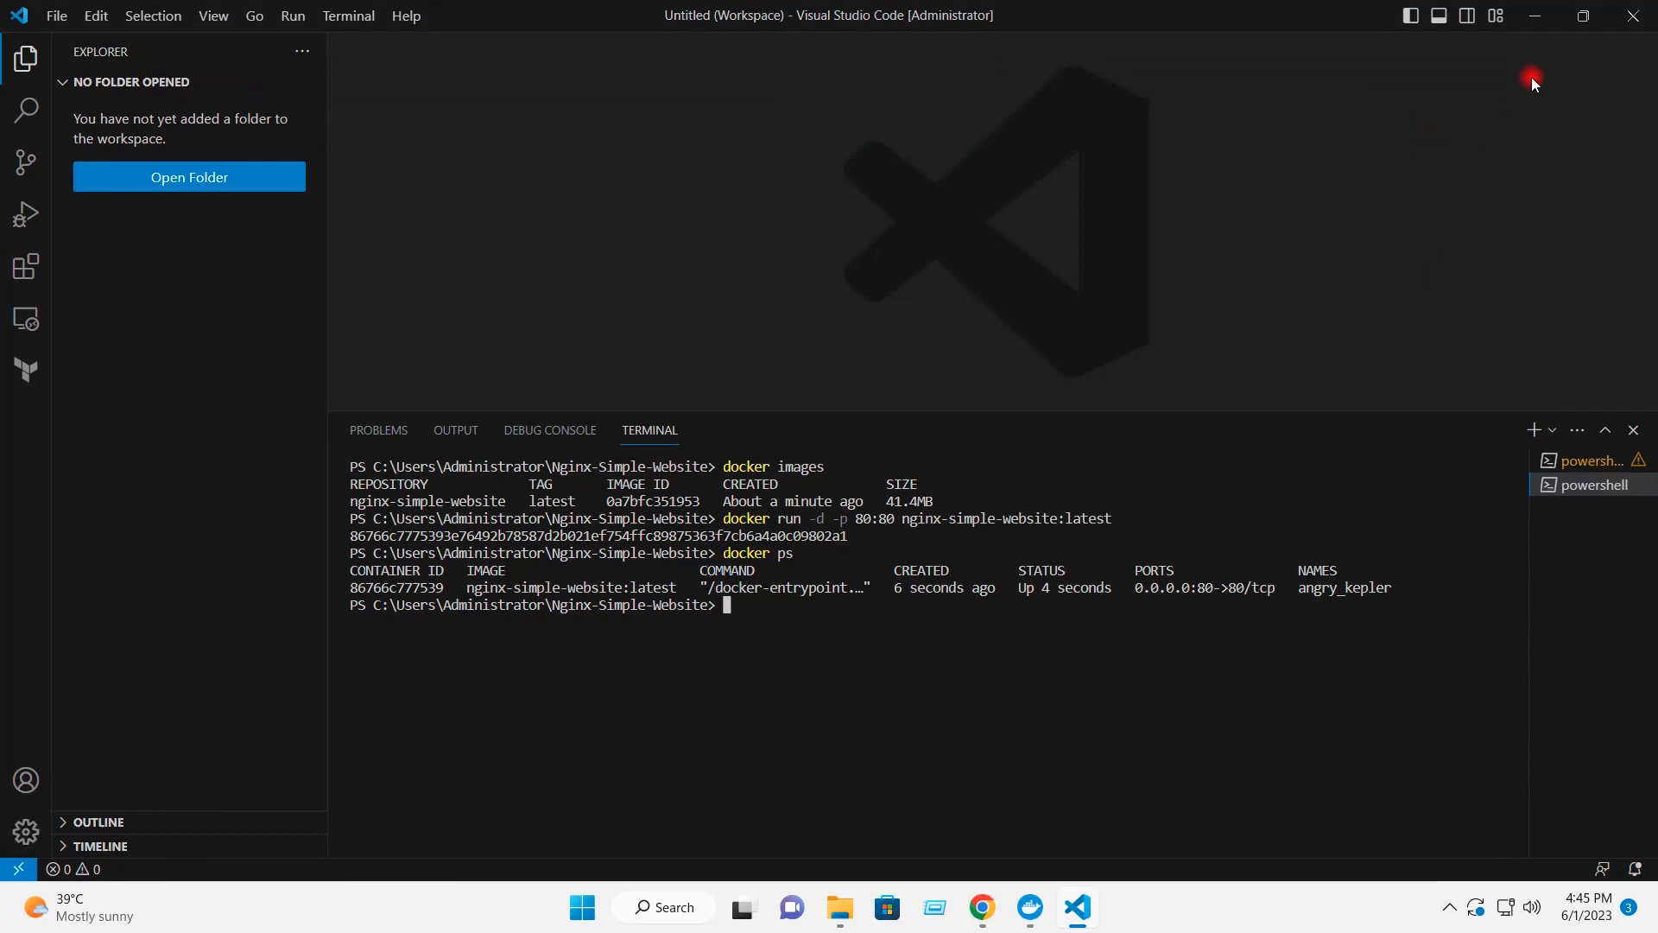
# Minimize Visual Studio Code, switch to Chrome, and open localhost in a new tab to check the website's heading.
pyautogui.click(1535, 16)
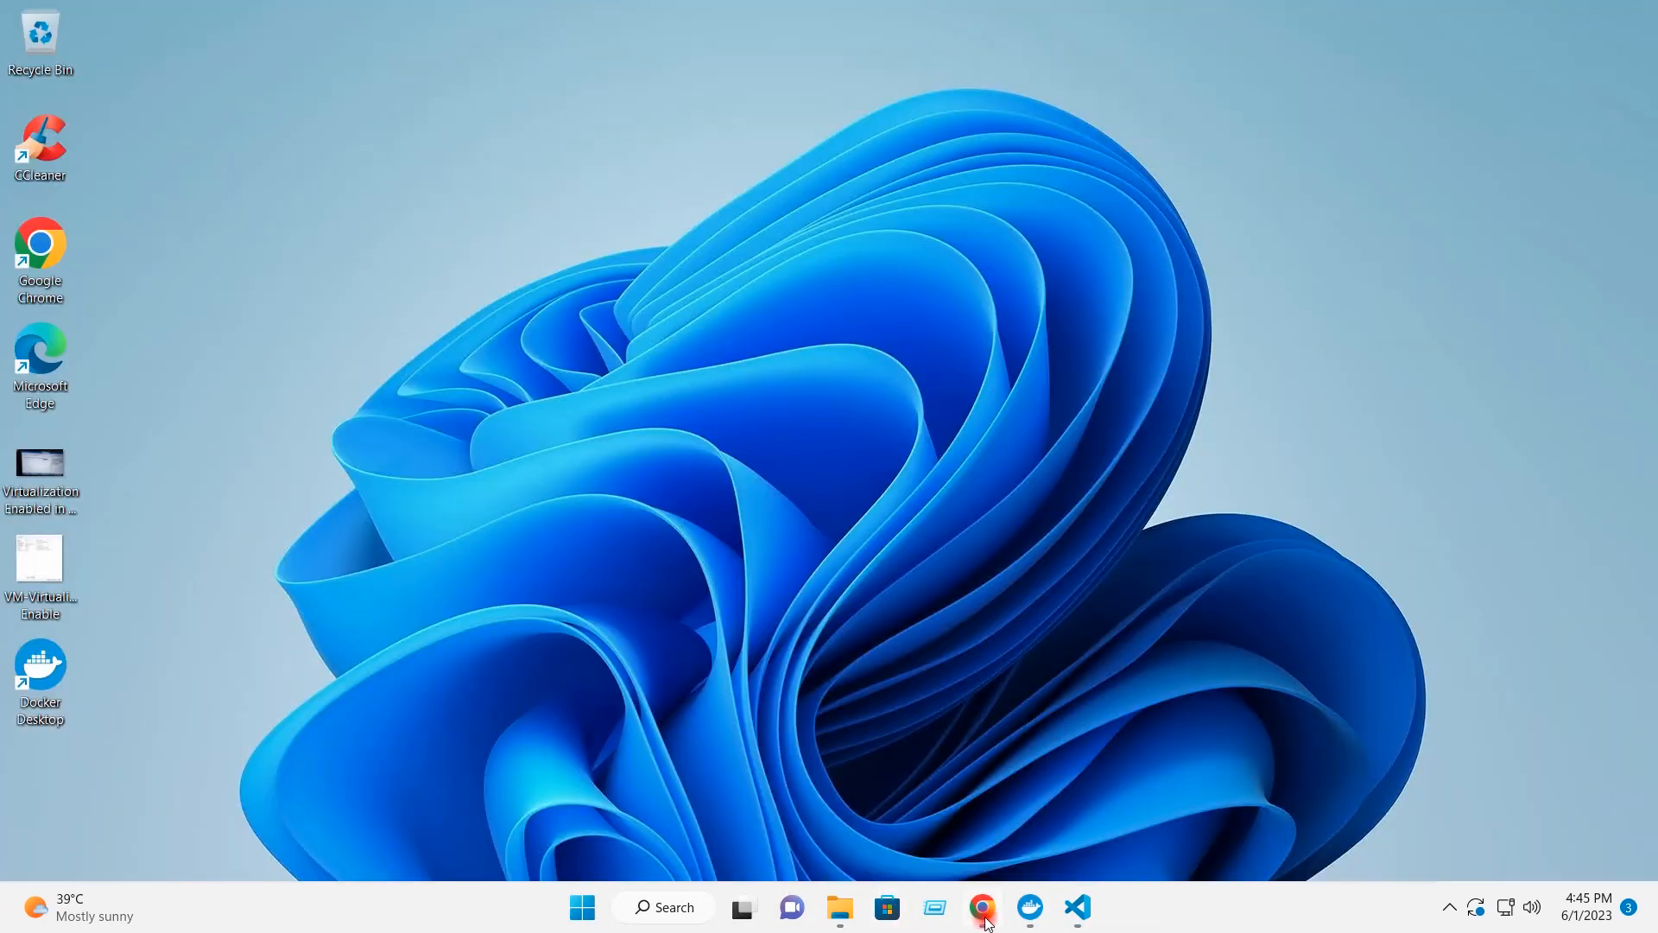
pyautogui.moveTo(991, 904)
pyautogui.click(991, 812)
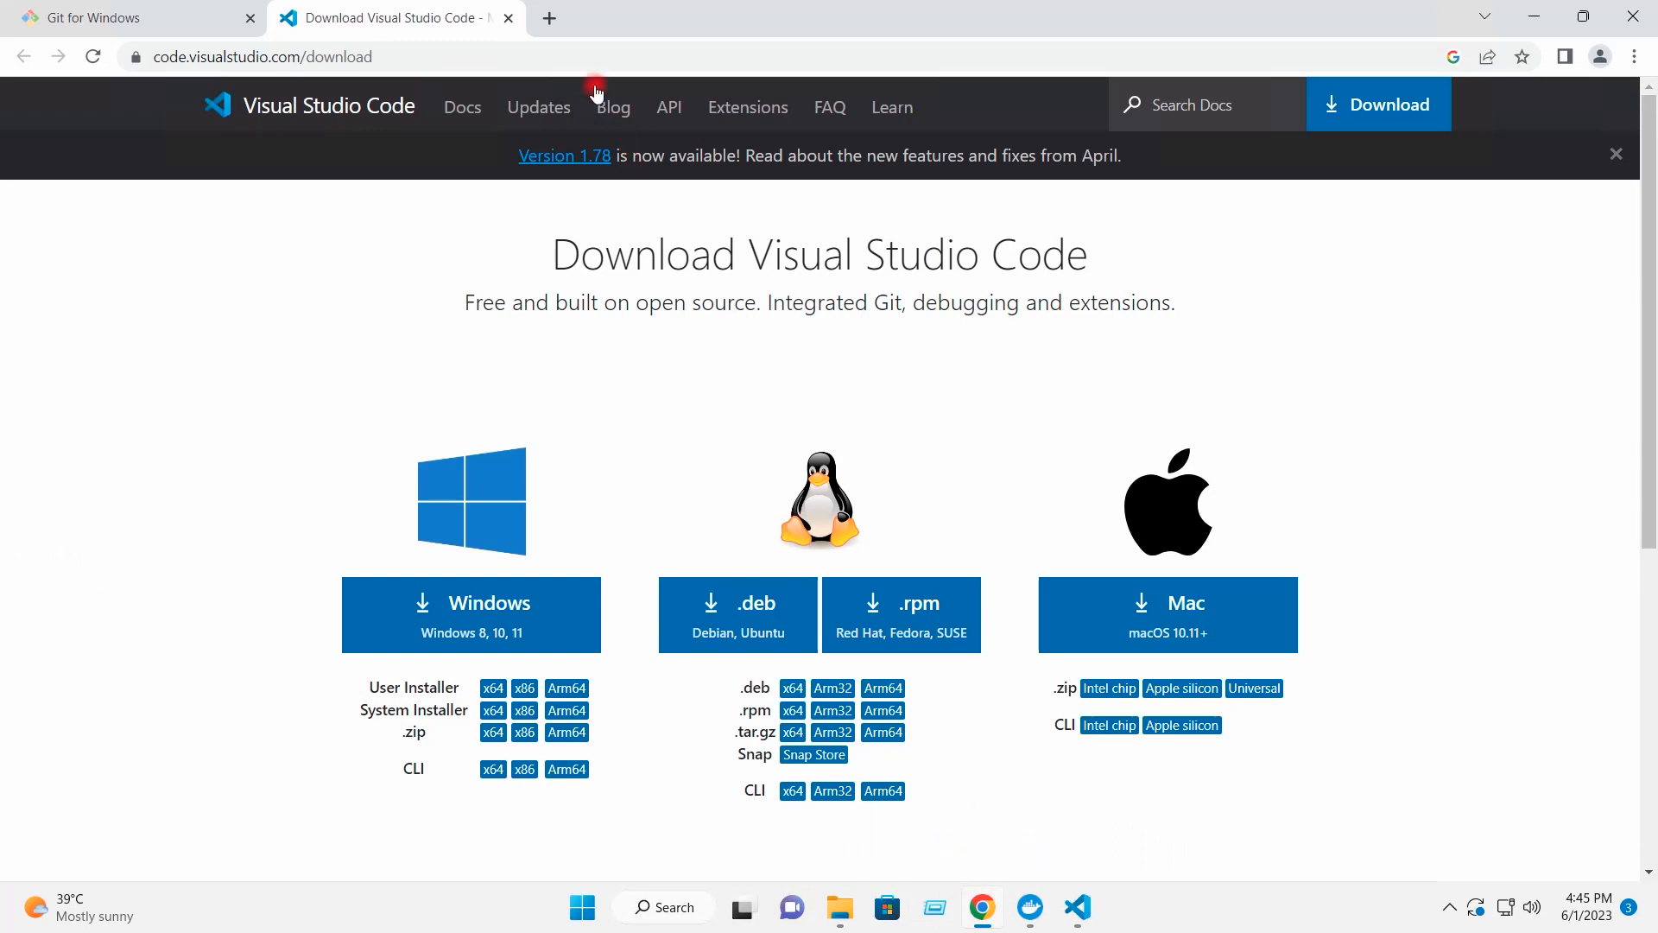
pyautogui.click(550, 18)
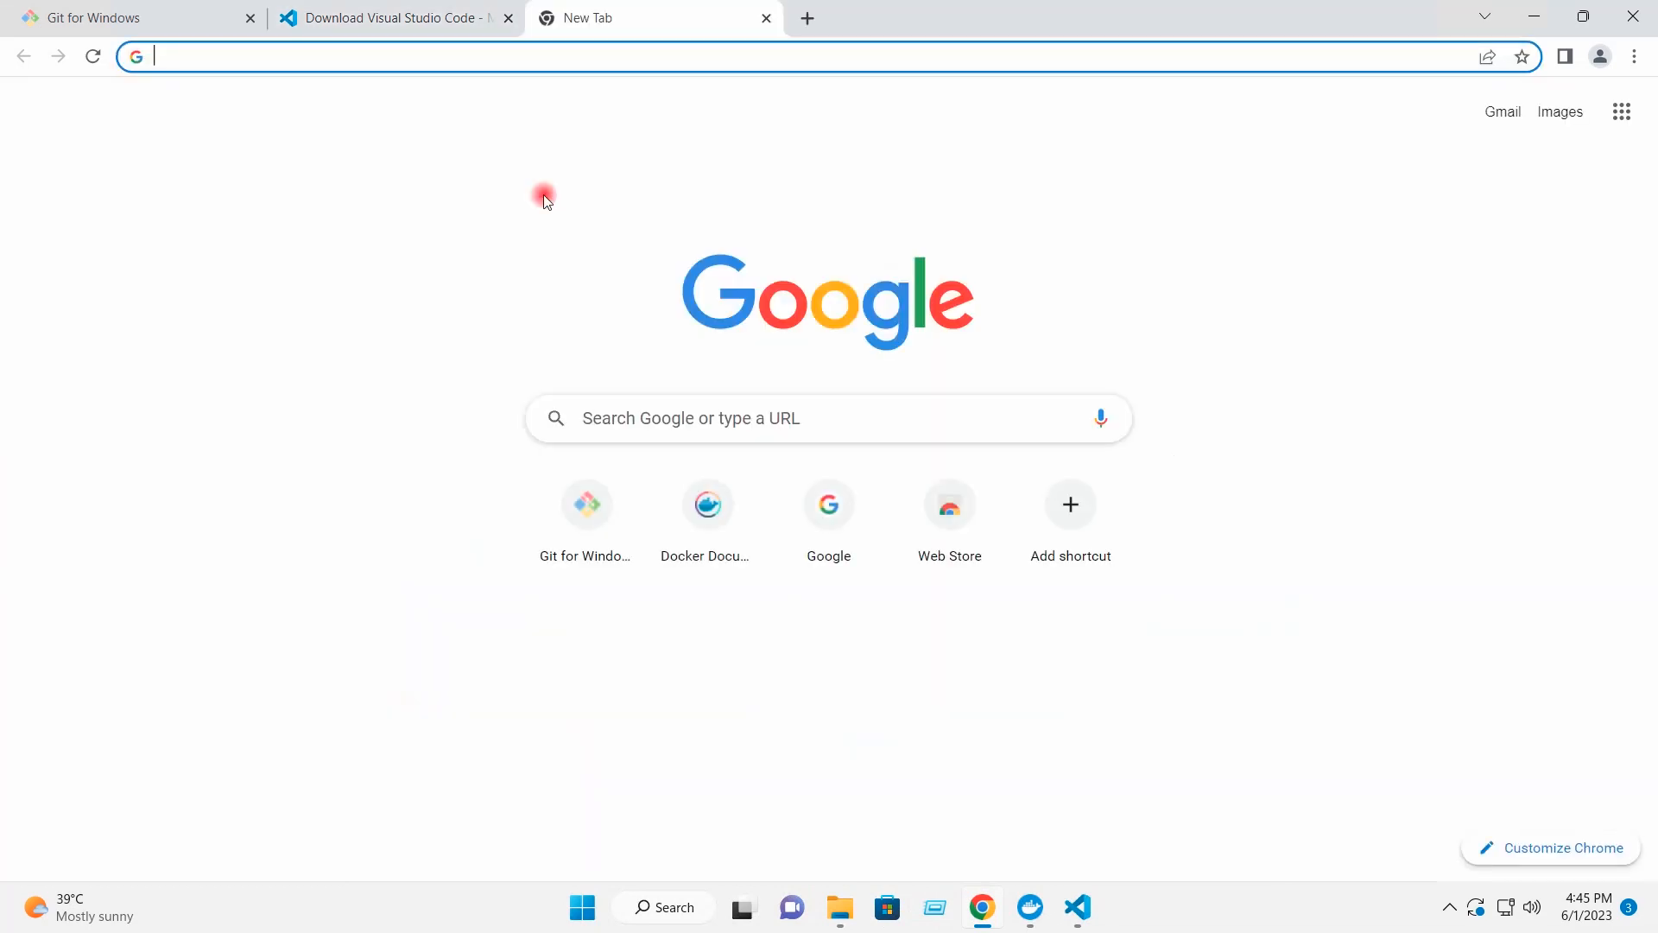
pyautogui.write('loca')
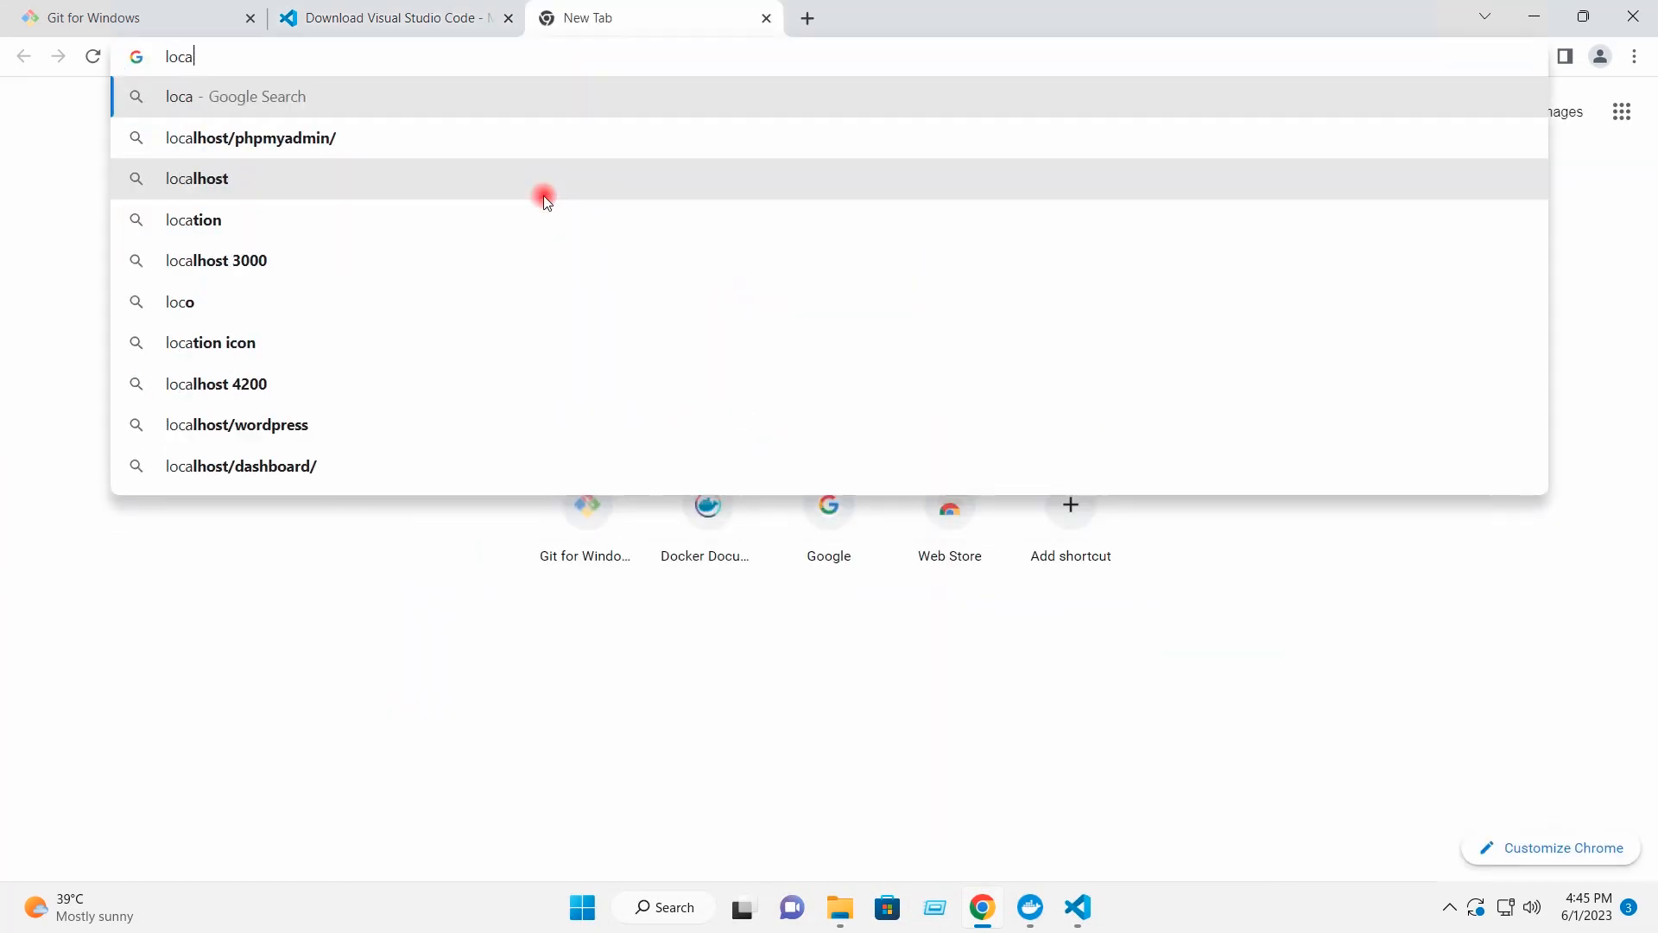
pyautogui.write('lhost')
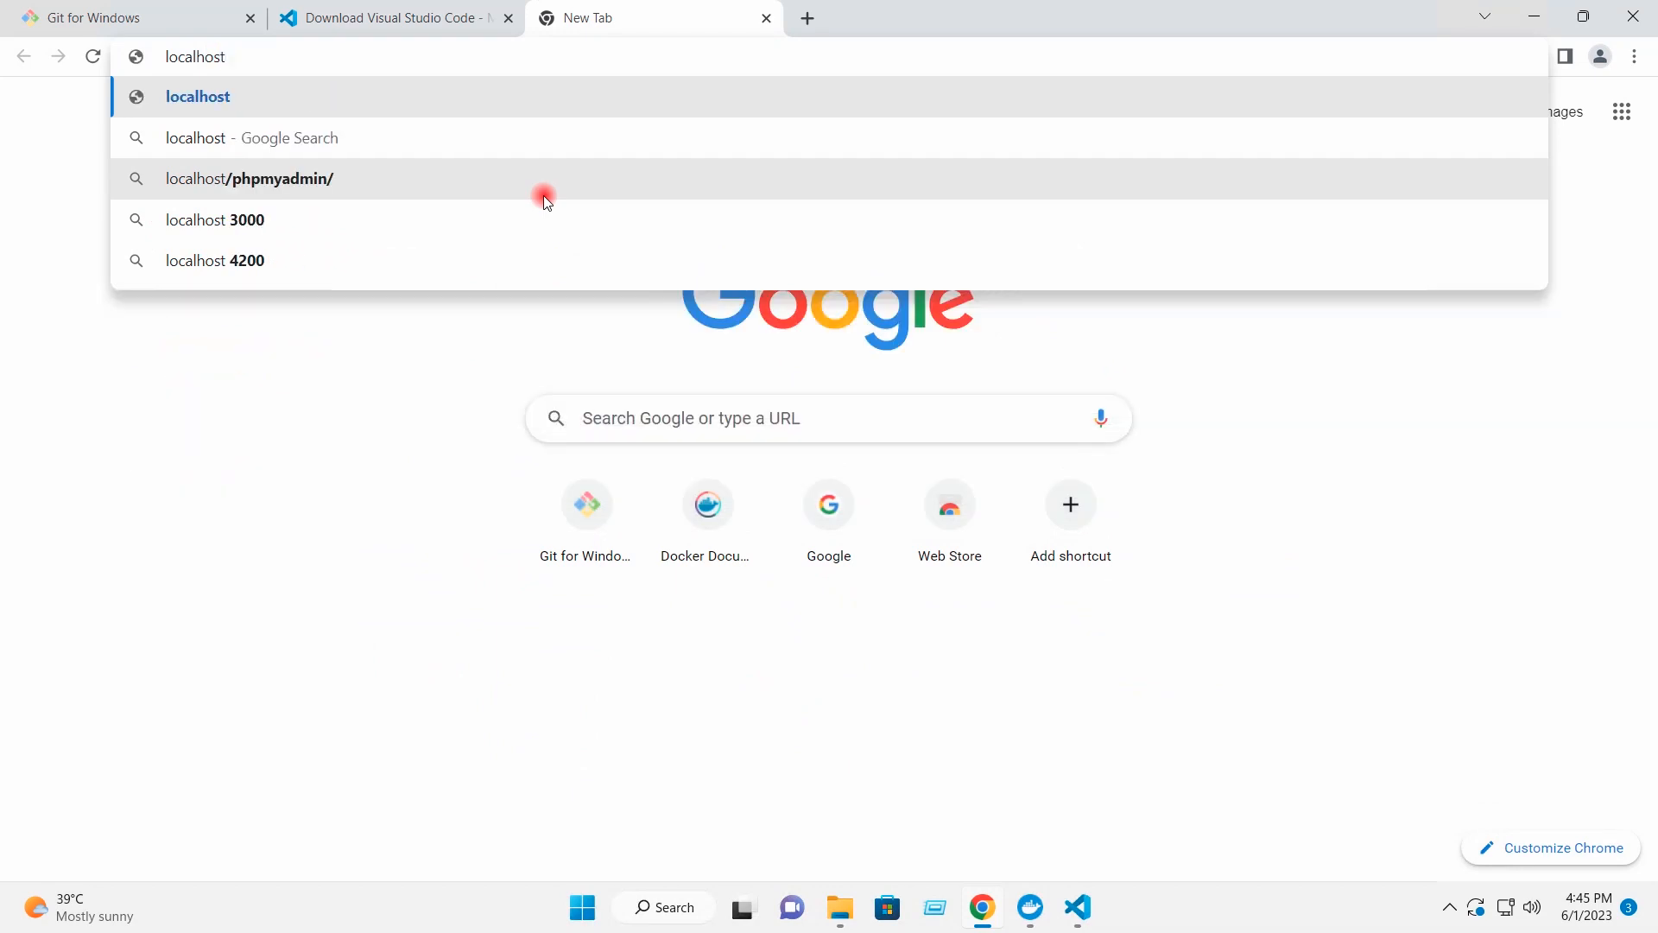
pyautogui.press('Return')
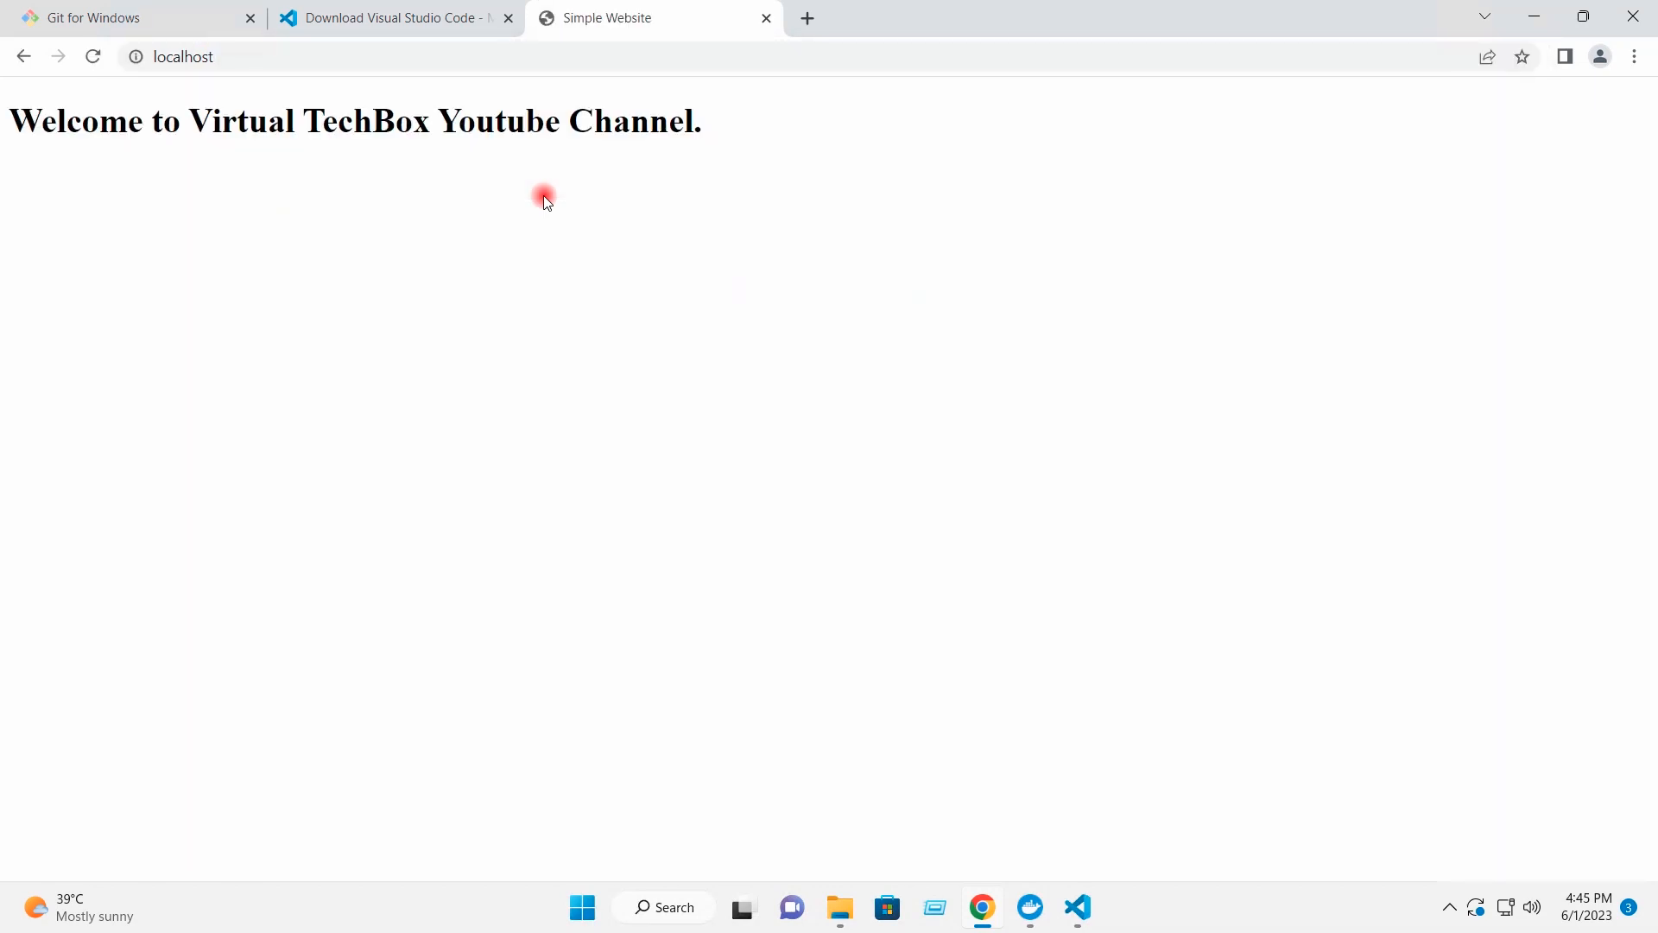
pyautogui.moveTo(10, 116); pyautogui.dragTo(774, 129)
pyautogui.click(773, 130)
# Open 192.168.0.149 in another new browser tab, check the website's heading there, and minimize Chrome.
pyautogui.click(805, 18)
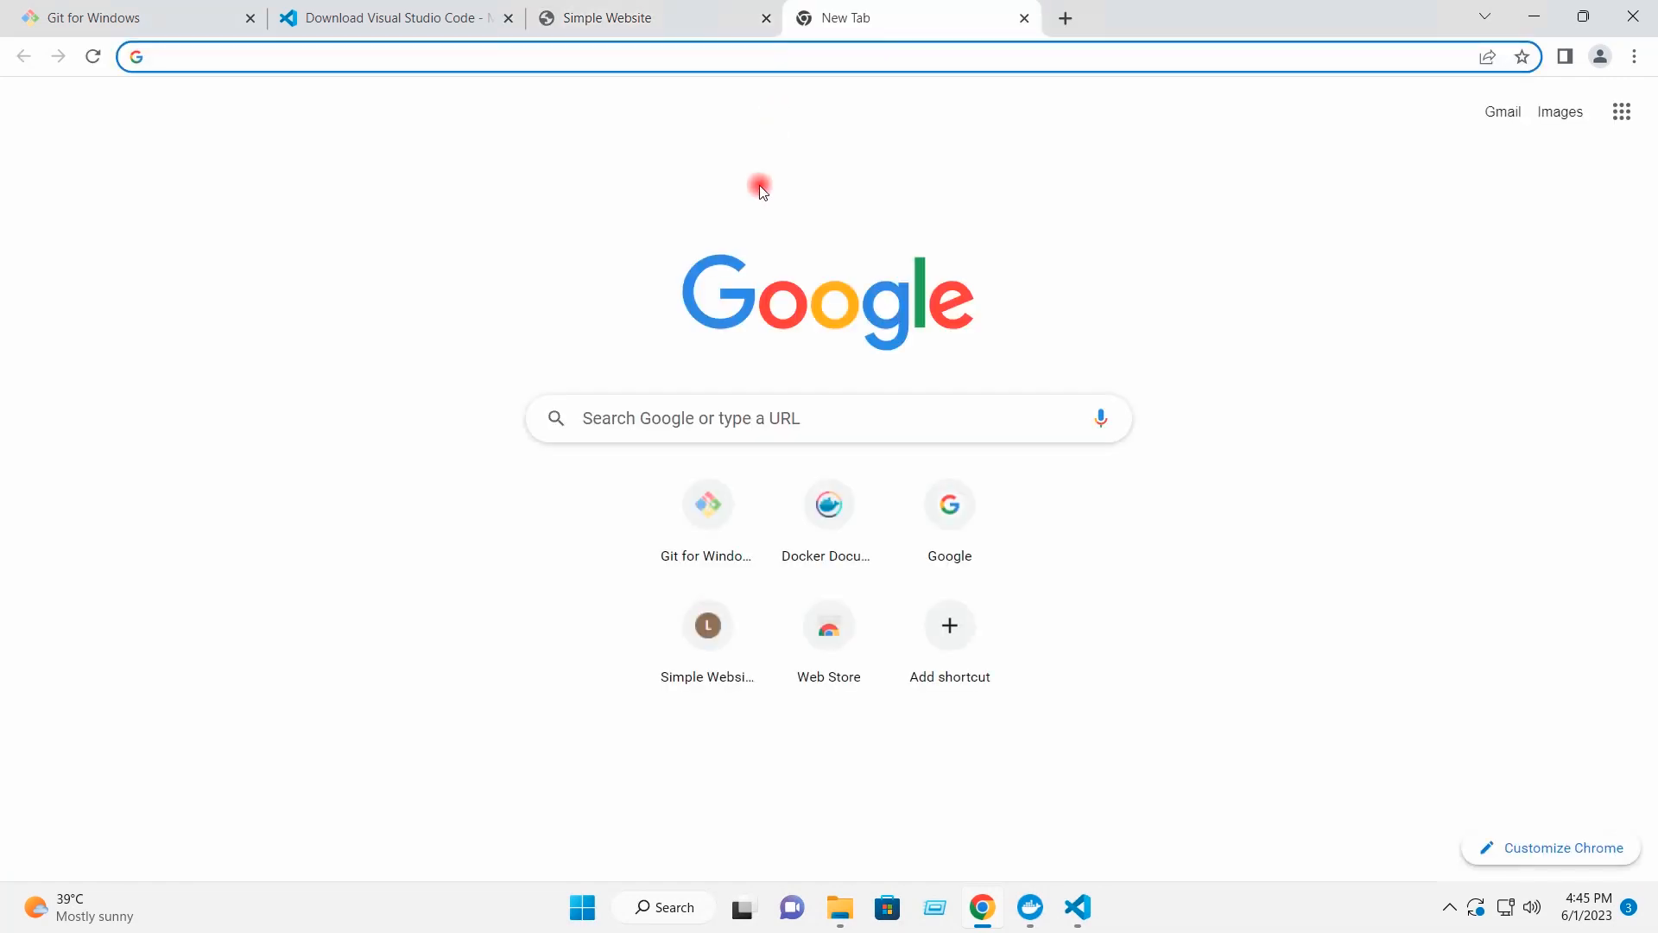
pyautogui.write('192')
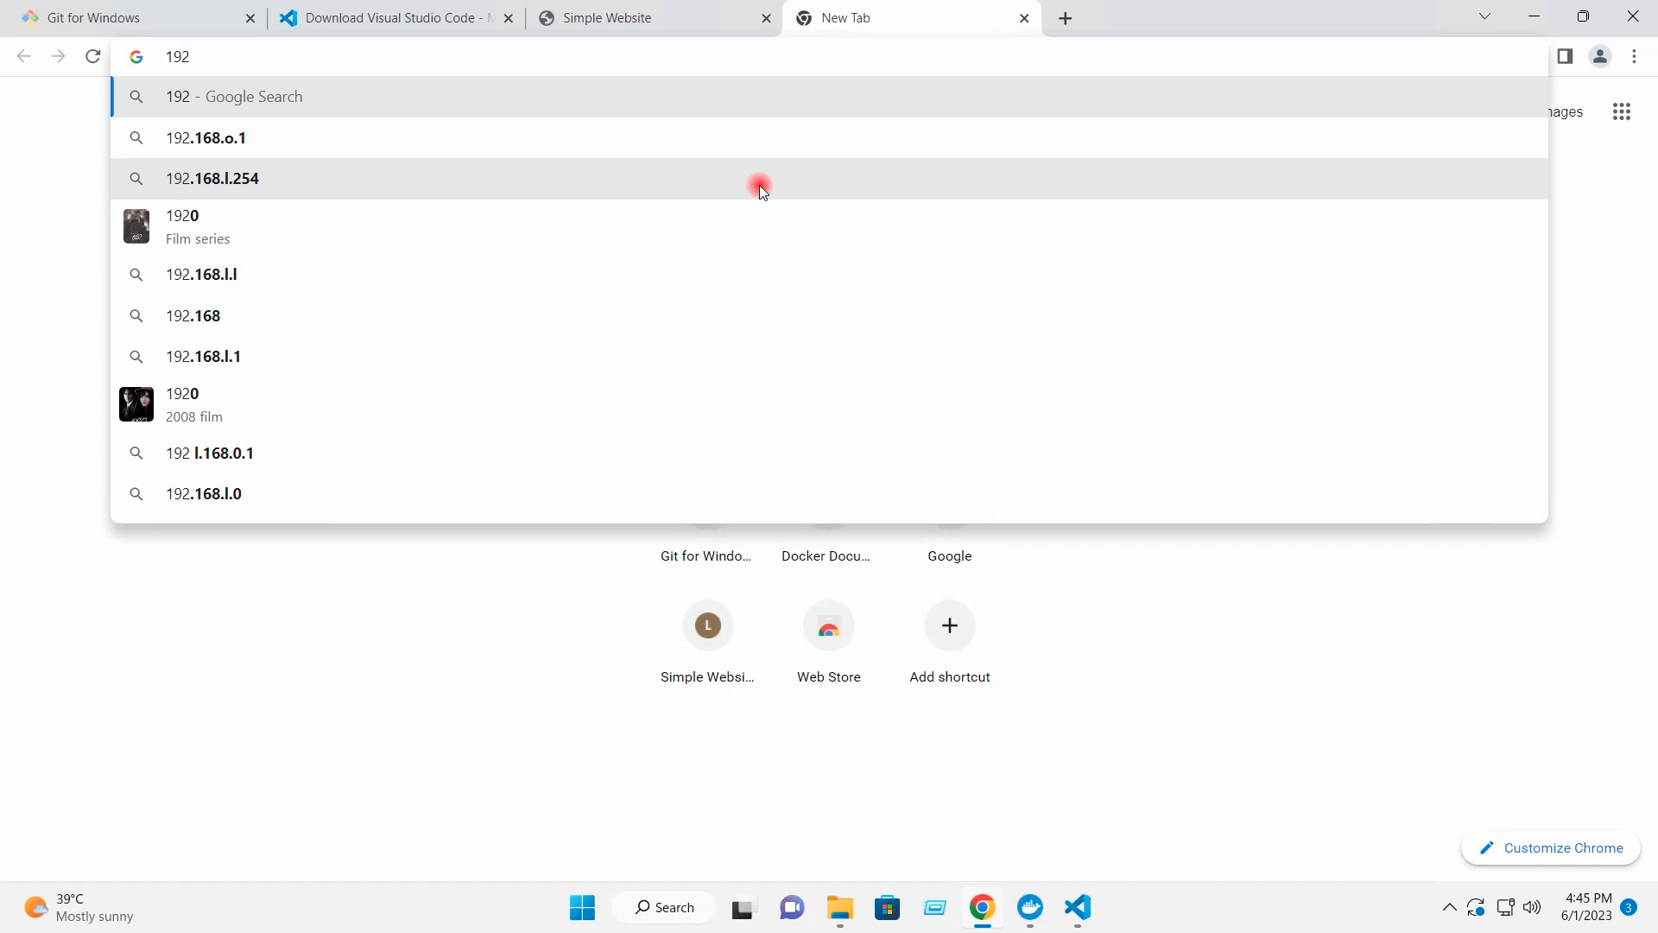
pyautogui.write('.1')
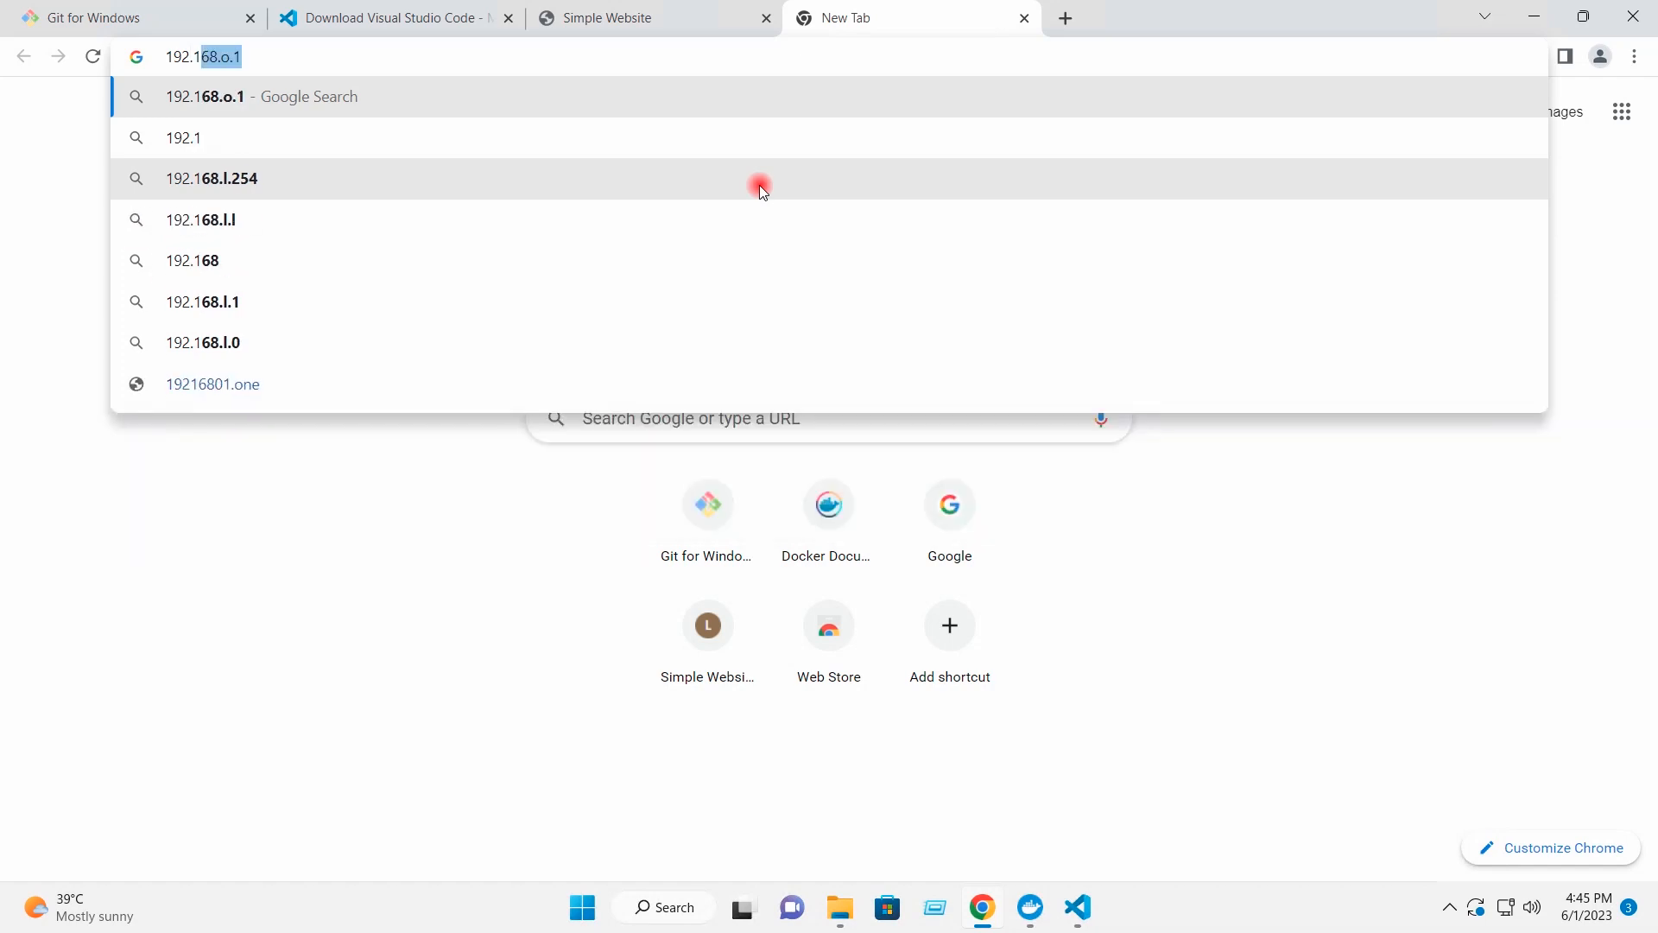
pyautogui.write('68.')
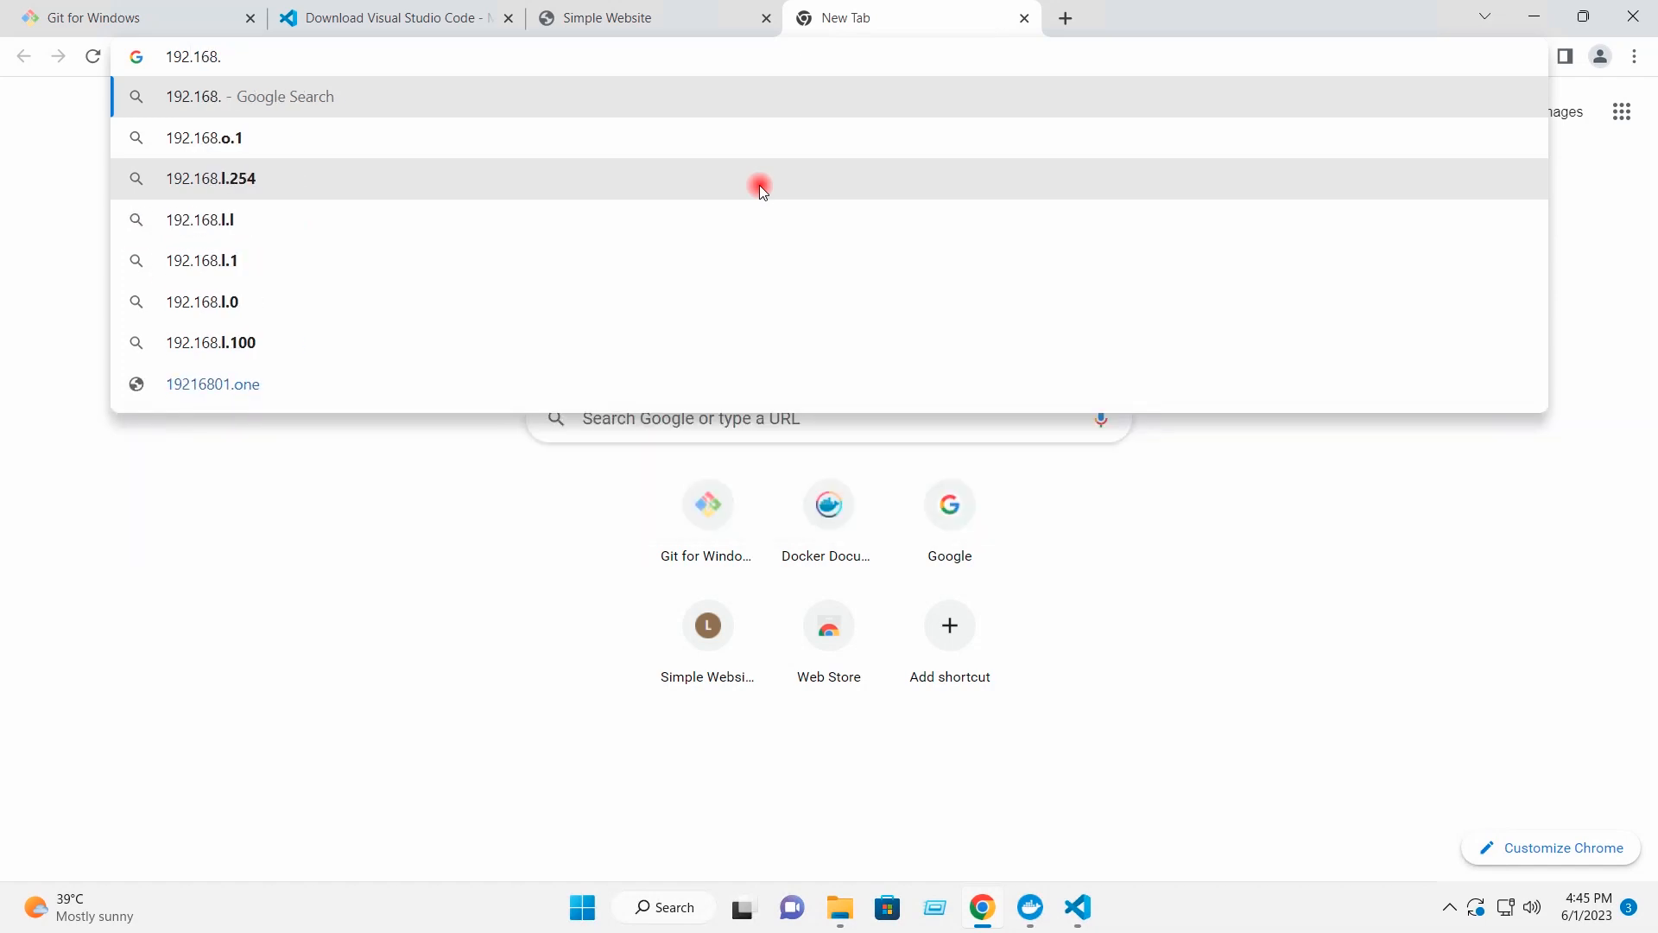
pyautogui.write('0')
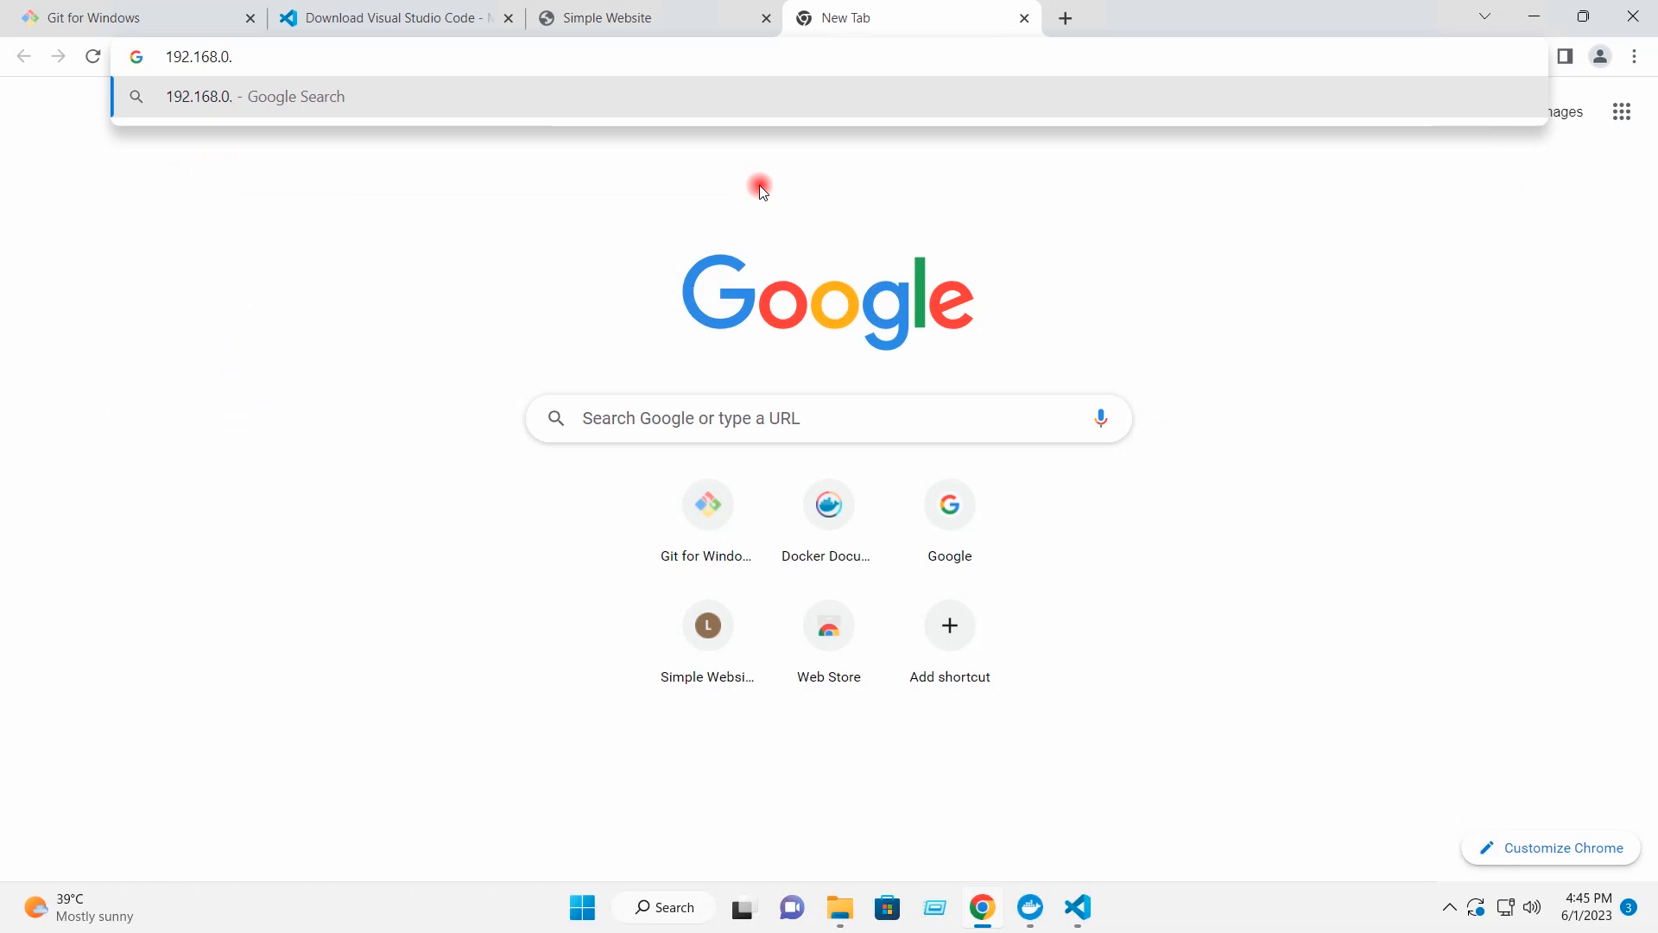
pyautogui.write('.149')
pyautogui.press('Return')
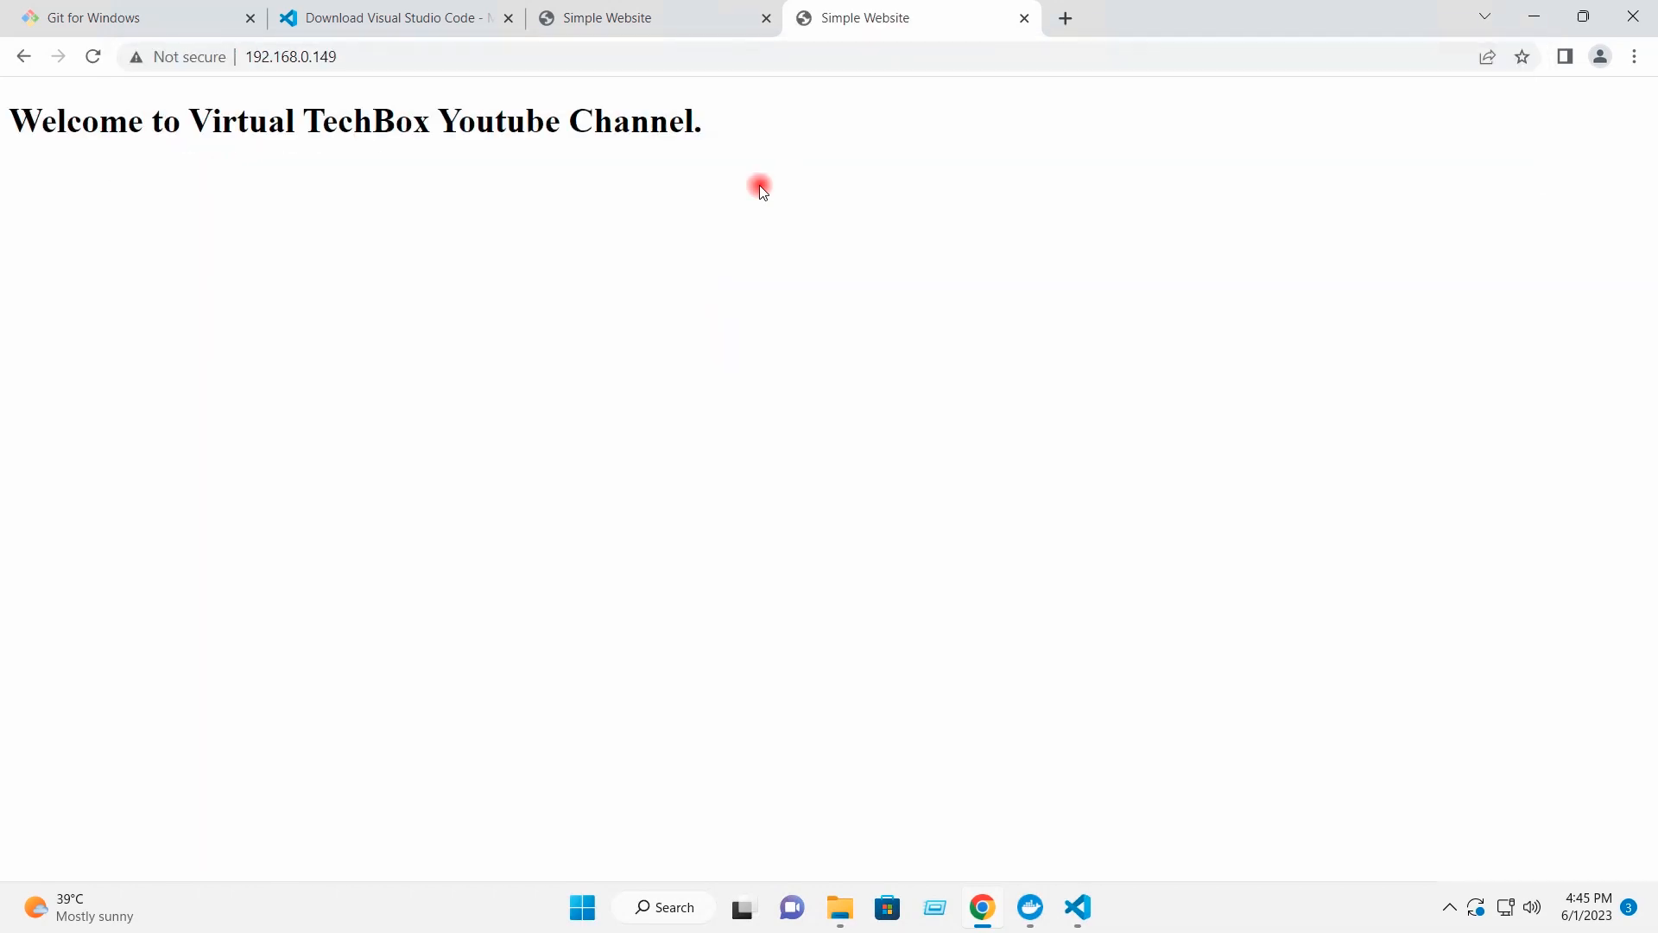
pyautogui.moveTo(763, 134); pyautogui.dragTo(75, 154)
pyautogui.click(76, 154)
pyautogui.click(1538, 26)
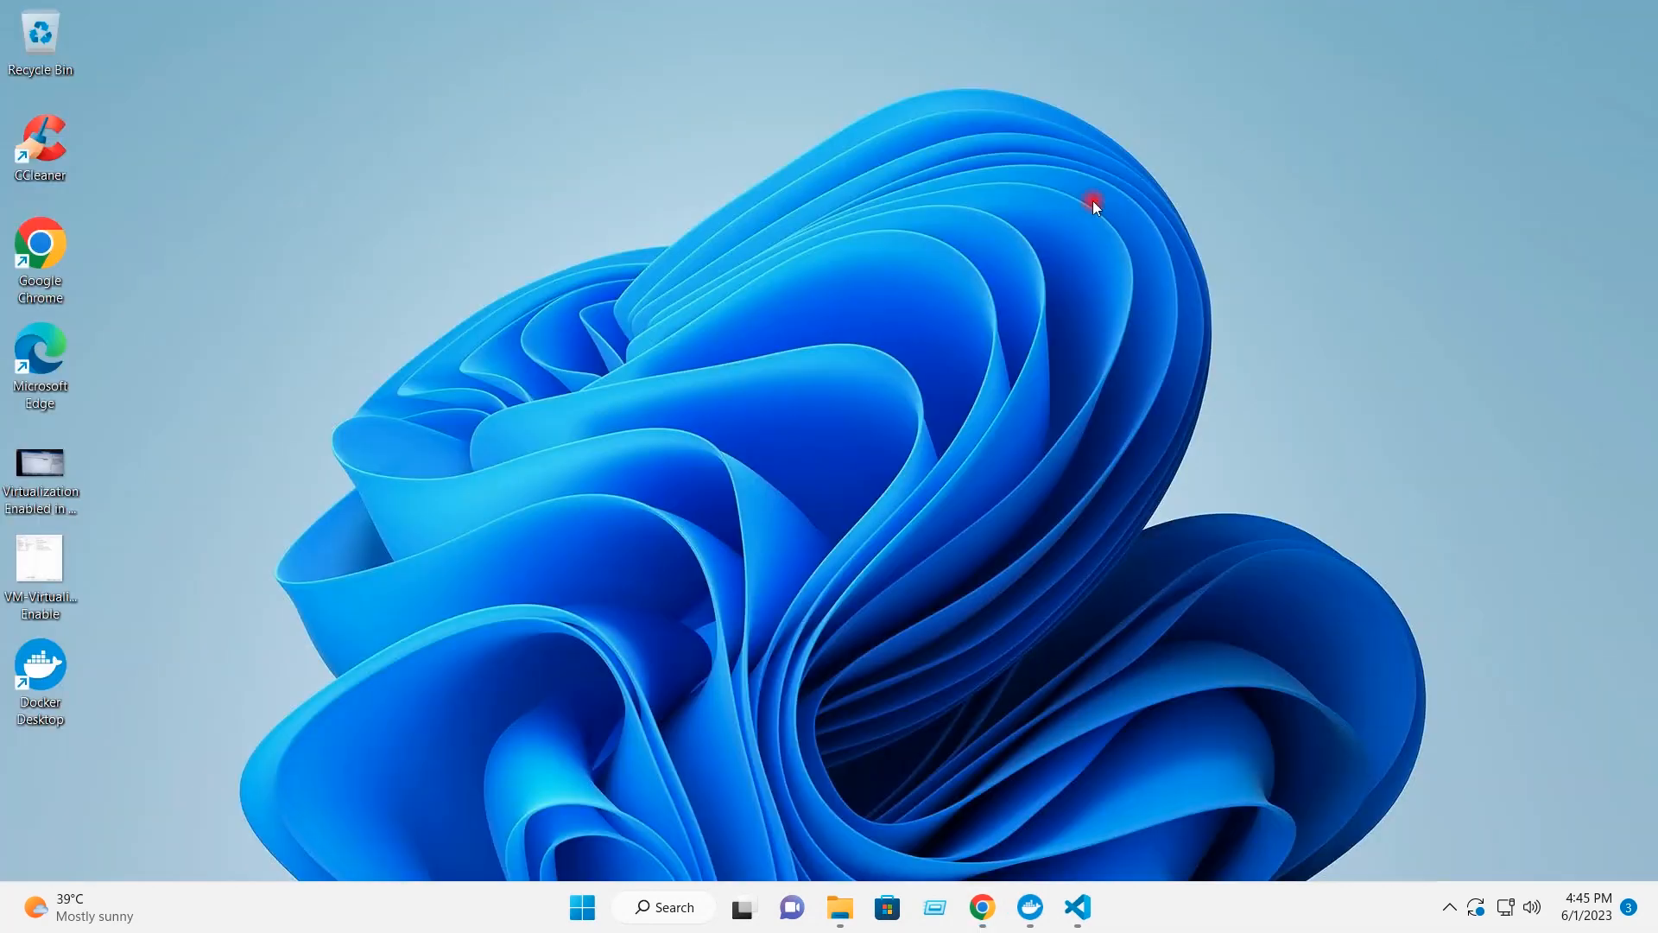